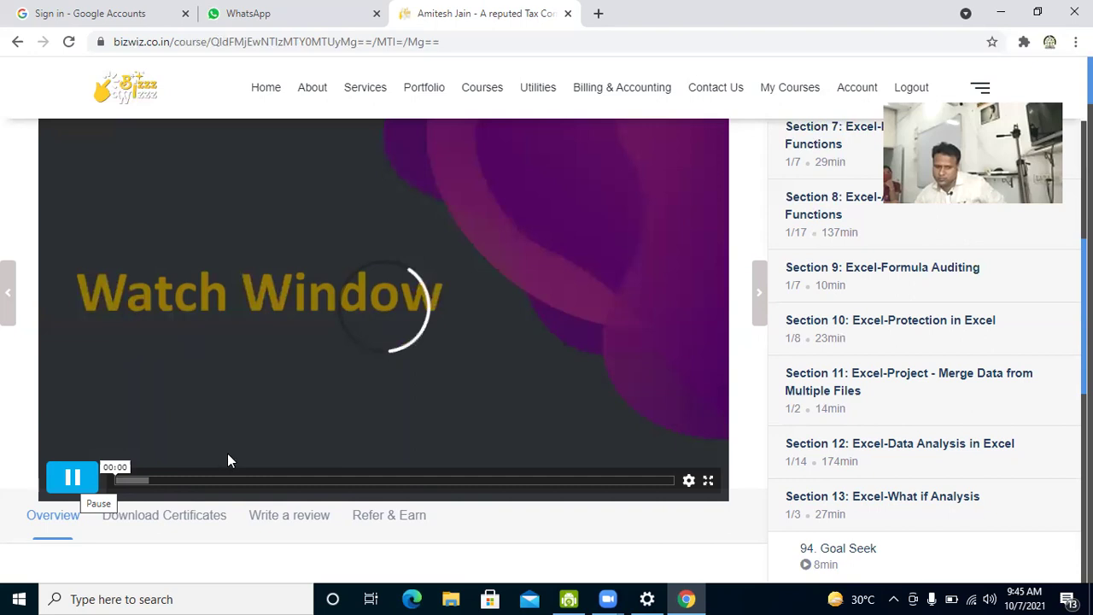
Play the Watch Window lesson video from the start and pause it at the production cost table
{"action": "scroll", "coordinate": [227, 453], "scroll_direction": "down", "scroll_amount": 2}
{"action": "scroll", "coordinate": [73, 481], "scroll_direction": "up", "scroll_amount": 2}
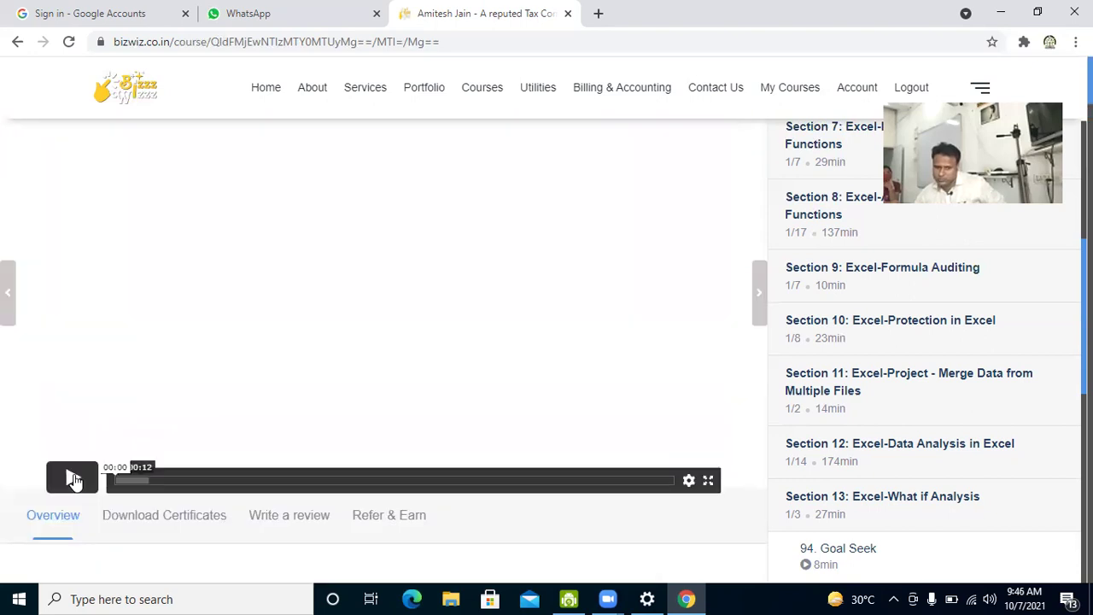
{"action": "left_click", "coordinate": [73, 482]}
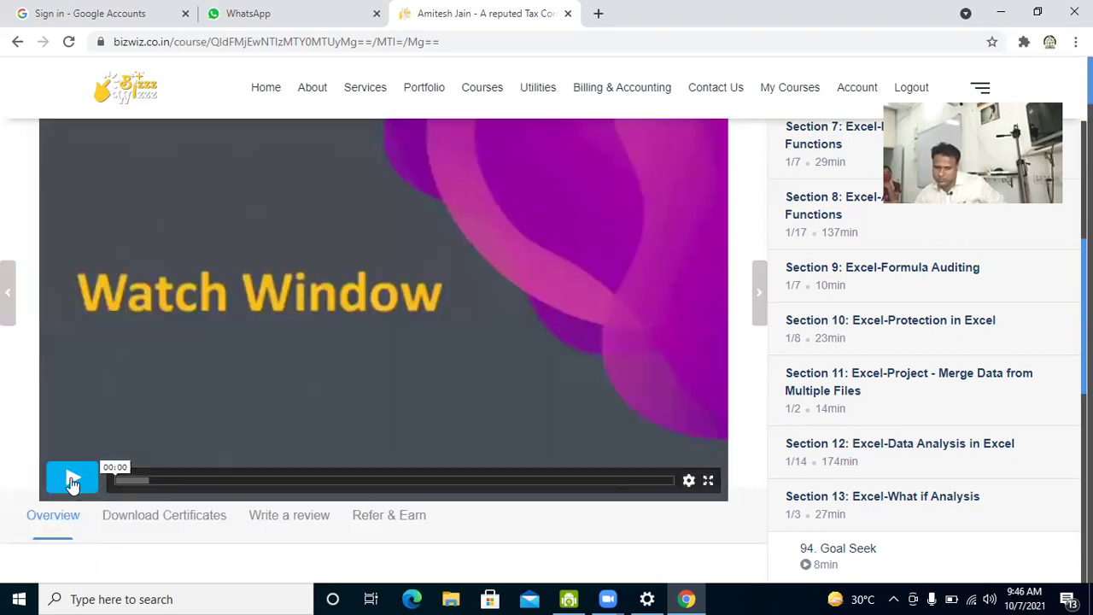
{"action": "left_click", "coordinate": [73, 481]}
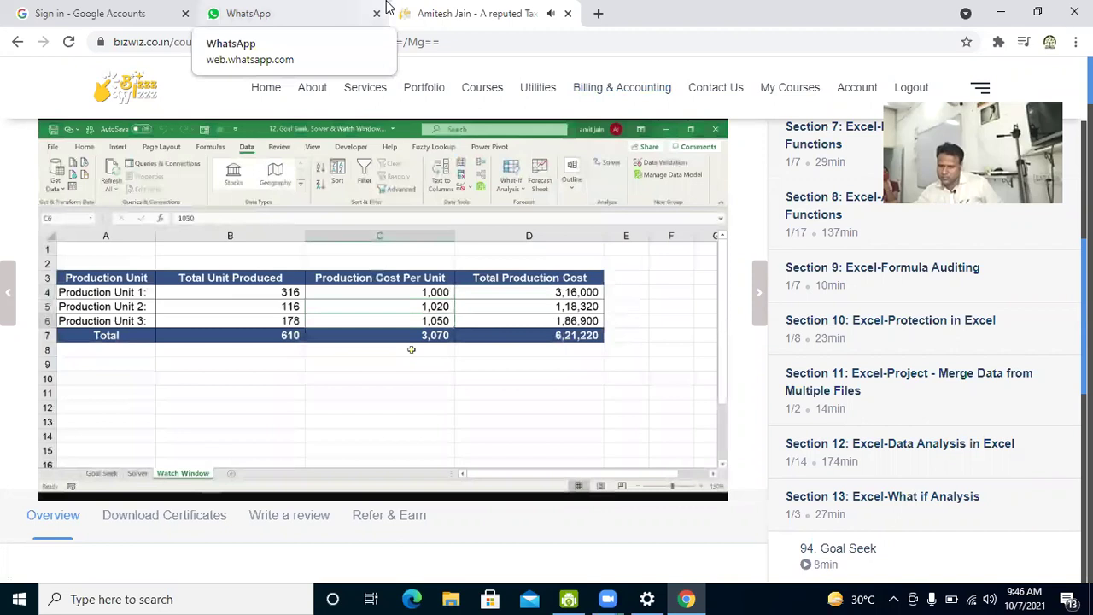
{"action": "mouse_move", "coordinate": [178, 372]}
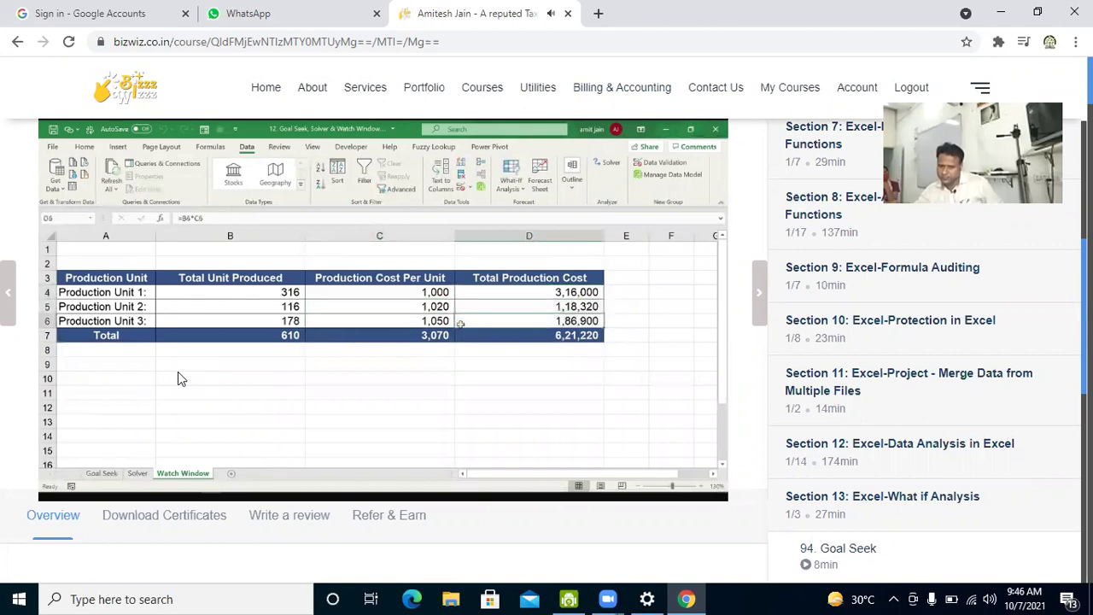
{"action": "left_click", "coordinate": [79, 485]}
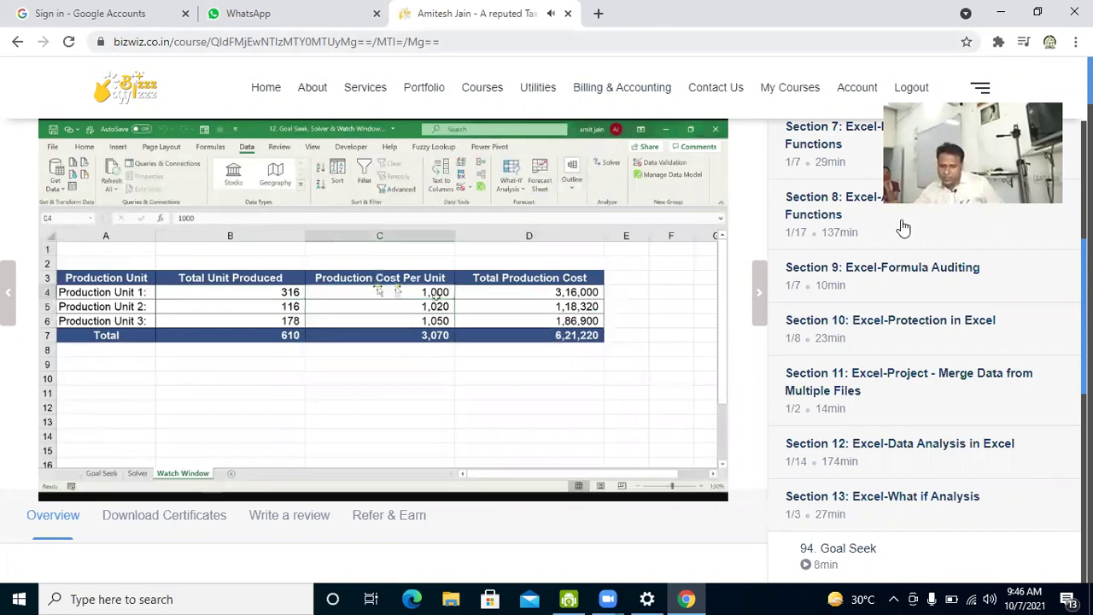
{"action": "mouse_move", "coordinate": [82, 308]}
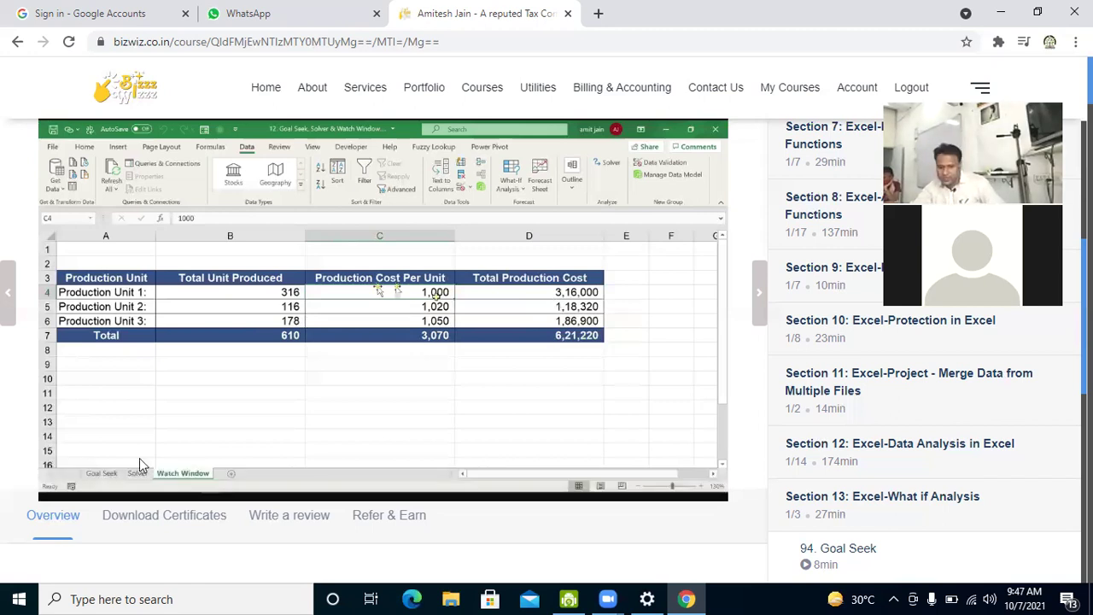
Continue the lesson video on the production formulas, pausing it at 01:08 and again at 01:36
{"action": "left_click", "coordinate": [74, 479]}
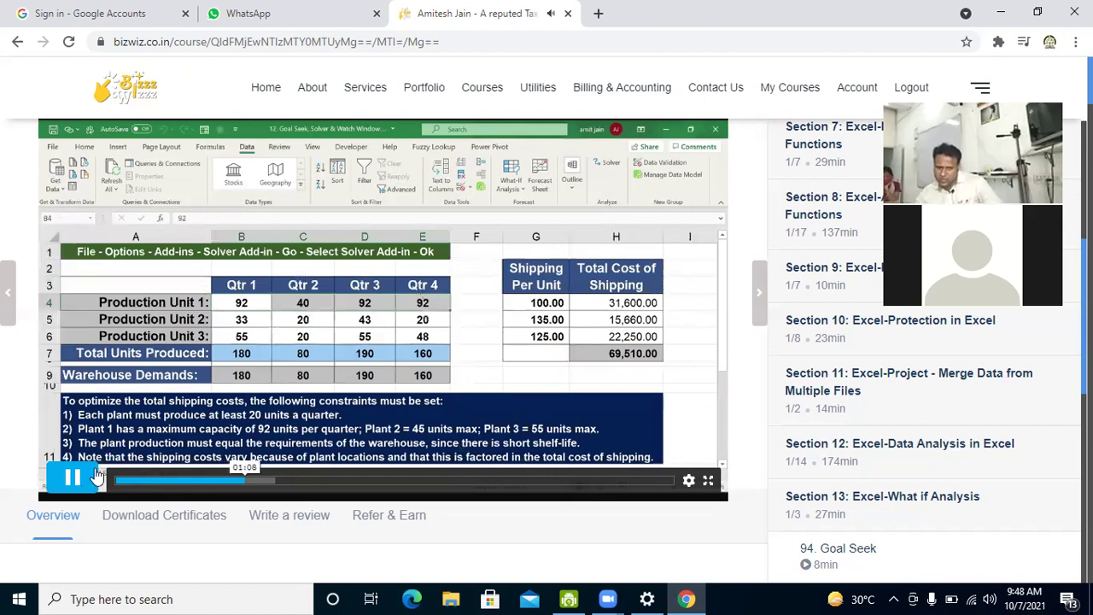
{"action": "left_click", "coordinate": [93, 477]}
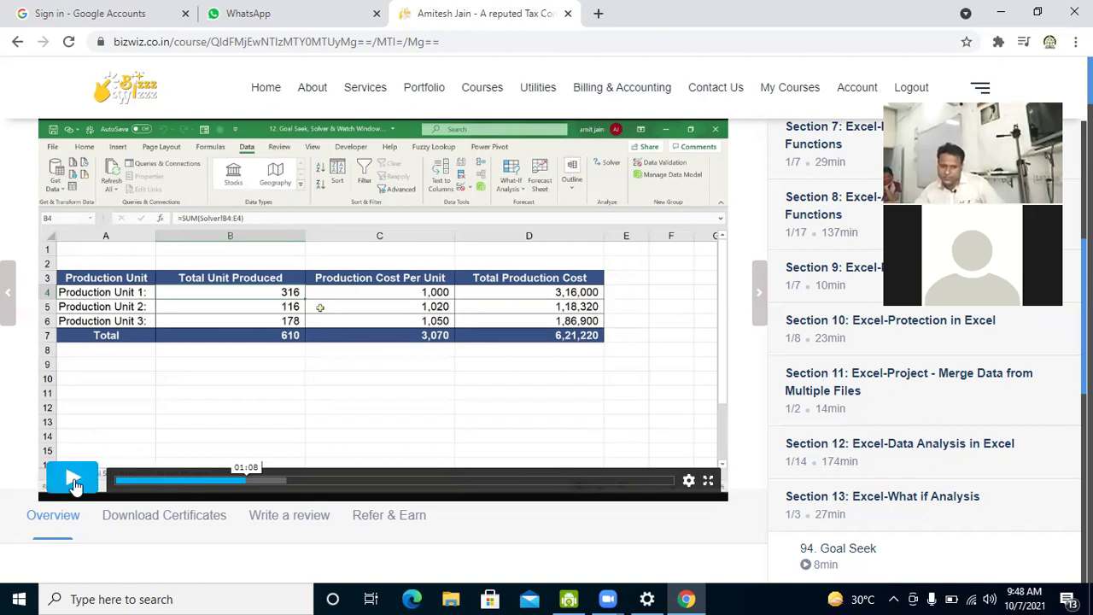
{"action": "left_click", "coordinate": [75, 483]}
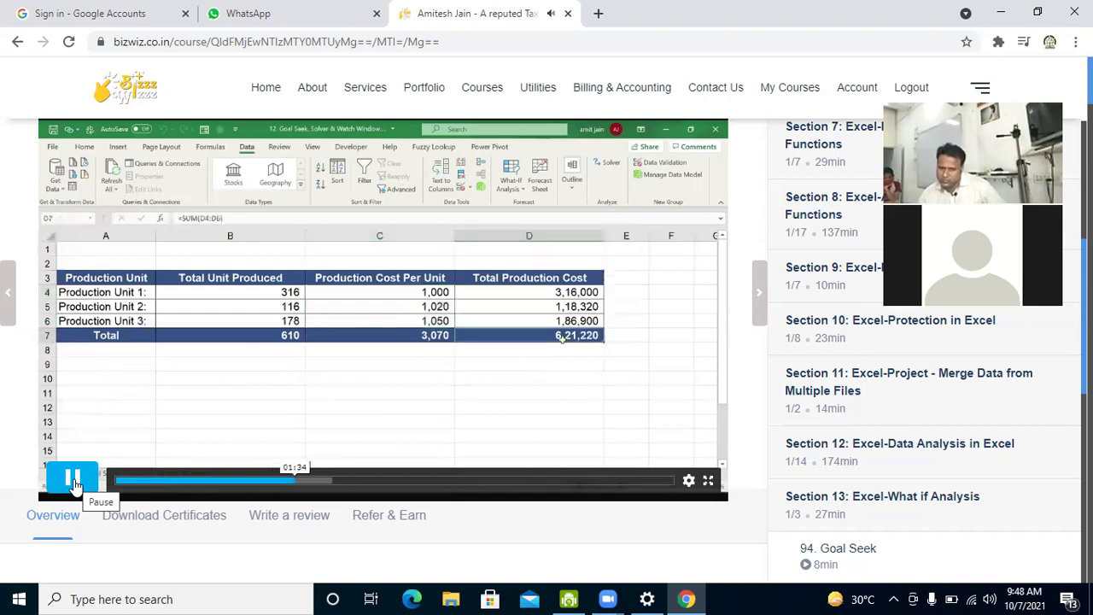
{"action": "left_click", "coordinate": [74, 482]}
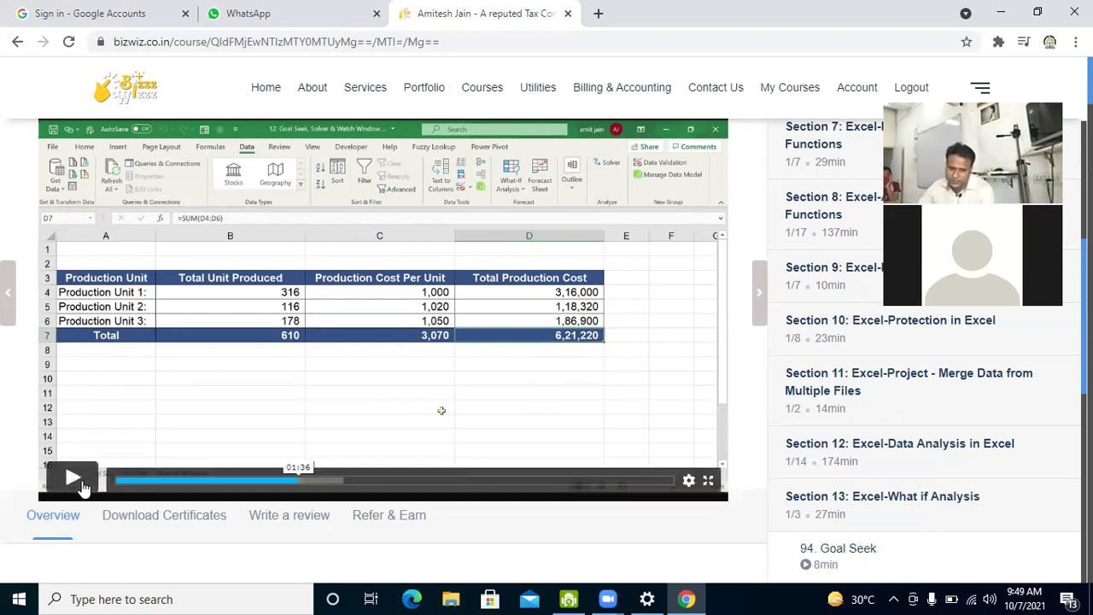
Watch the rest of the Watch Window lesson to its end, pausing at 02:15 and 03:21
{"action": "left_click", "coordinate": [73, 478]}
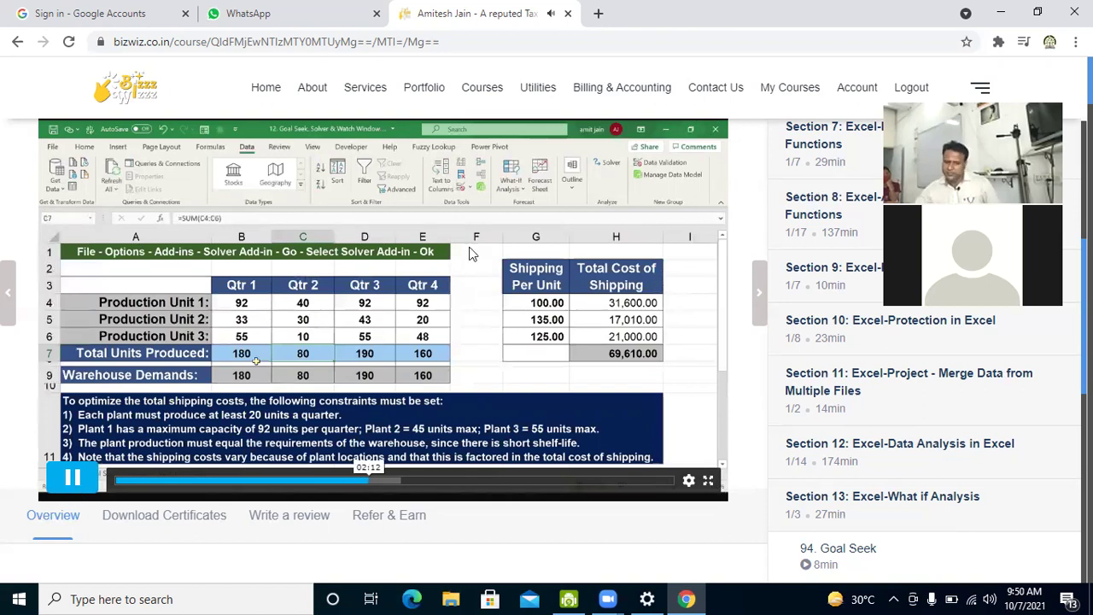
{"action": "left_click", "coordinate": [386, 198]}
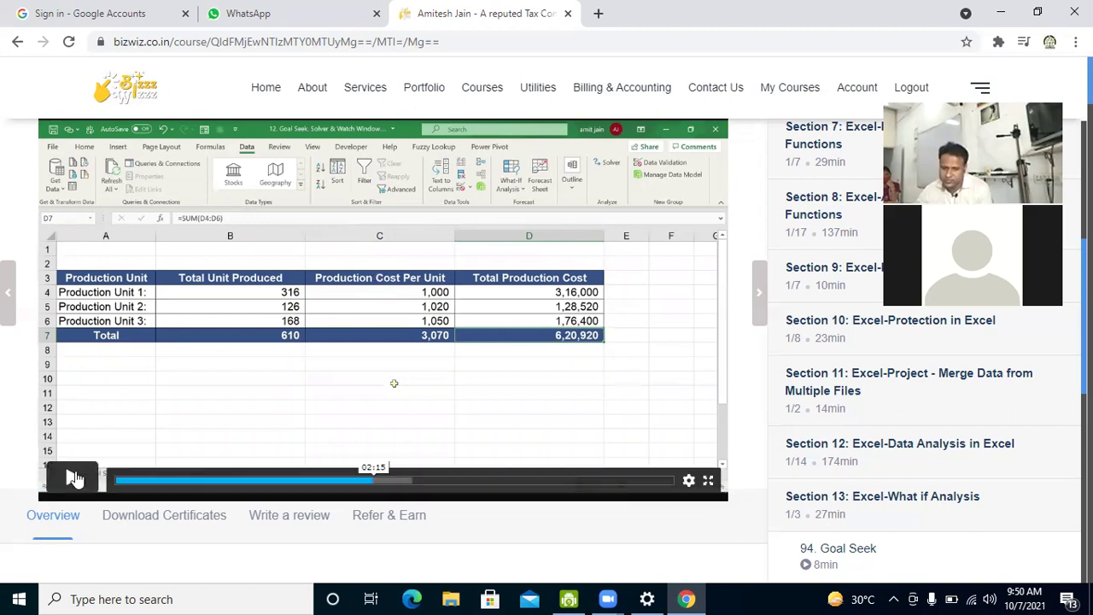
{"action": "mouse_move", "coordinate": [75, 477]}
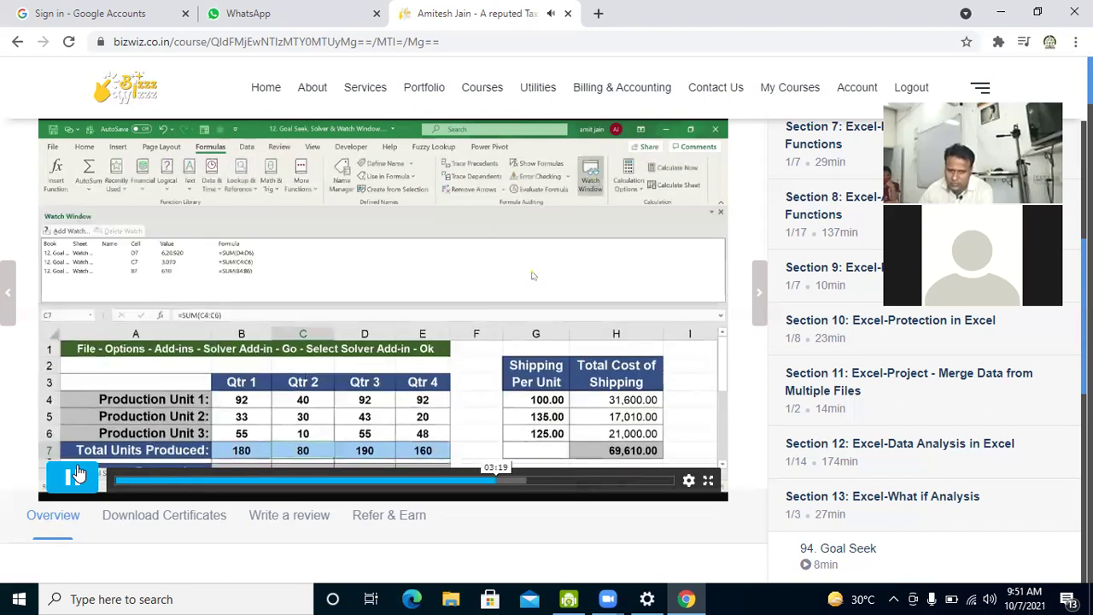
{"action": "left_click", "coordinate": [75, 476]}
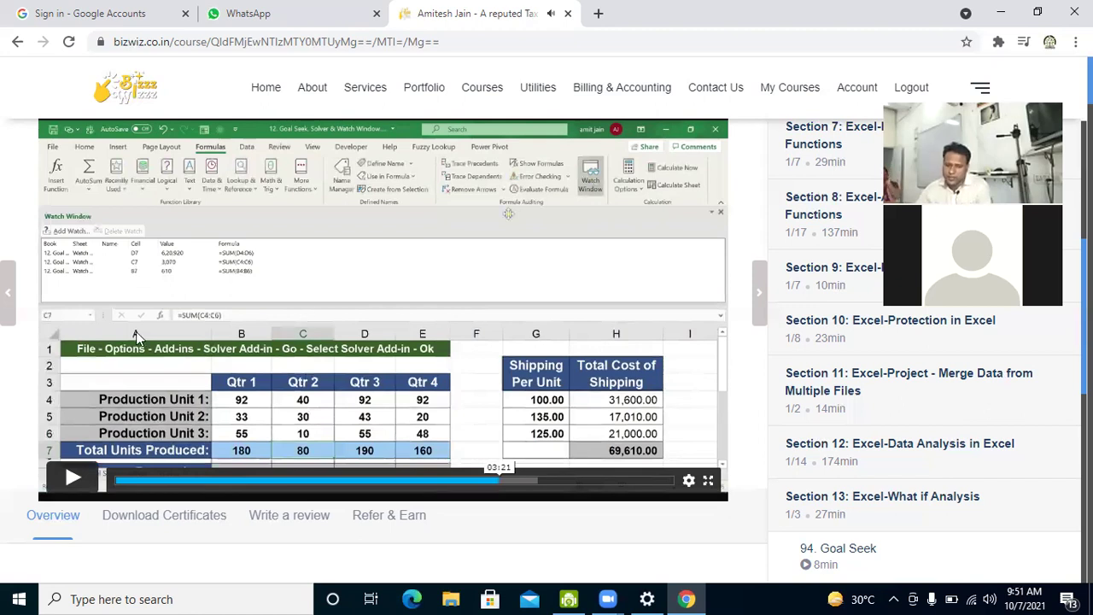
{"action": "left_click", "coordinate": [71, 481]}
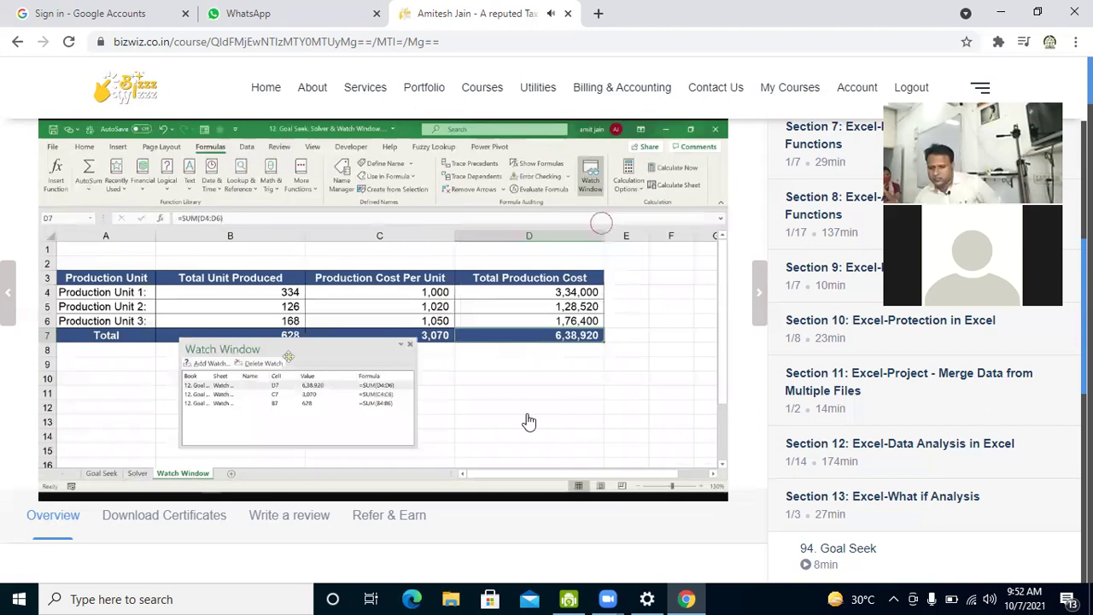
{"action": "mouse_move", "coordinate": [527, 419]}
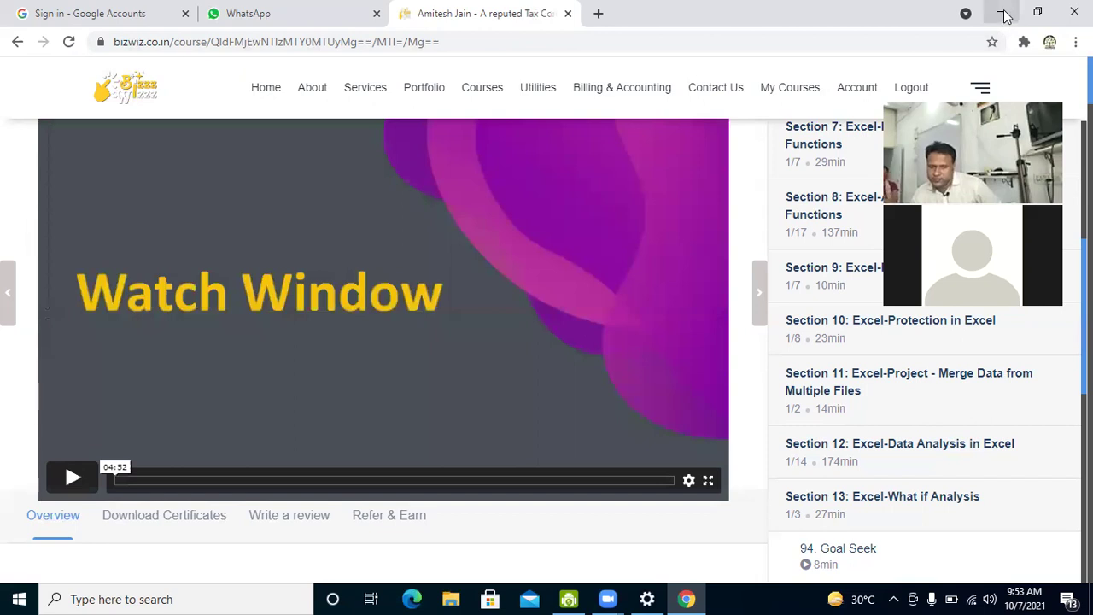
Minimize the browser and open This PC from the desktop in a maximized File Explorer window
{"action": "left_click", "coordinate": [999, 12]}
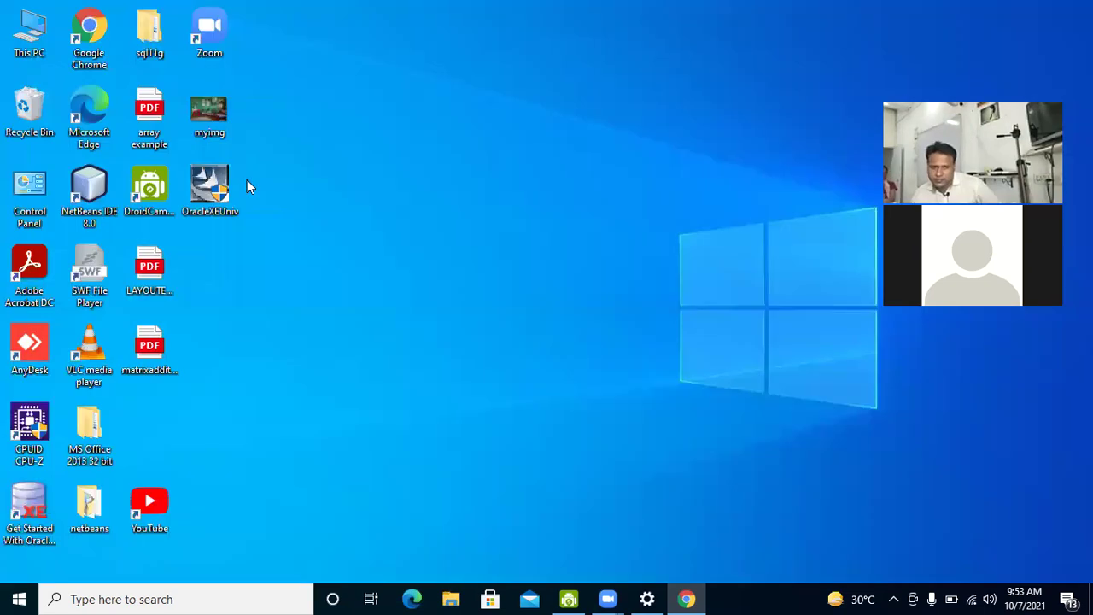
{"action": "double_click", "coordinate": [31, 43]}
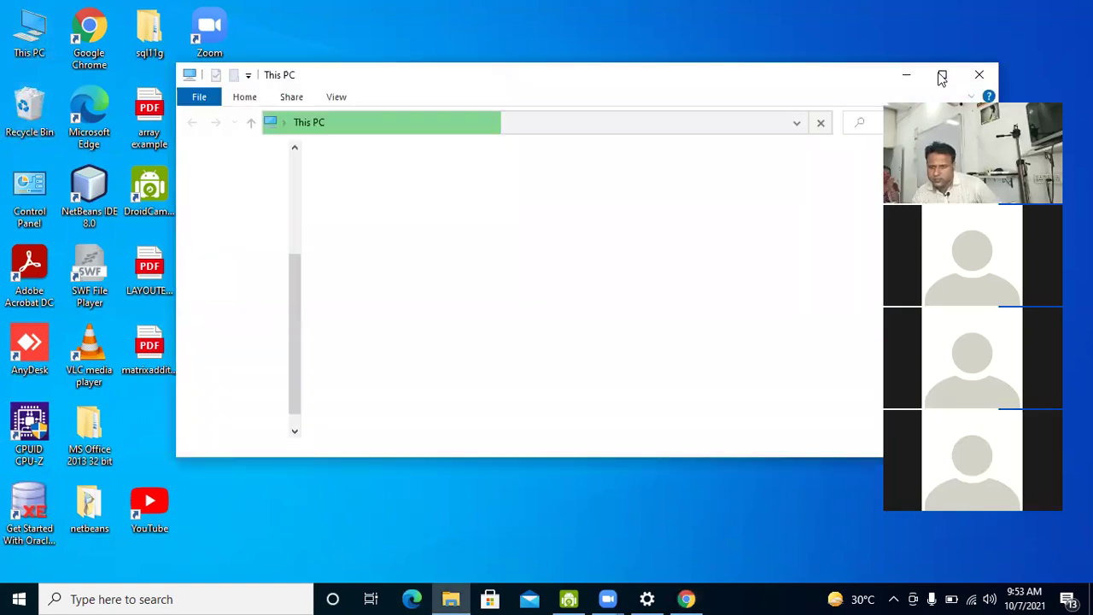
{"action": "left_click", "coordinate": [941, 77]}
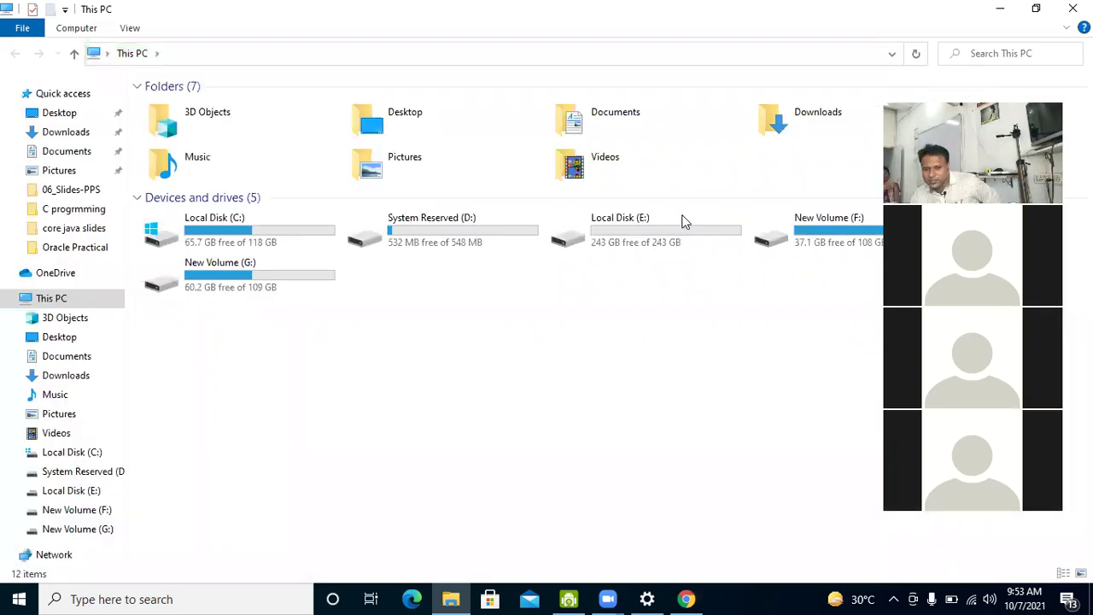
Look through New Volume (F:) for entries starting with E
{"action": "double_click", "coordinate": [807, 239]}
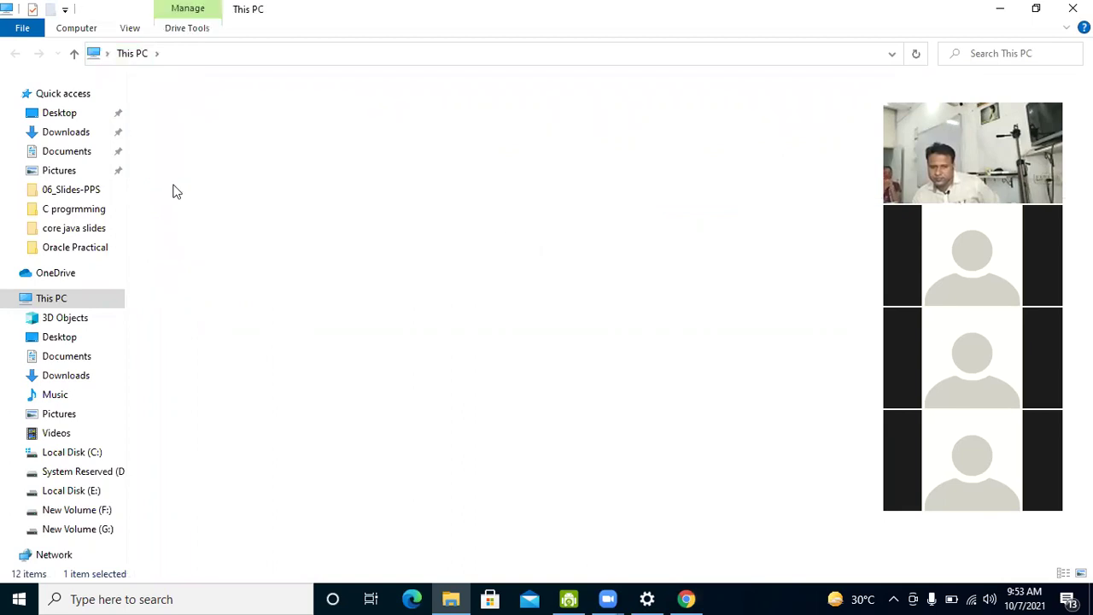
{"action": "left_click", "coordinate": [175, 172]}
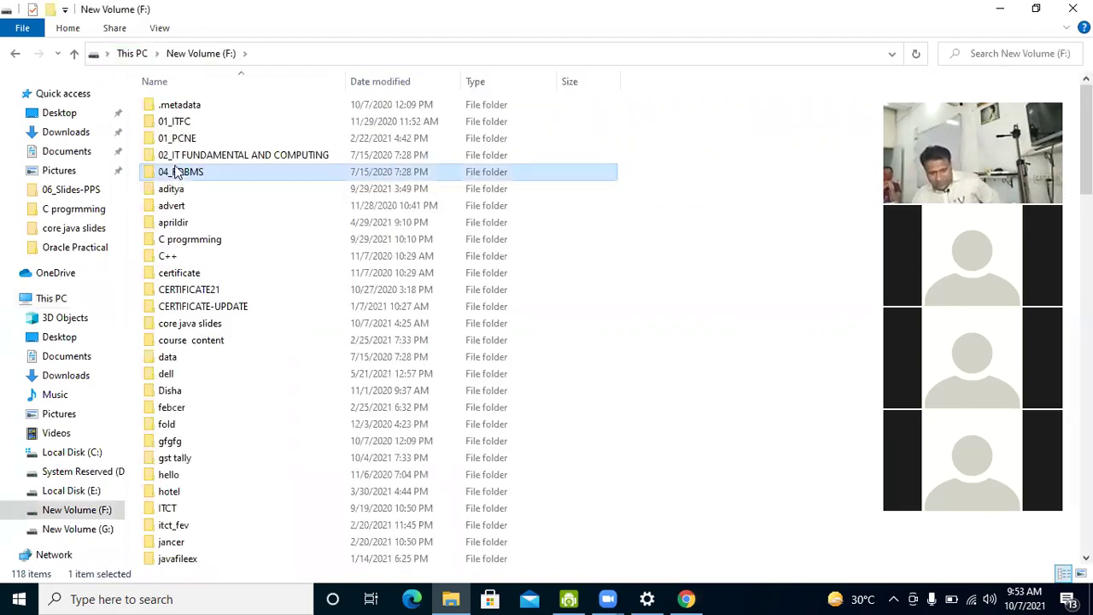
{"action": "key", "text": "e"}
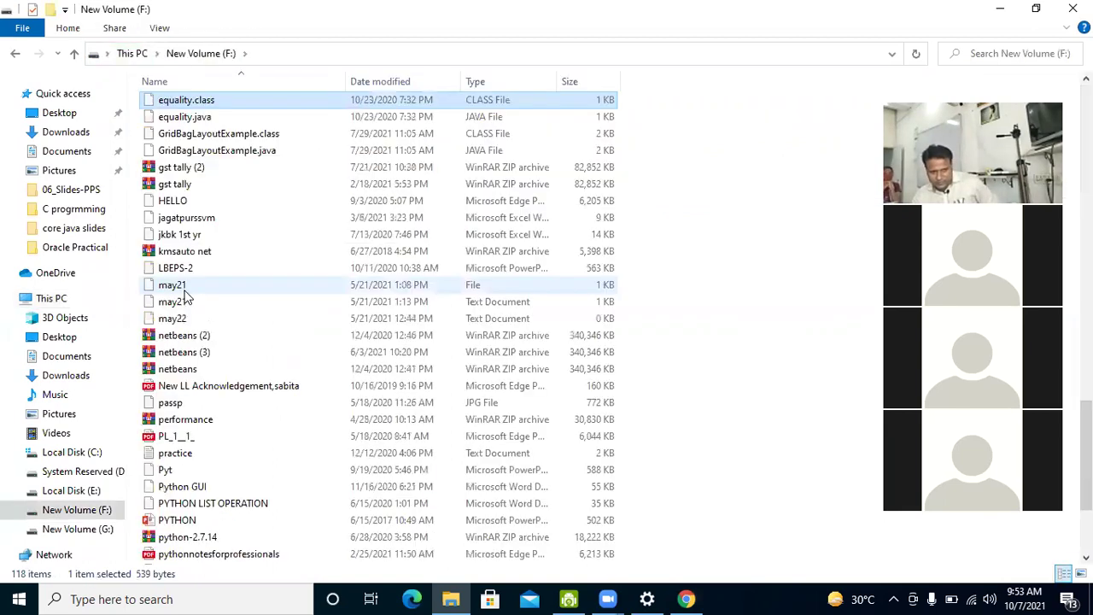
{"action": "key", "text": "e"}
{"action": "key", "text": "e"}
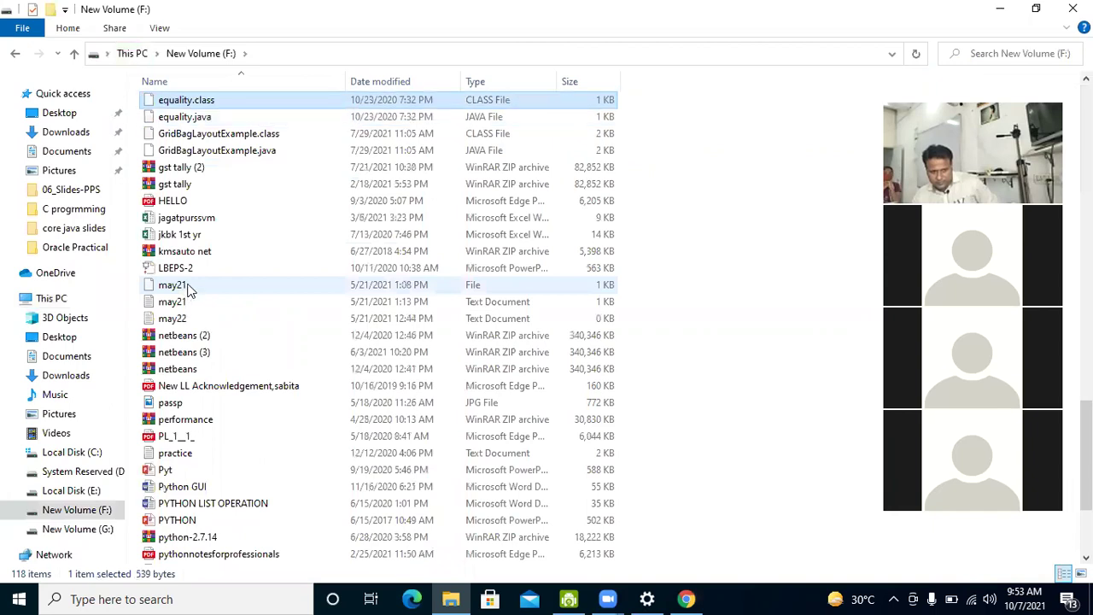
{"action": "key", "text": "e"}
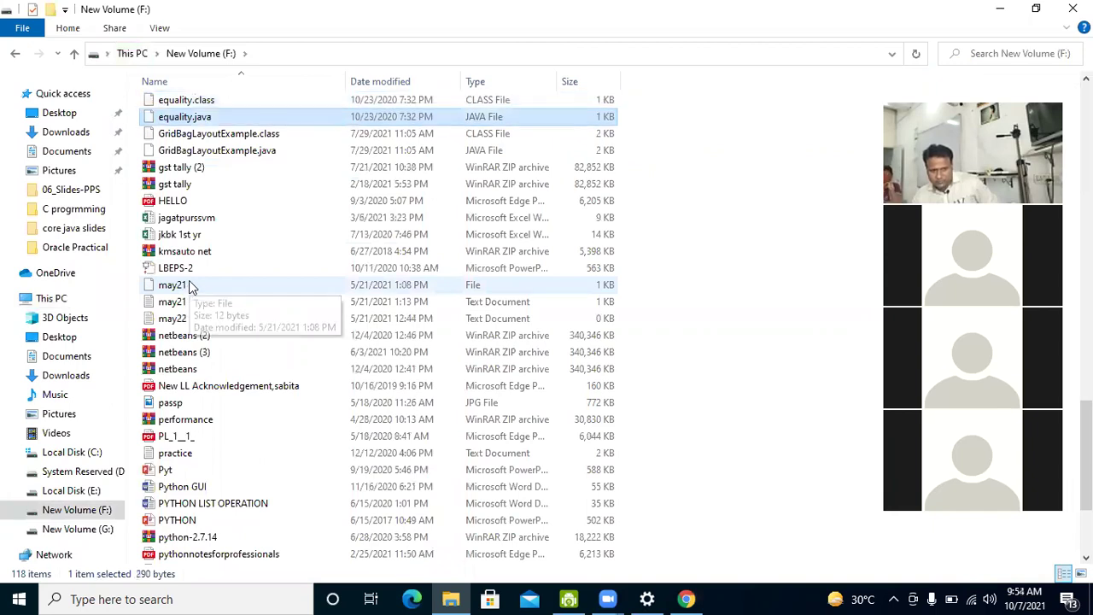
{"action": "scroll", "coordinate": [239, 217], "scroll_direction": "up", "scroll_amount": 4}
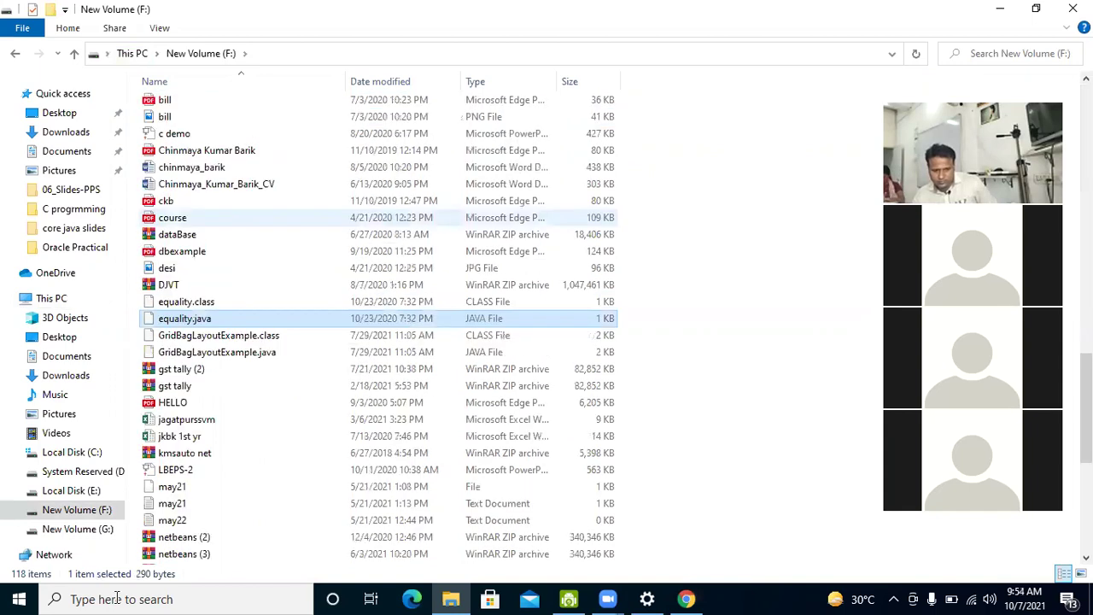
Open the EXCEL folder on New Volume (G:)
{"action": "left_click", "coordinate": [95, 529]}
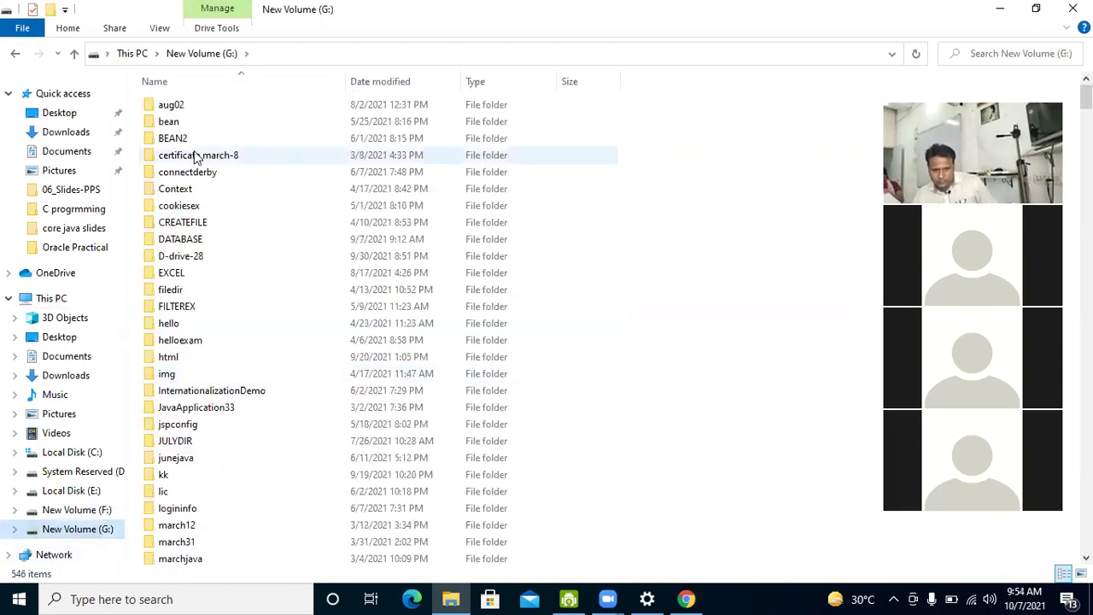
{"action": "left_click", "coordinate": [194, 156]}
{"action": "key", "text": "e"}
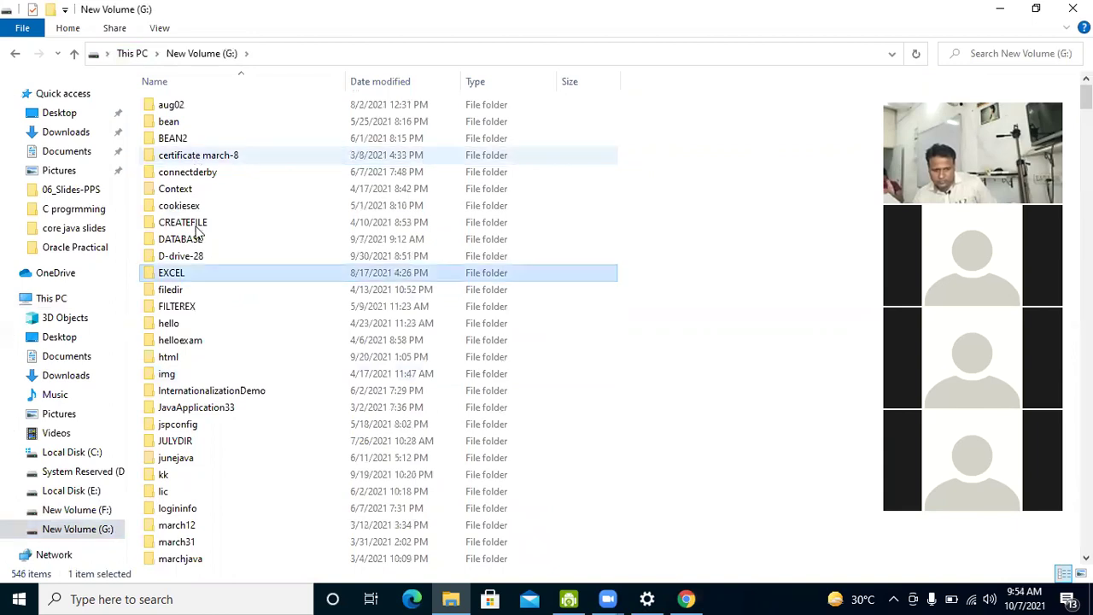
{"action": "key", "text": "e"}
{"action": "scroll", "coordinate": [199, 230], "scroll_direction": "up", "scroll_amount": 7}
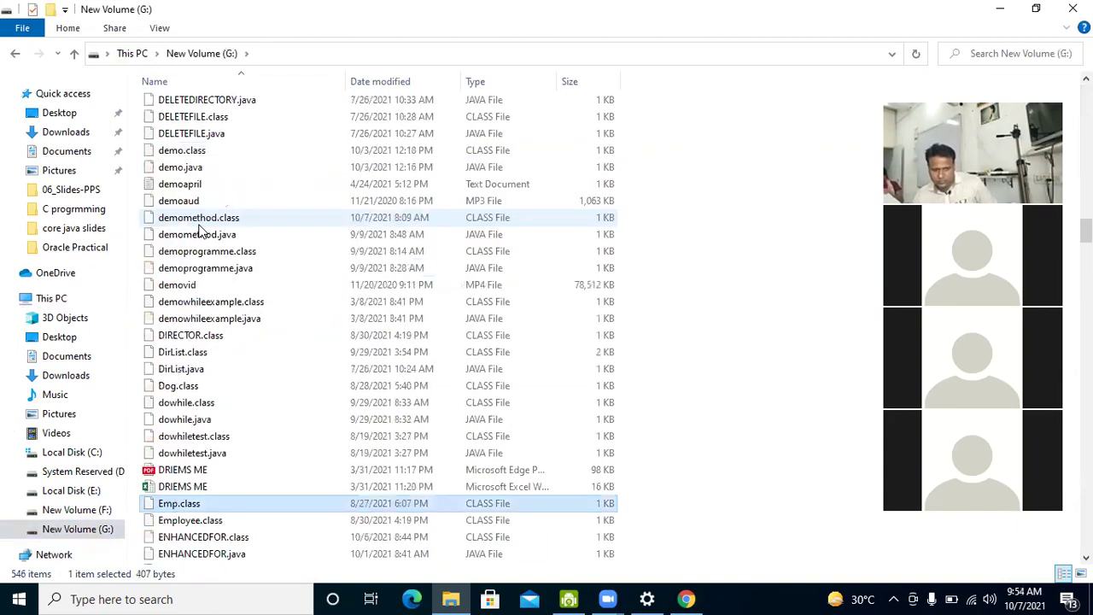
{"action": "scroll", "coordinate": [198, 230], "scroll_direction": "up", "scroll_amount": 10}
{"action": "scroll", "coordinate": [199, 231], "scroll_direction": "up", "scroll_amount": 10}
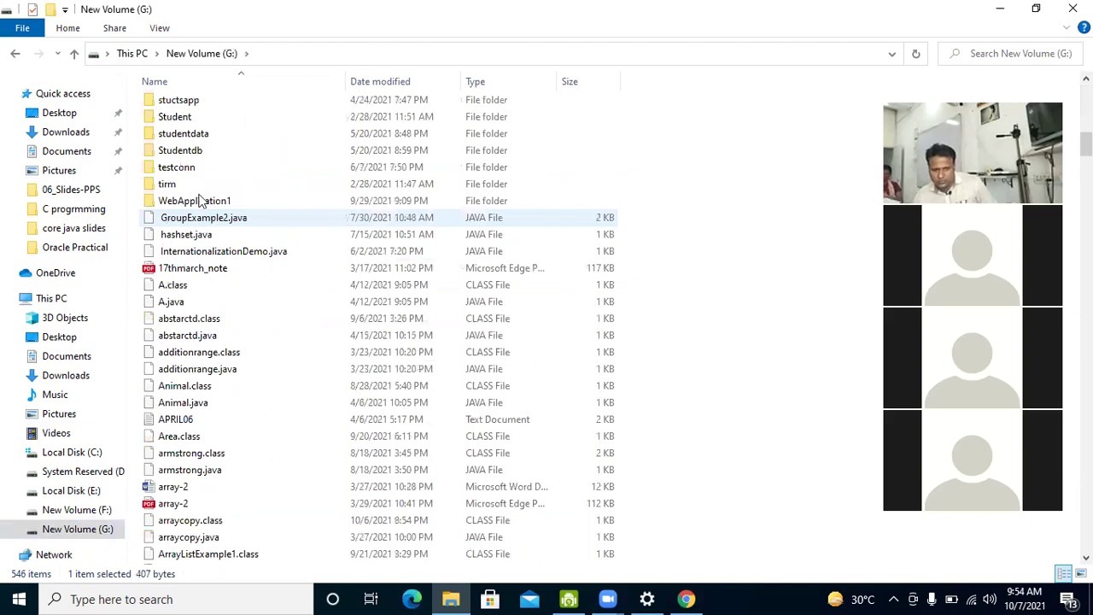
{"action": "scroll", "coordinate": [196, 197], "scroll_direction": "up", "scroll_amount": 15}
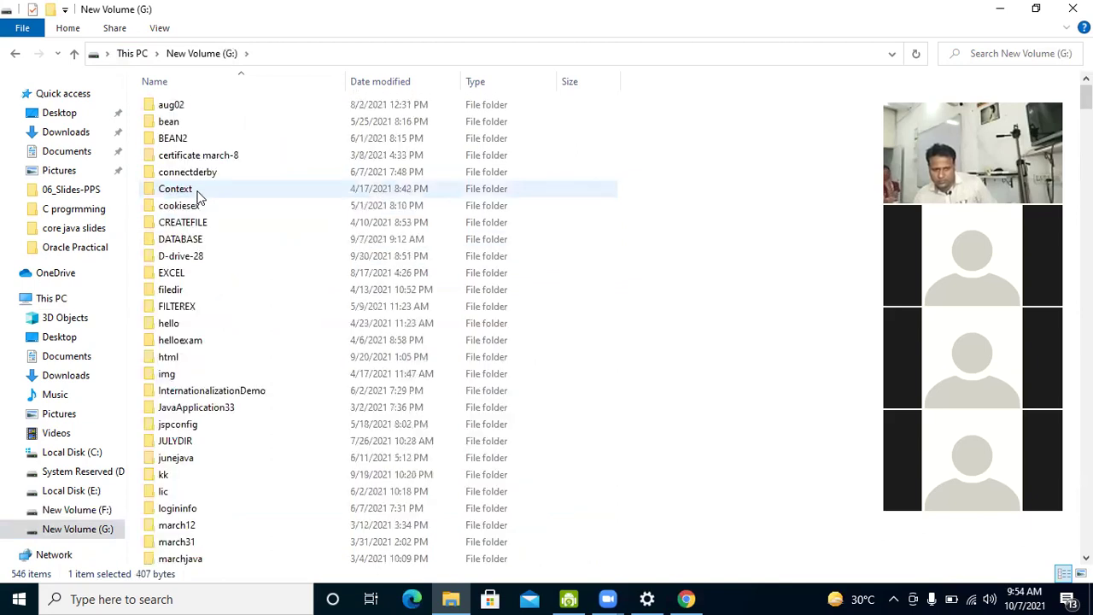
{"action": "left_click", "coordinate": [175, 273]}
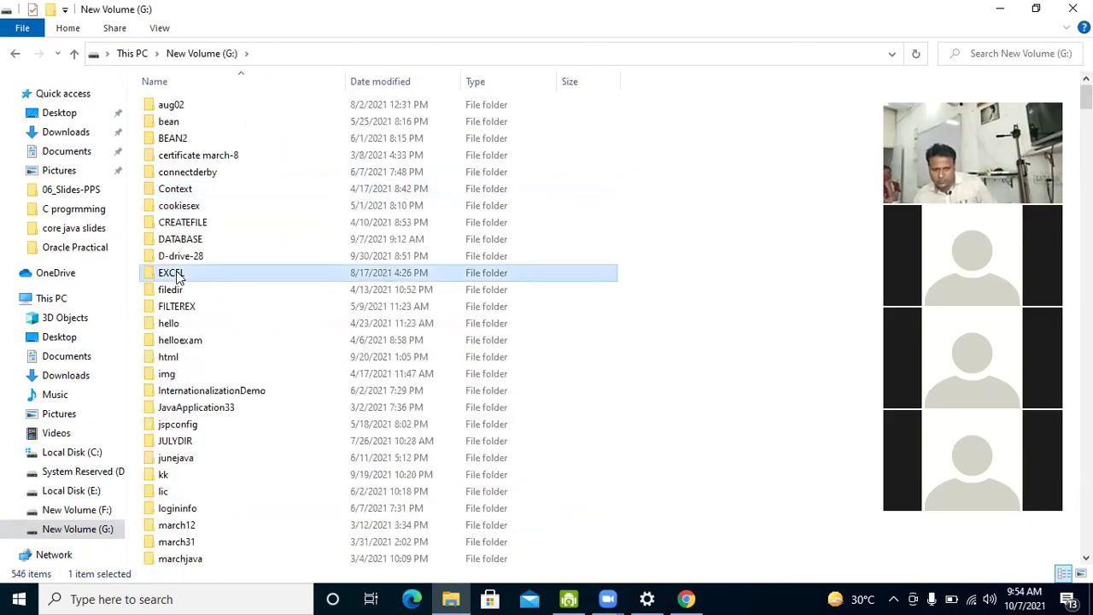
{"action": "double_click", "coordinate": [175, 273]}
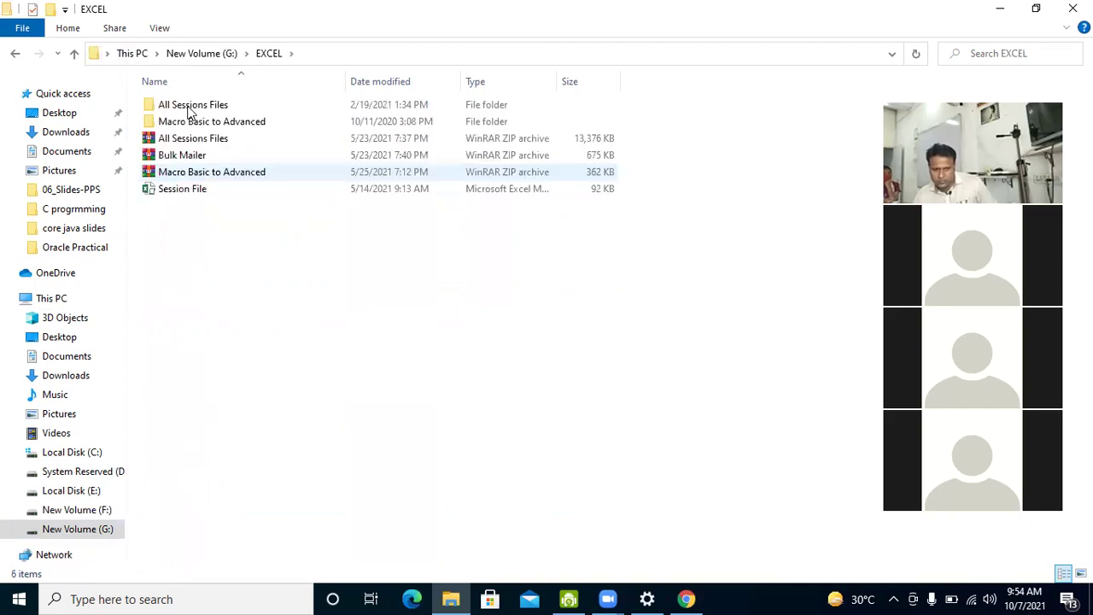
Open the Session 13 - What if analysis folder inside All Sessions Files
{"action": "double_click", "coordinate": [189, 111]}
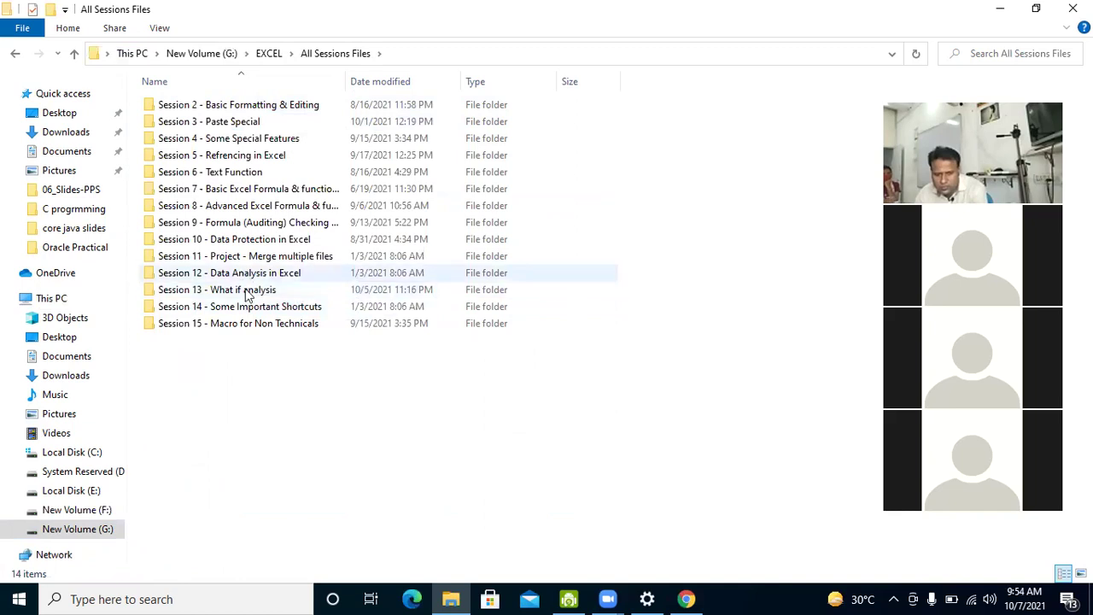
{"action": "left_click", "coordinate": [245, 279]}
{"action": "left_click", "coordinate": [247, 291]}
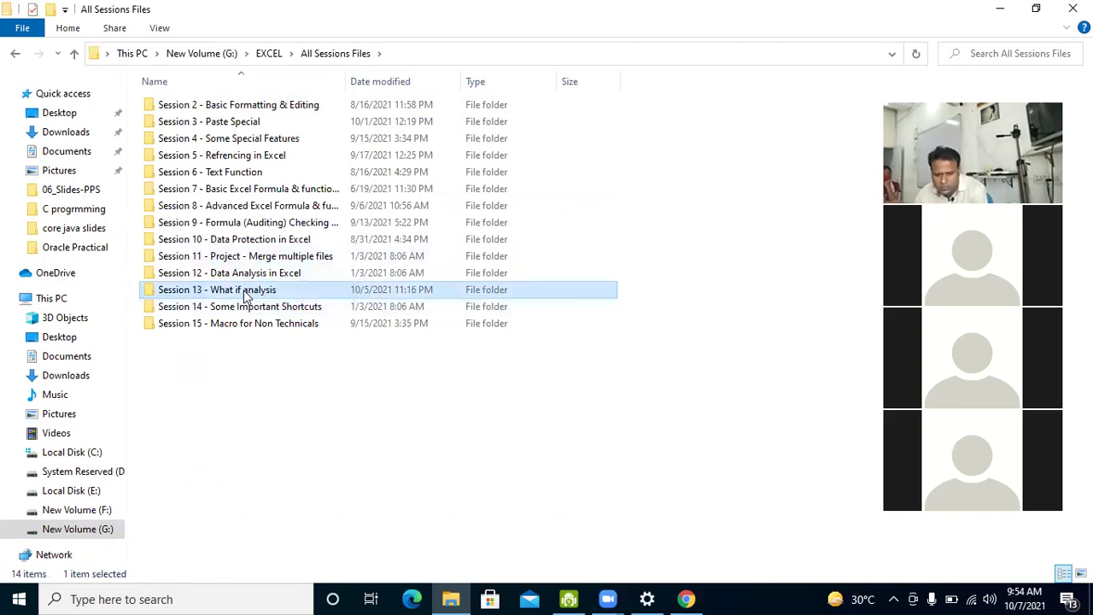
{"action": "double_click", "coordinate": [245, 291]}
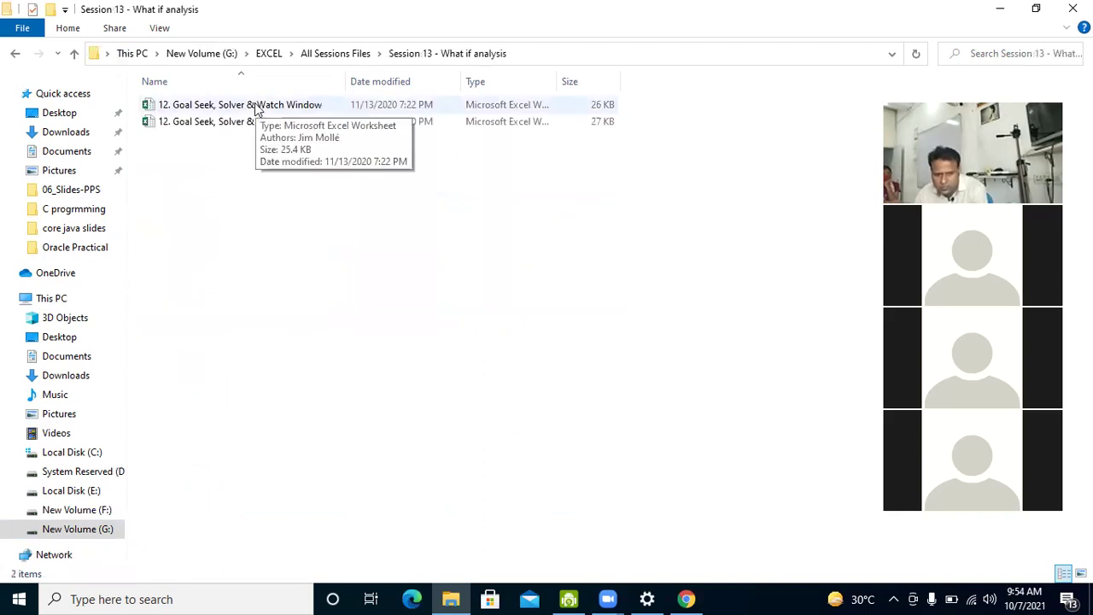
Open the "12. Goal Seek, Solver & Watch Window" workbook and go to its Watch Window sheet
{"action": "double_click", "coordinate": [255, 106]}
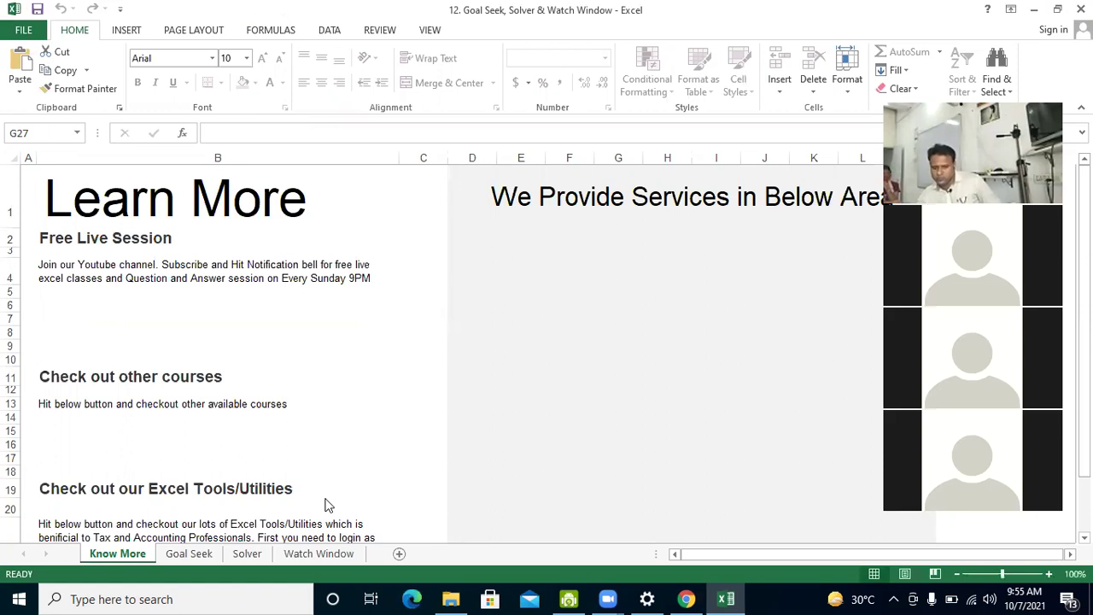
{"action": "key", "text": "ctrl+Page_Down"}
{"action": "key", "text": "ctrl+Page_Down"}
{"action": "key", "text": "ctrl+Page_Down"}
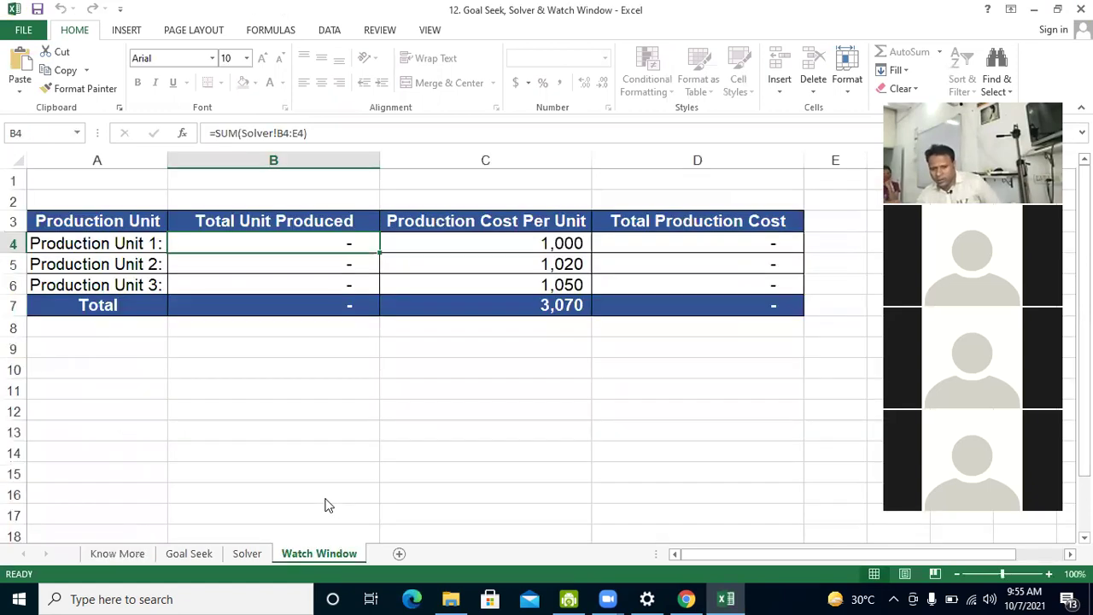
Compare the production cost table on the Watch Window sheet with the quarterly production table on the Solver sheet
{"action": "left_click", "coordinate": [405, 466]}
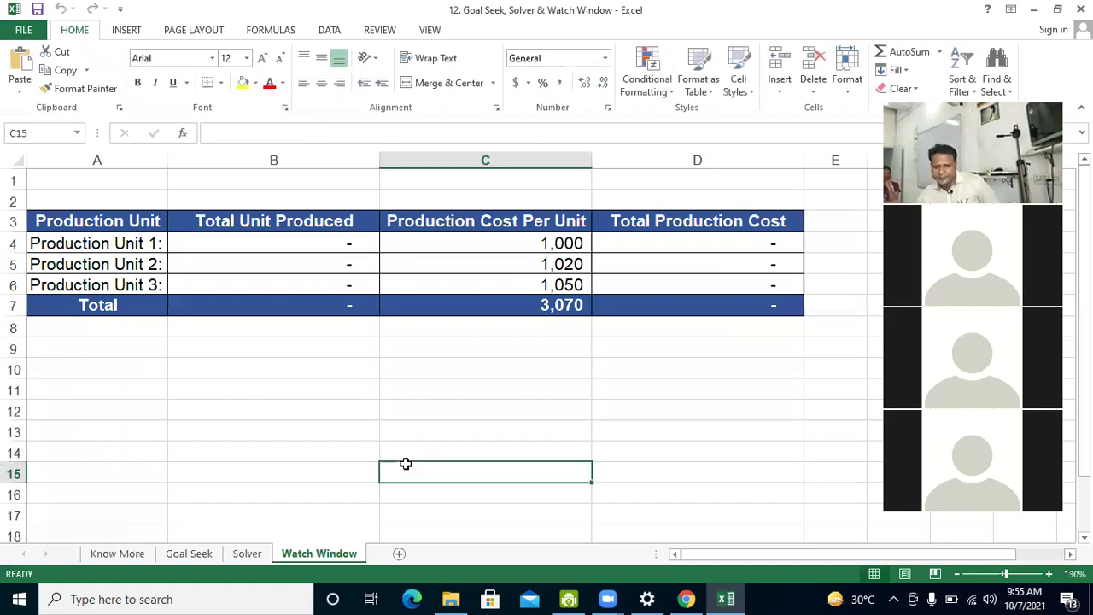
{"action": "left_click", "coordinate": [316, 453]}
{"action": "key", "text": "ctrl+Page_Up"}
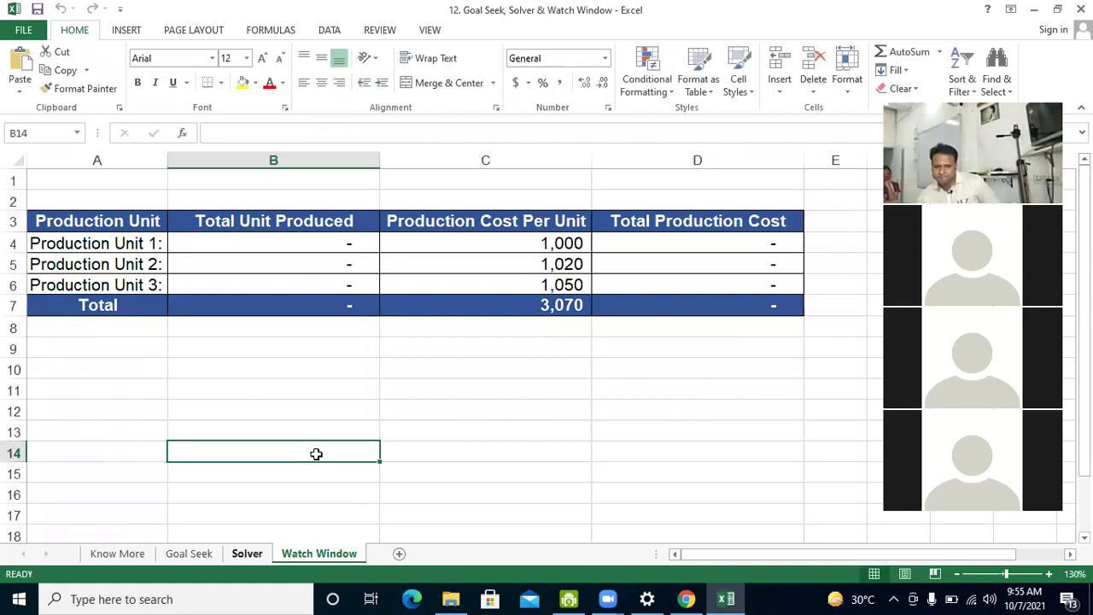
{"action": "key", "text": "ctrl+Page_Down"}
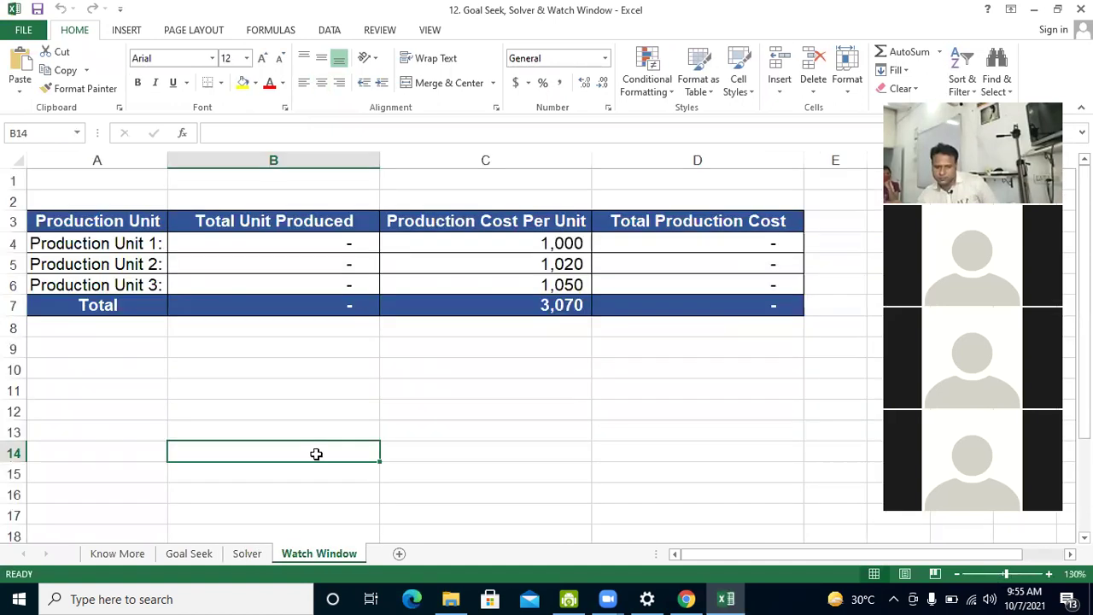
{"action": "key", "text": "ctrl+Page_Up"}
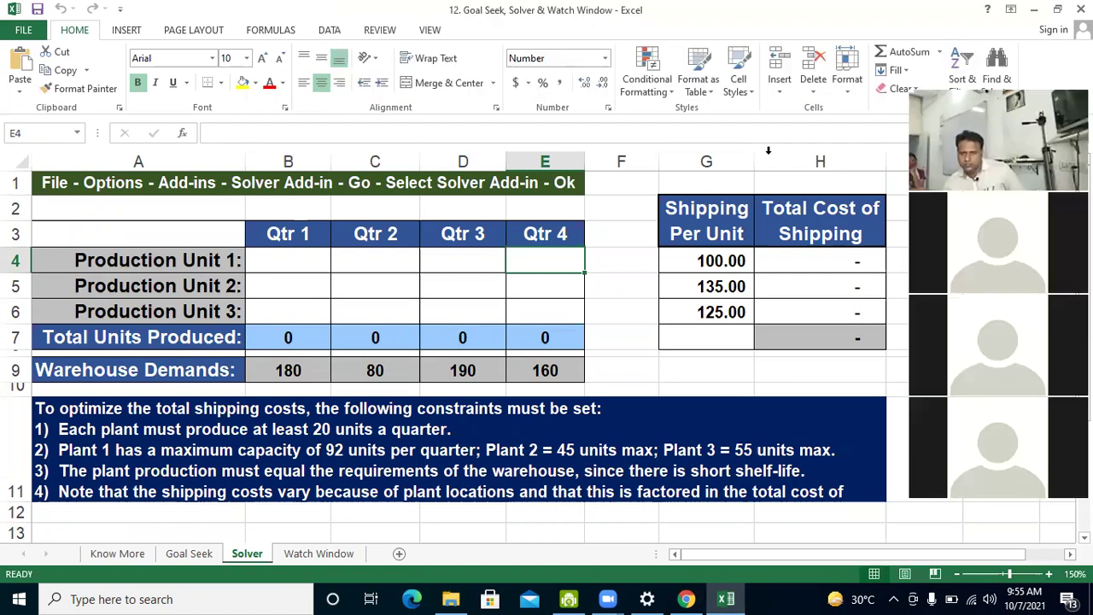
Open the "12. Goal Seek, Solver & Watch Window_With Solution" workbook from the session folder and enable editing
{"action": "left_click", "coordinate": [1034, 10]}
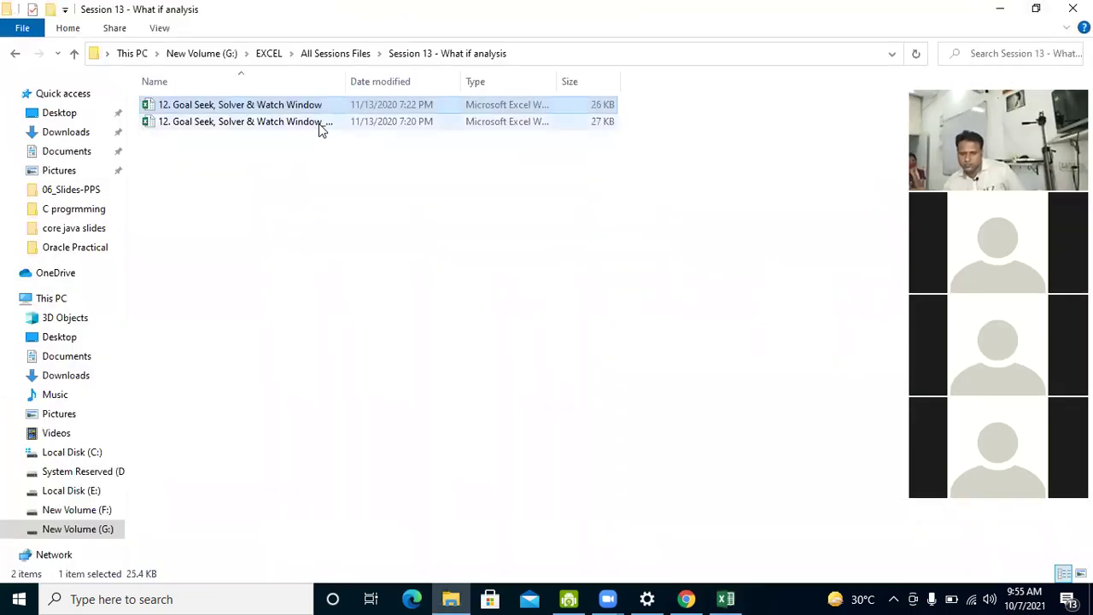
{"action": "left_click", "coordinate": [325, 125]}
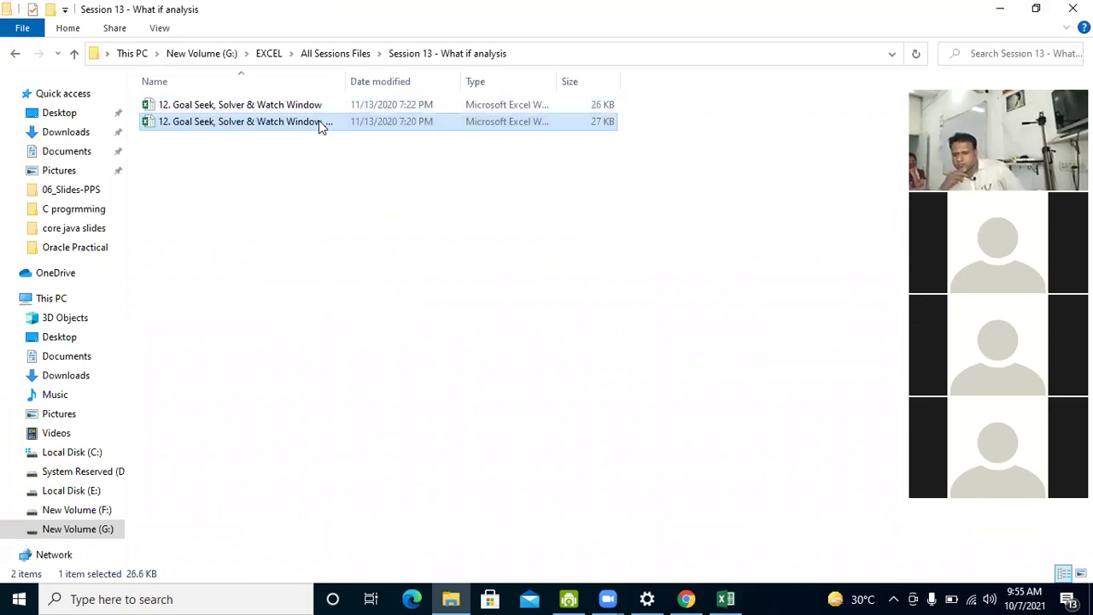
{"action": "double_click", "coordinate": [320, 124]}
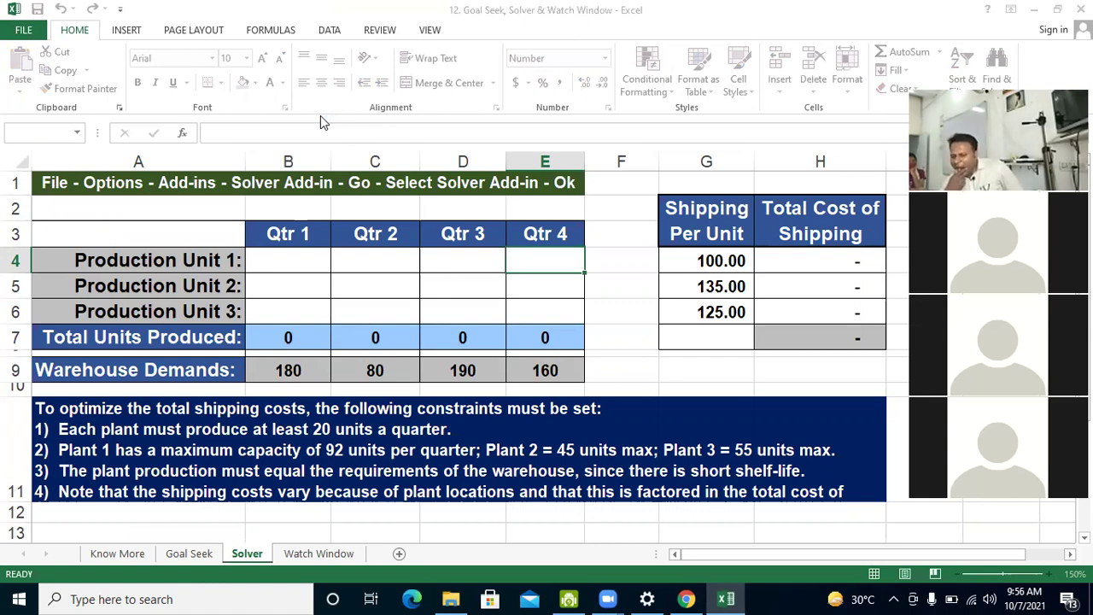
{"action": "key", "text": "Right"}
{"action": "key", "text": "Right"}
{"action": "key", "text": "Right"}
{"action": "key", "text": "Right"}
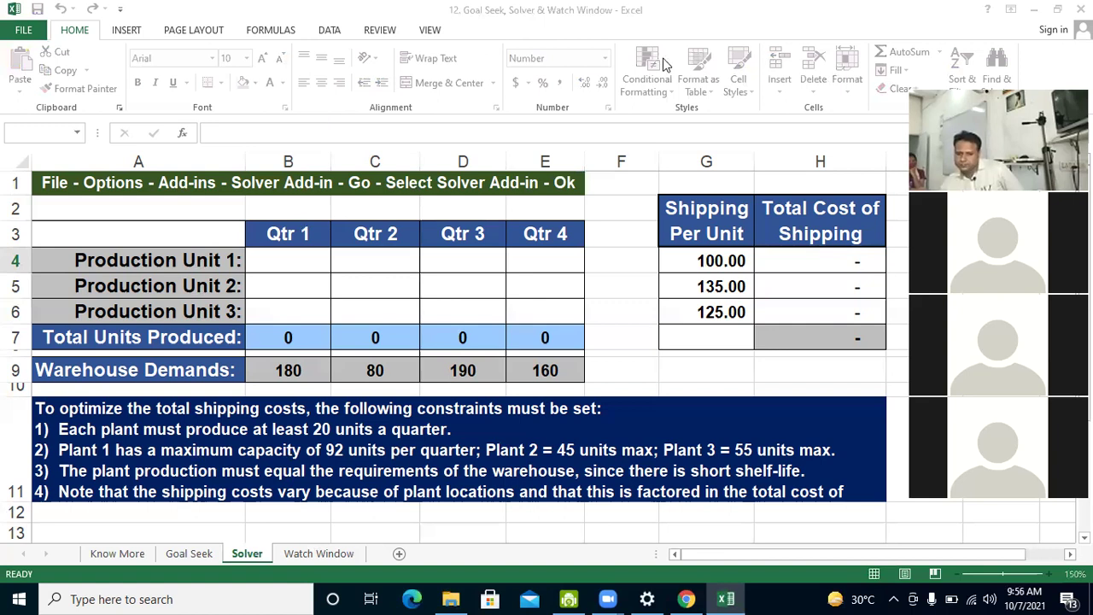
{"action": "key", "text": "alt+Tab"}
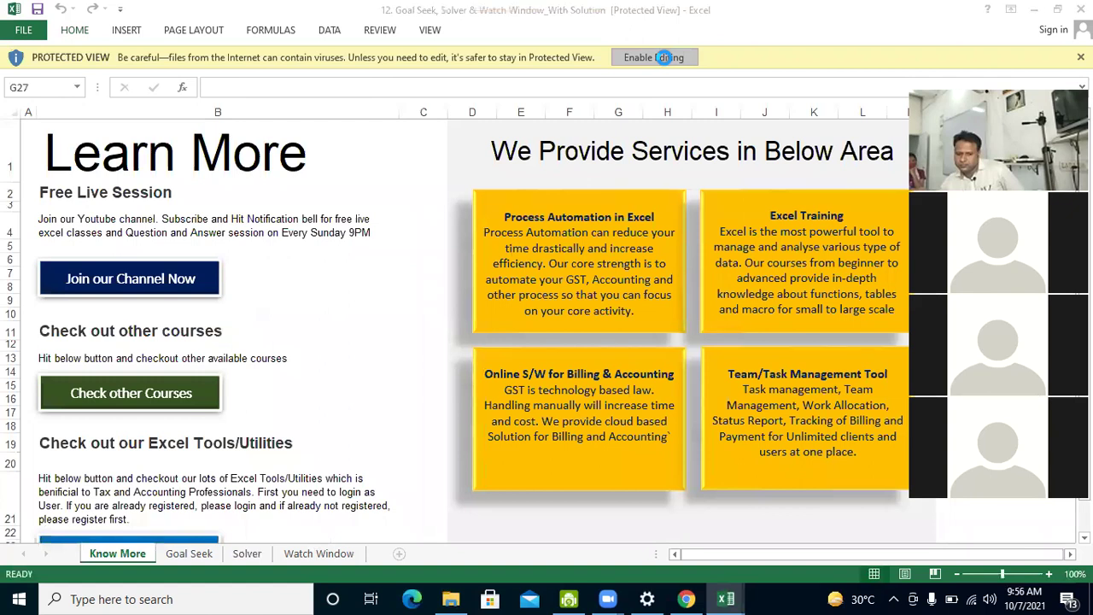
{"action": "left_click", "coordinate": [663, 58]}
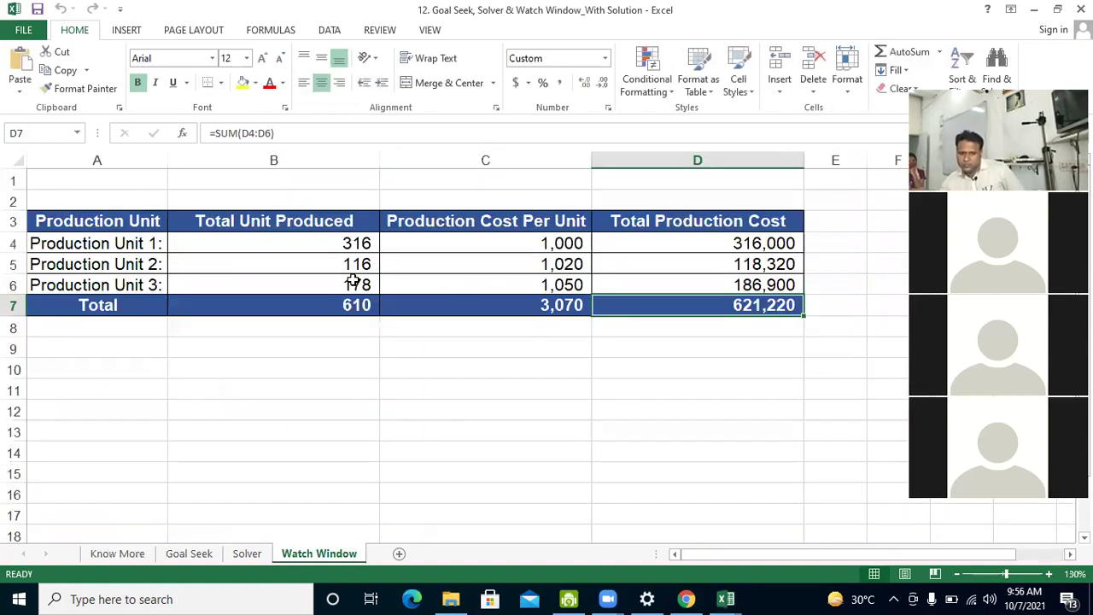
Rebuild Production Unit 1's Total Unit Produced formula in B4 of the Watch Window sheet as =SUM(Solver!B4:E4)
{"action": "left_click", "coordinate": [323, 305]}
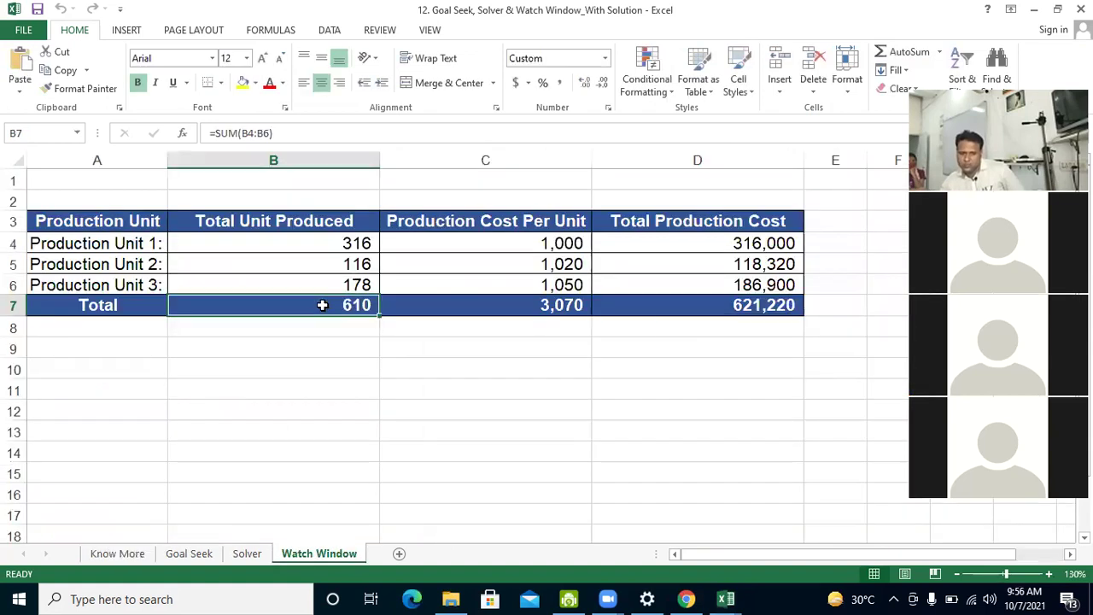
{"action": "left_click", "coordinate": [296, 240]}
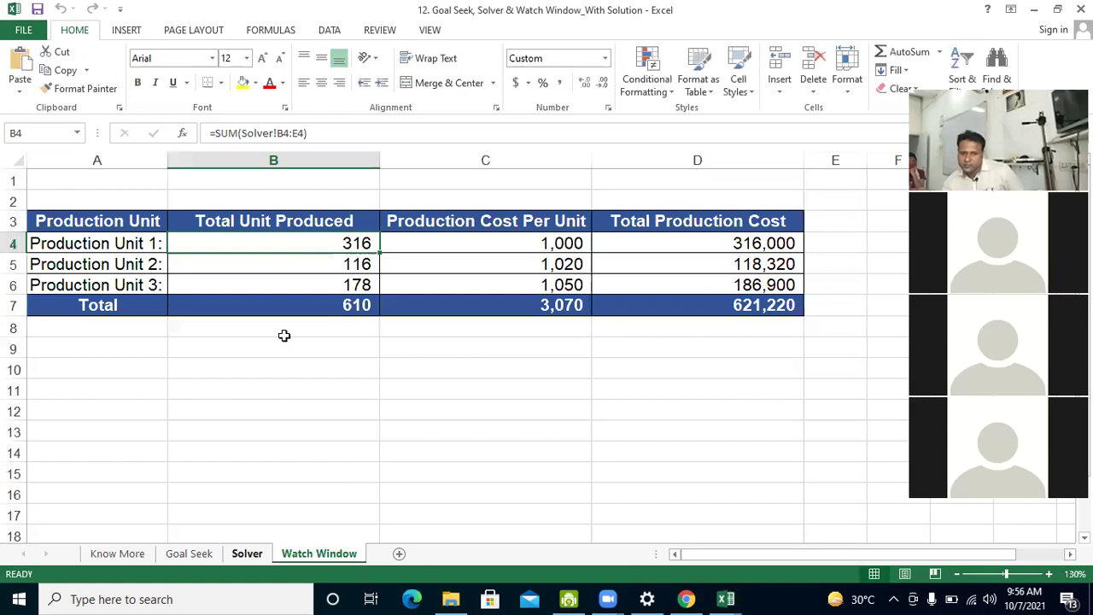
{"action": "left_click", "coordinate": [304, 133]}
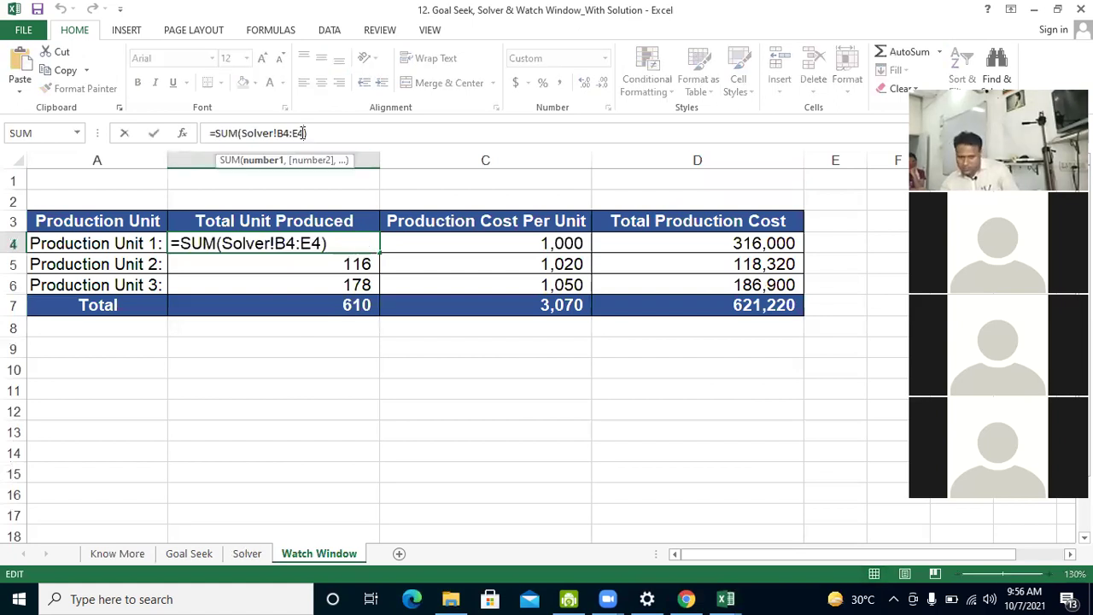
{"action": "key", "text": "BackSpace"}
{"action": "key", "text": "BackSpace"}
{"action": "key", "text": "BackSpace"}
{"action": "key", "text": "BackSpace"}
{"action": "key", "text": "BackSpace"}
{"action": "key", "text": "BackSpace"}
{"action": "key", "text": "BackSpace"}
{"action": "key", "text": "BackSpace"}
{"action": "key", "text": "BackSpace"}
{"action": "key", "text": "BackSpace"}
{"action": "key", "text": "BackSpace"}
{"action": "key", "text": "BackSpace"}
{"action": "key", "text": "BackSpace"}
{"action": "key", "text": "ctrl+Page_Up"}
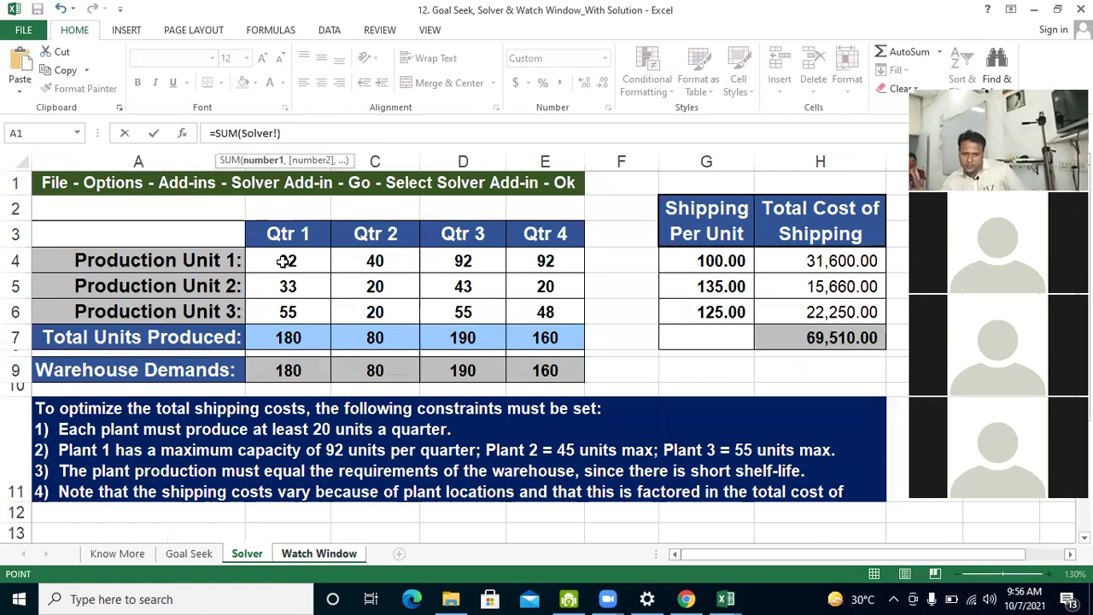
{"action": "left_click_drag", "start_coordinate": [286, 260], "coordinate": [292, 301]}
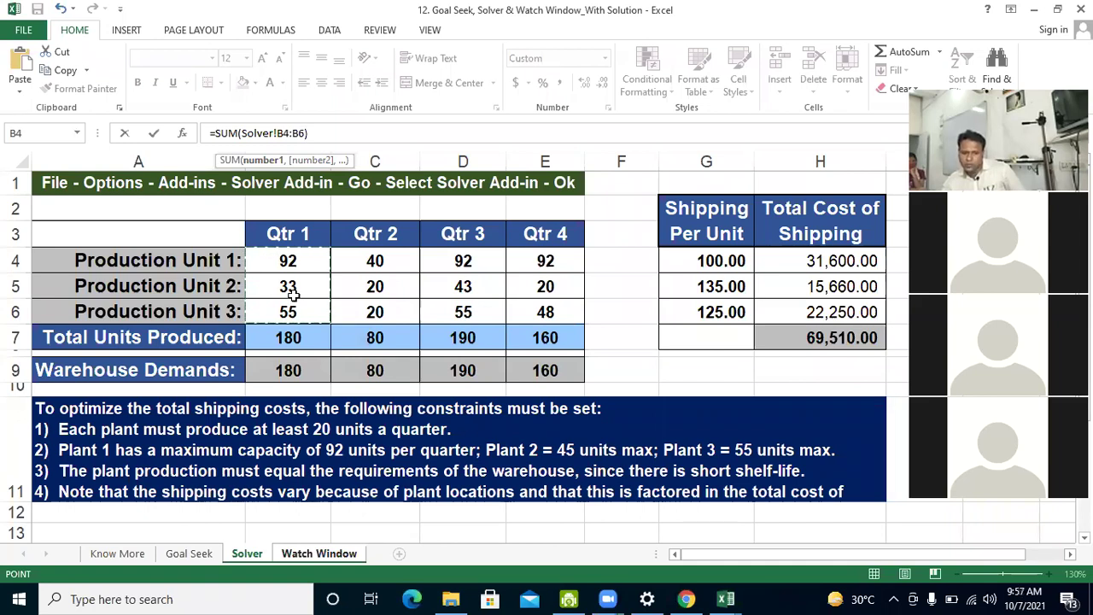
{"action": "left_click_drag", "start_coordinate": [290, 259], "coordinate": [534, 256]}
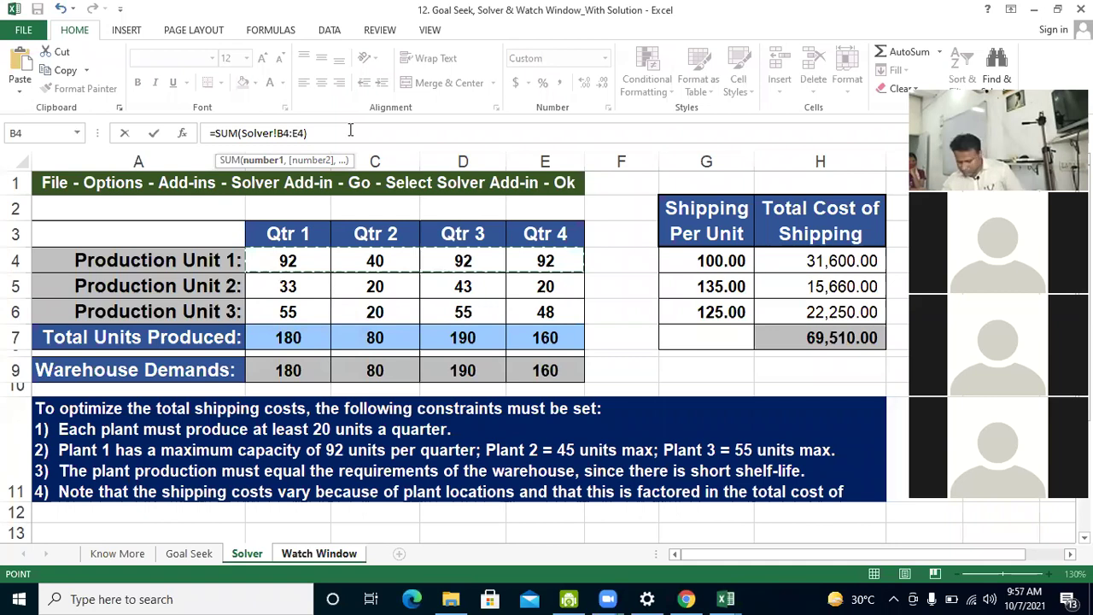
{"action": "left_click", "coordinate": [350, 129]}
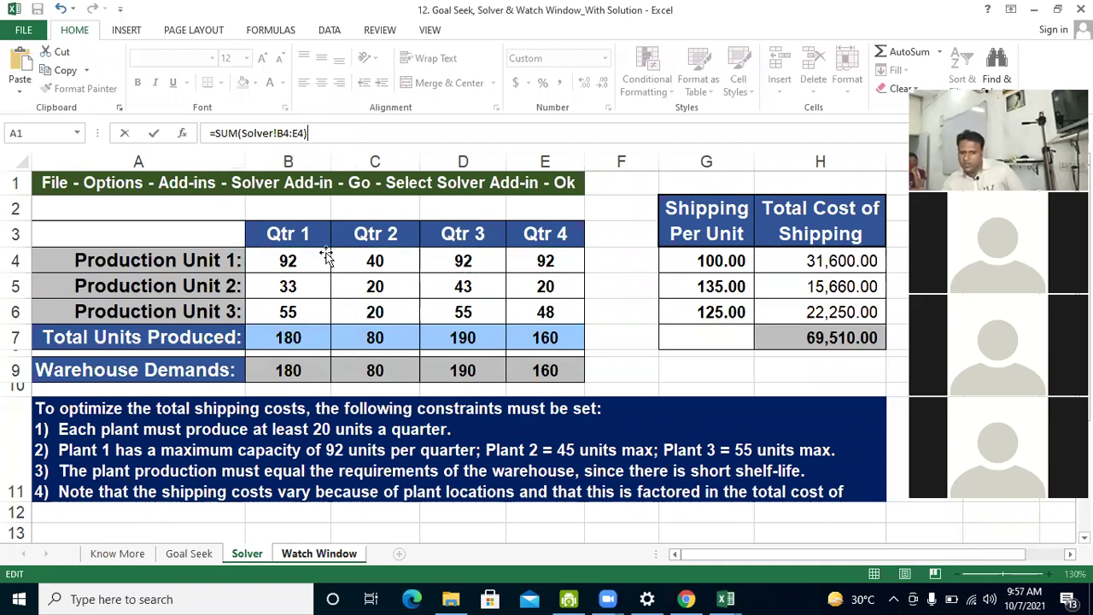
{"action": "key", "text": "Return"}
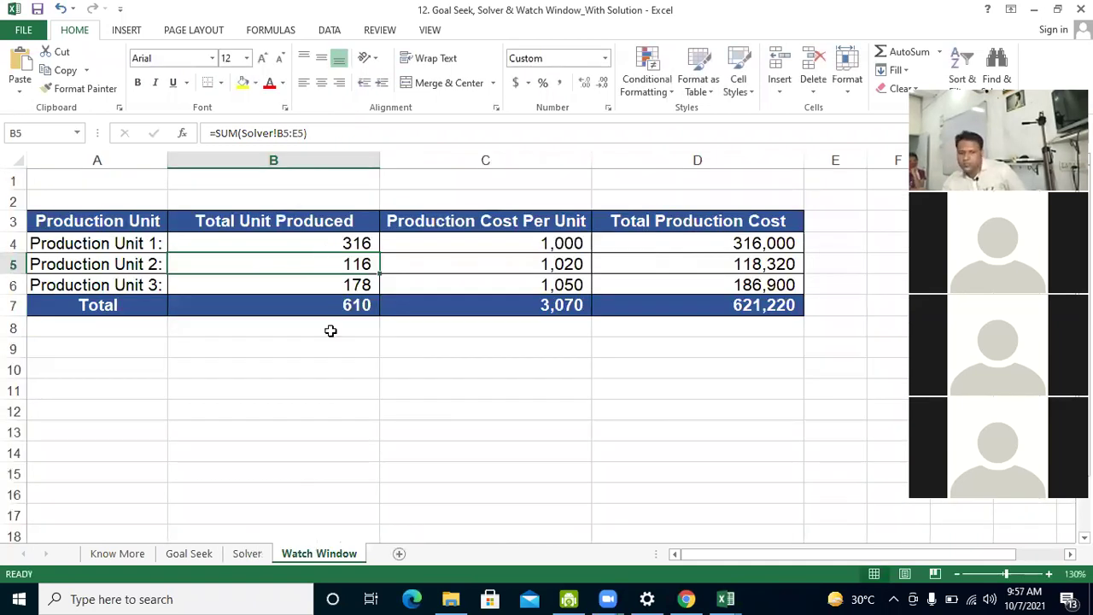
Set Production Unit 2's Qtr 2 production in C5 of the Solver sheet to 30
{"action": "key", "text": "Up"}
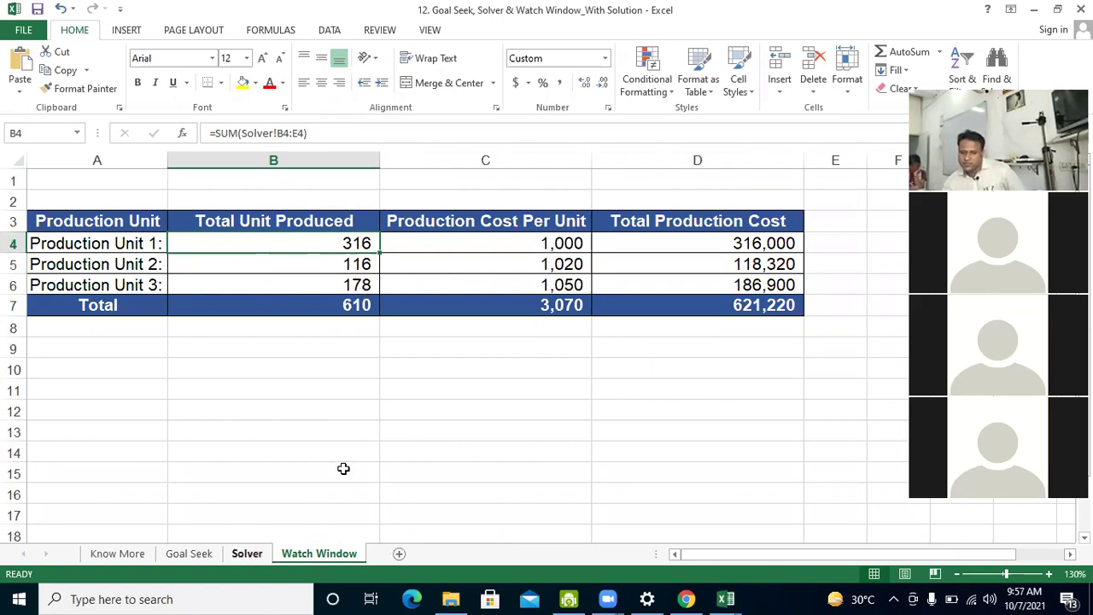
{"action": "key", "text": "ctrl+Page_Up"}
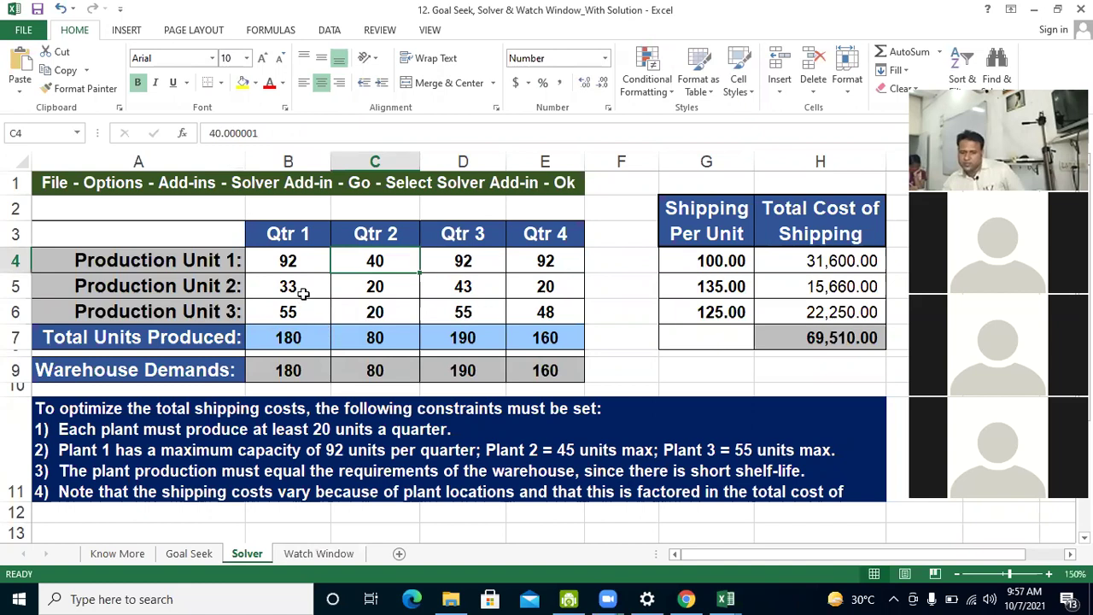
{"action": "left_click", "coordinate": [373, 286]}
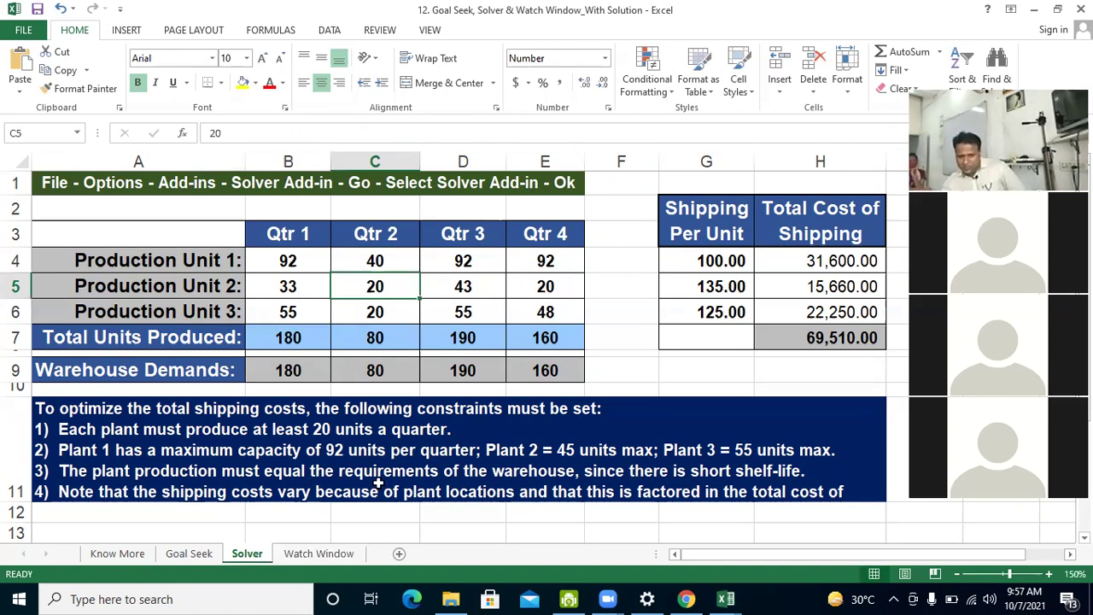
{"action": "key", "text": "ctrl+Page_Down"}
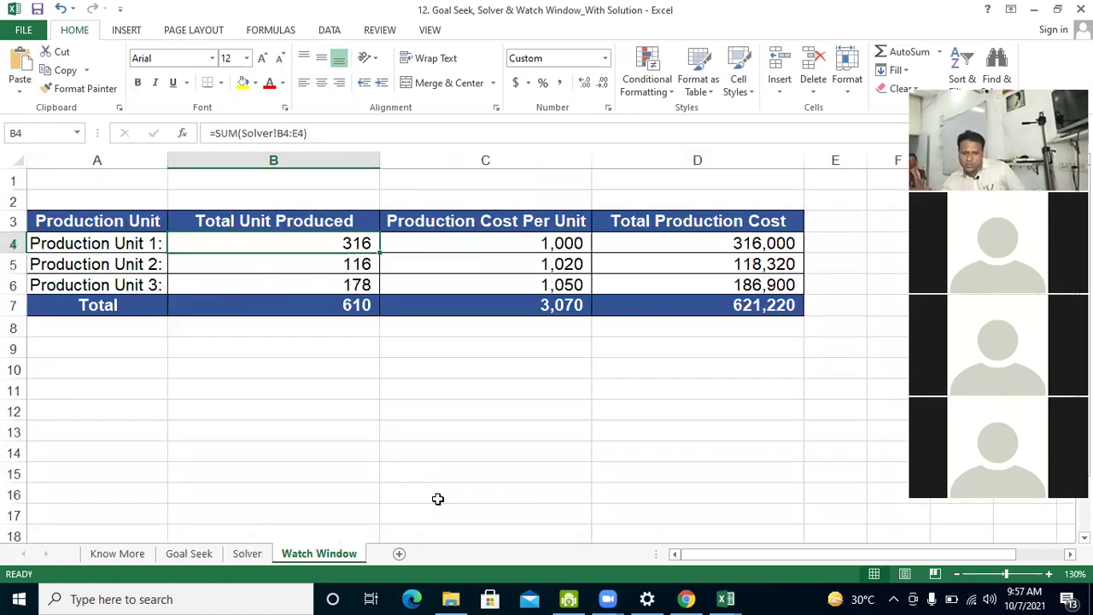
{"action": "key", "text": "ctrl+Page_Up"}
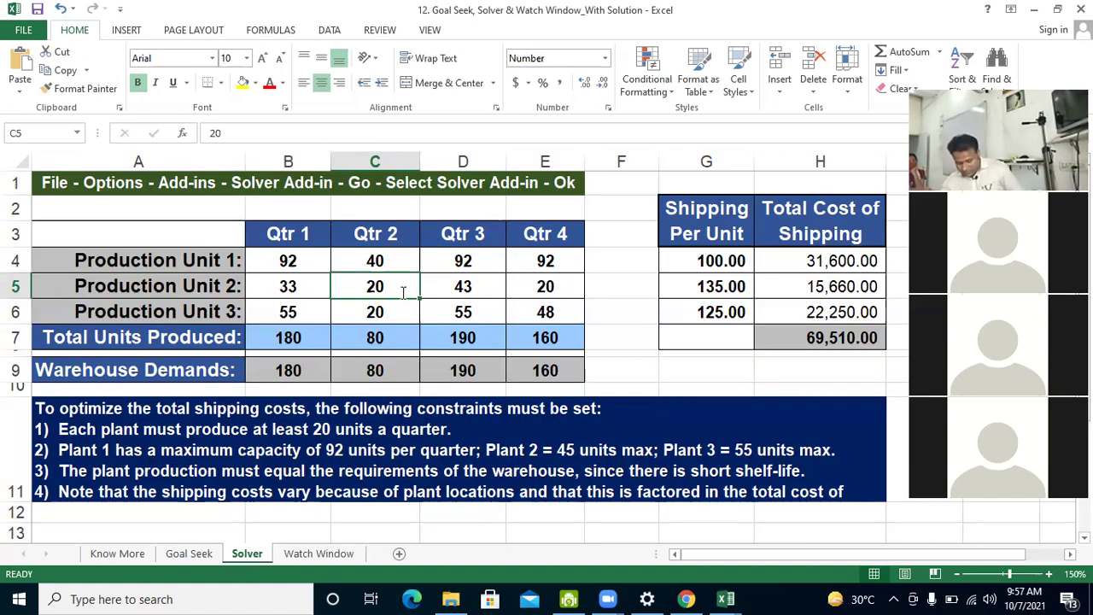
{"action": "type", "text": "30"}
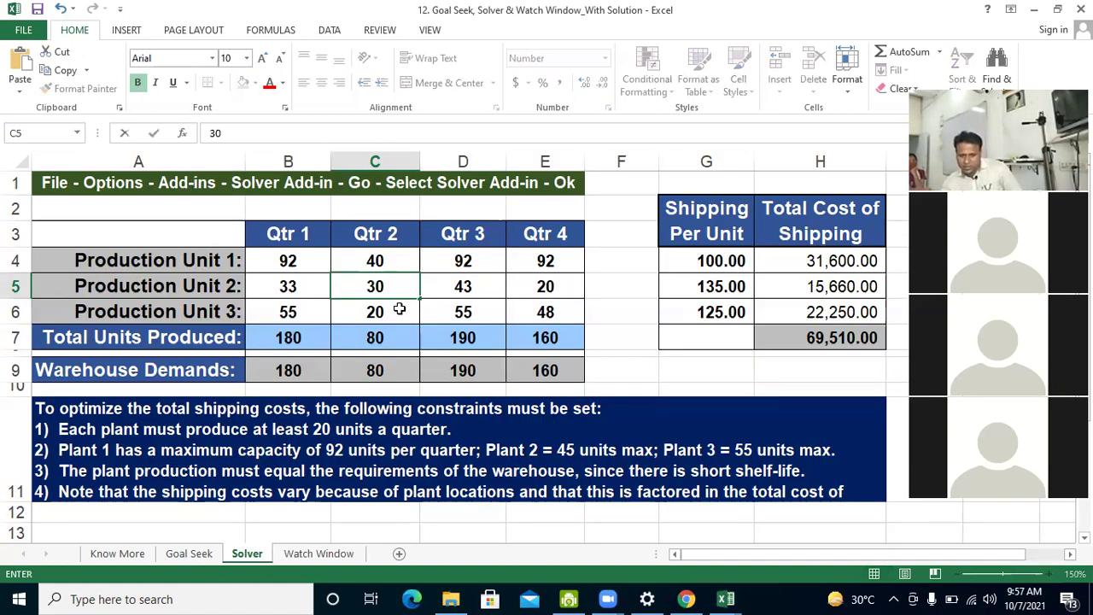
{"action": "left_click", "coordinate": [516, 505]}
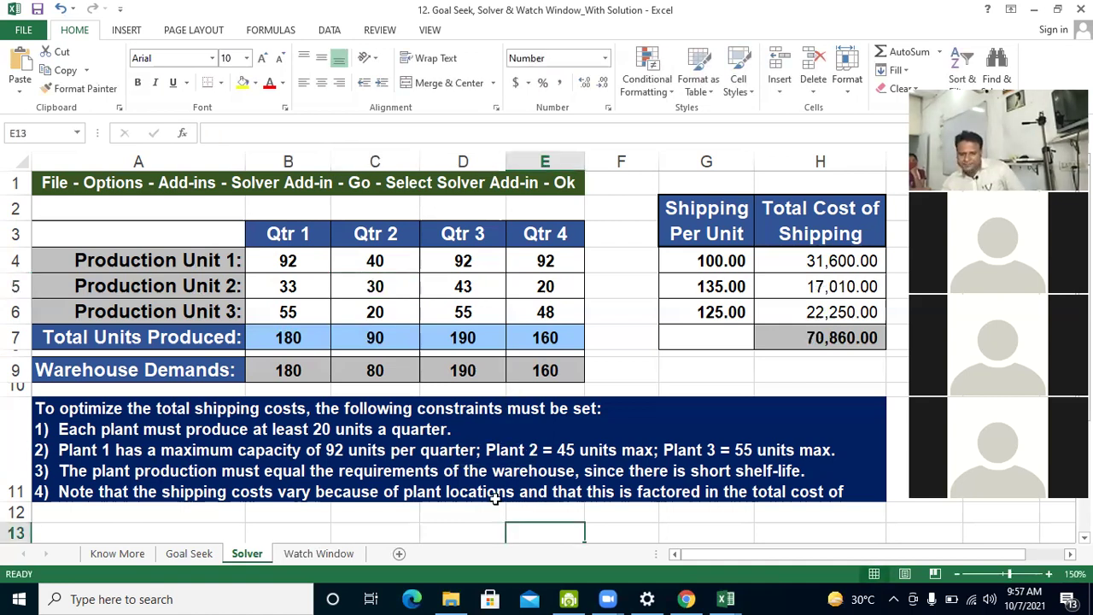
Check the effect of the changed Qtr 2 production on the Watch Window sheet's units and cost totals
{"action": "key", "text": "ctrl+Page_Down"}
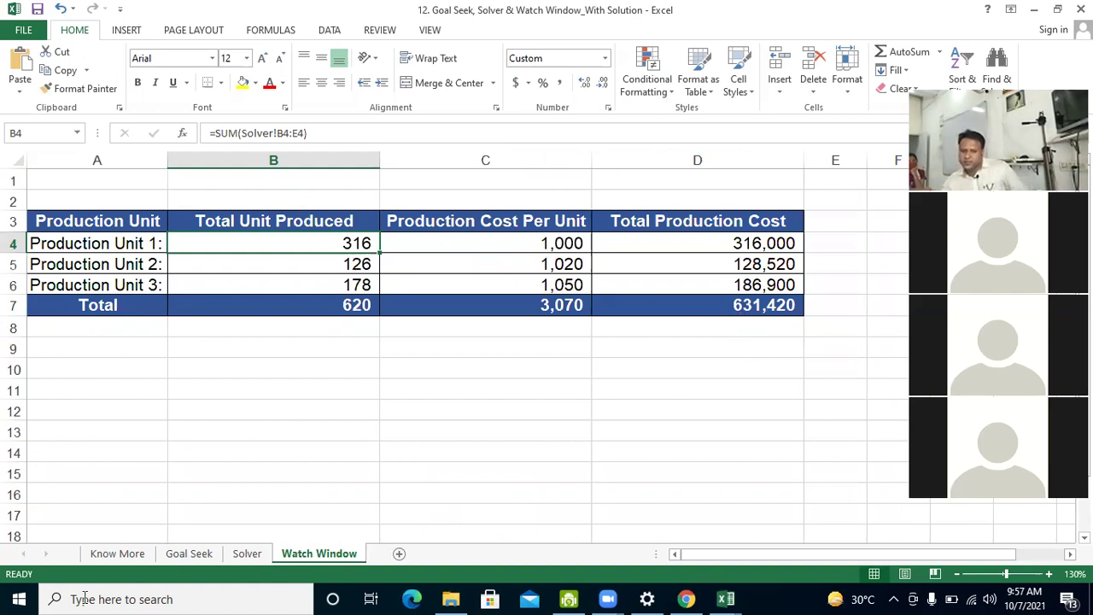
{"action": "key", "text": "ctrl+Page_Up"}
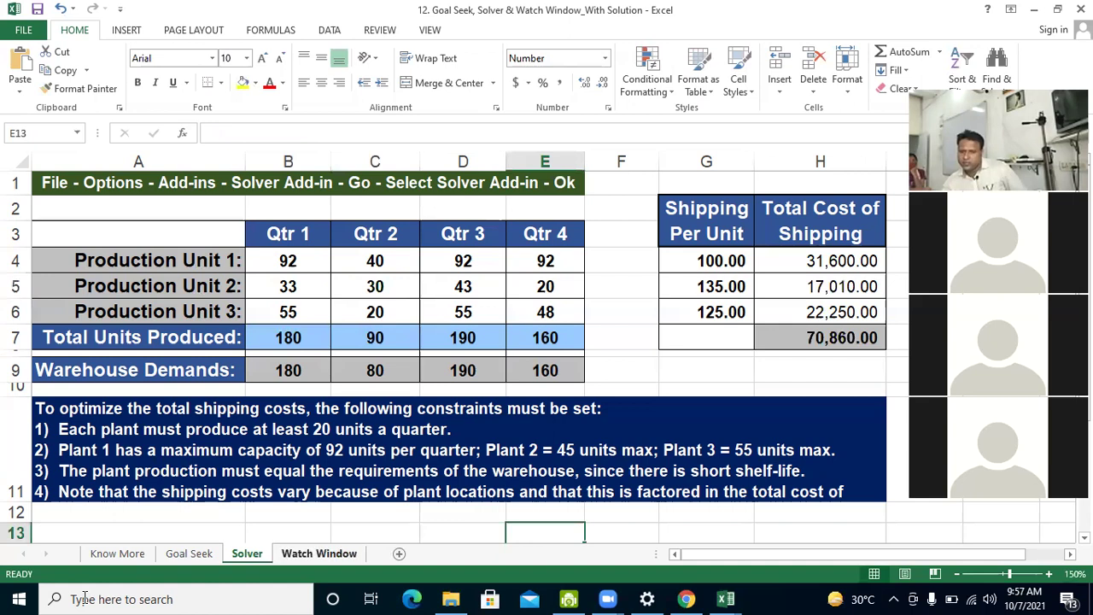
{"action": "key", "text": "ctrl+Page_Down"}
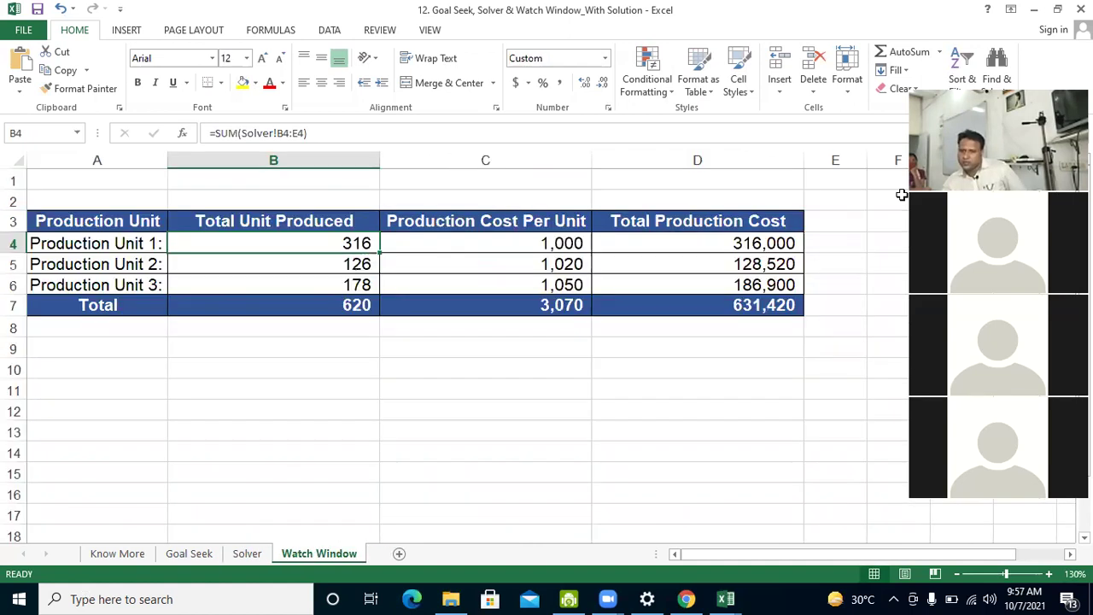
Open the Watch Window tool and add a watch on cell B4 of the Watch Window sheet
{"action": "left_click", "coordinate": [267, 32]}
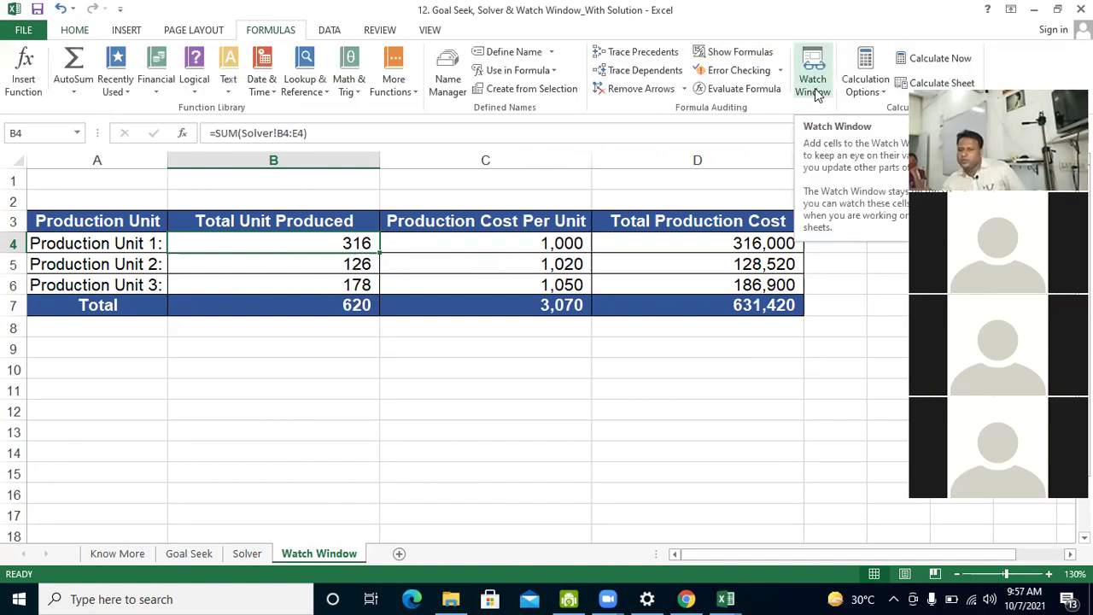
{"action": "left_click", "coordinate": [817, 93]}
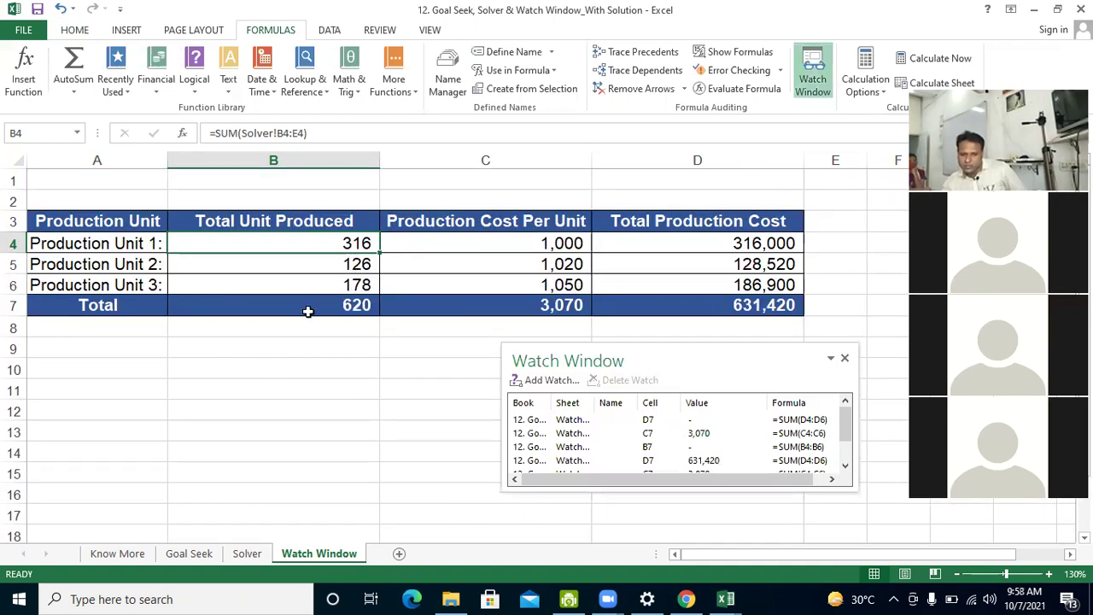
{"action": "left_click", "coordinate": [551, 381]}
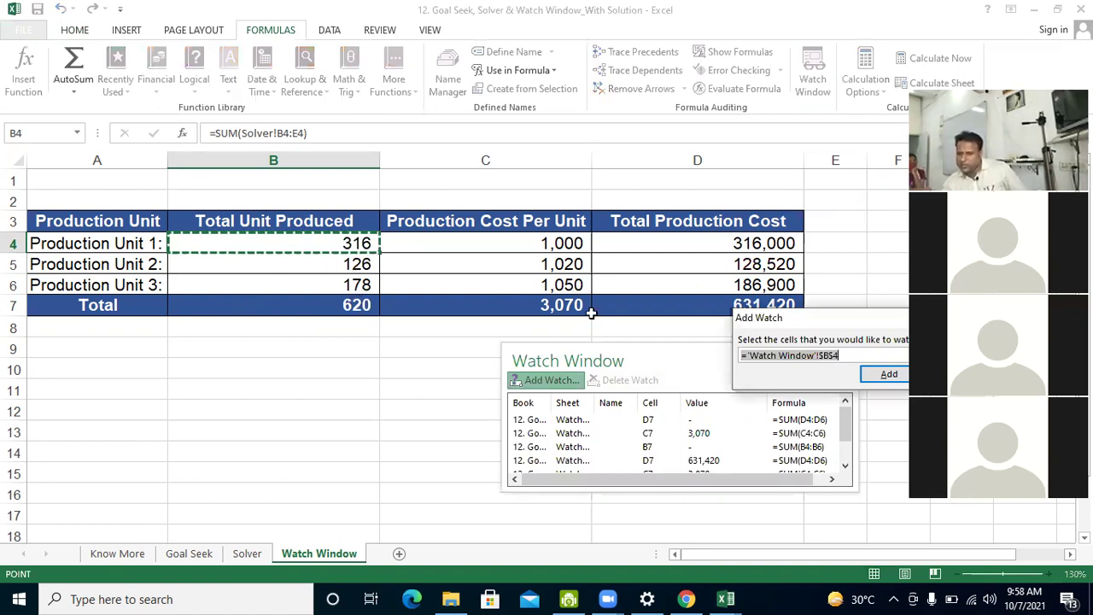
{"action": "key", "text": "Return"}
{"action": "scroll", "coordinate": [625, 432], "scroll_direction": "down", "scroll_amount": 2}
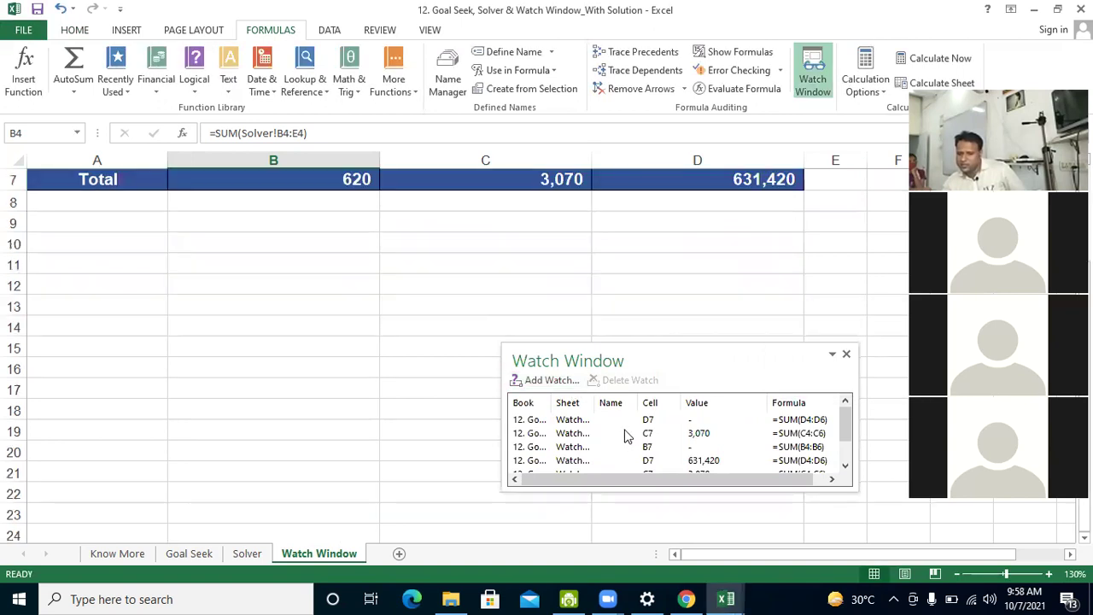
{"action": "scroll", "coordinate": [634, 404], "scroll_direction": "up", "scroll_amount": 2}
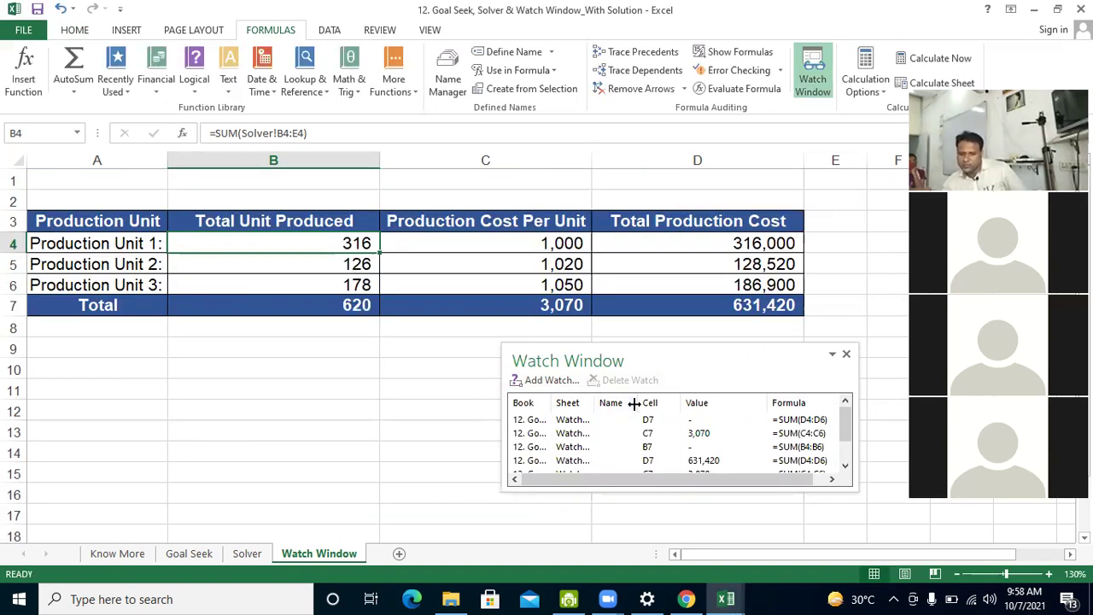
Dock the Watch Window above the worksheet grid and compare its watched totals with the Watch Window and Solver sheets
{"action": "key", "text": "ctrl+Page_Up"}
{"action": "left_click_drag", "start_coordinate": [592, 360], "coordinate": [210, 210]}
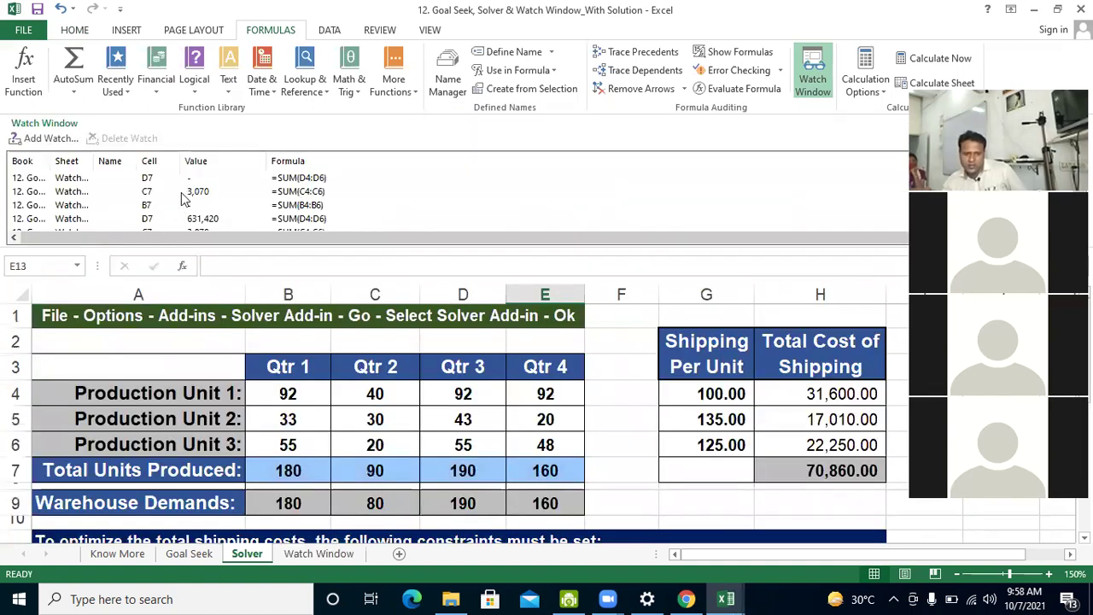
{"action": "scroll", "coordinate": [273, 324], "scroll_direction": "down", "scroll_amount": 1}
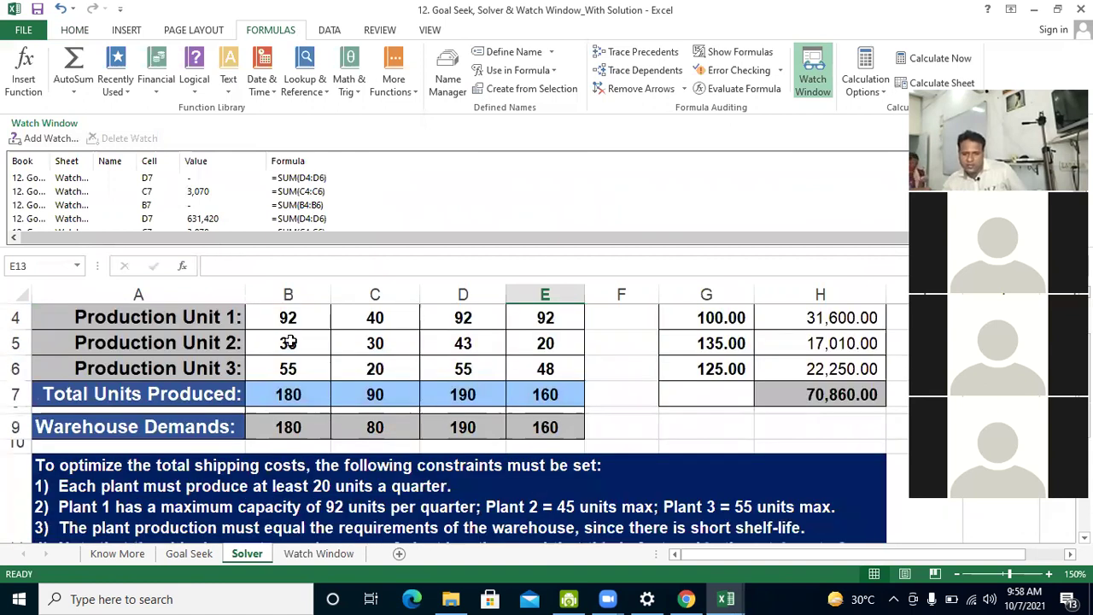
{"action": "scroll", "coordinate": [474, 318], "scroll_direction": "up", "scroll_amount": 1}
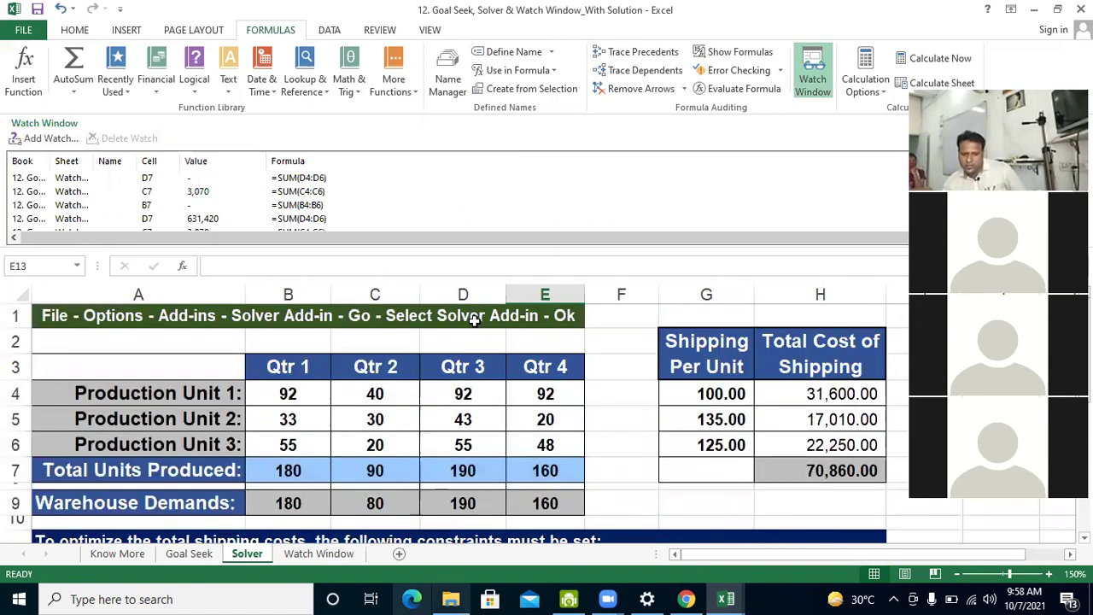
{"action": "key", "text": "ctrl+Page_Down"}
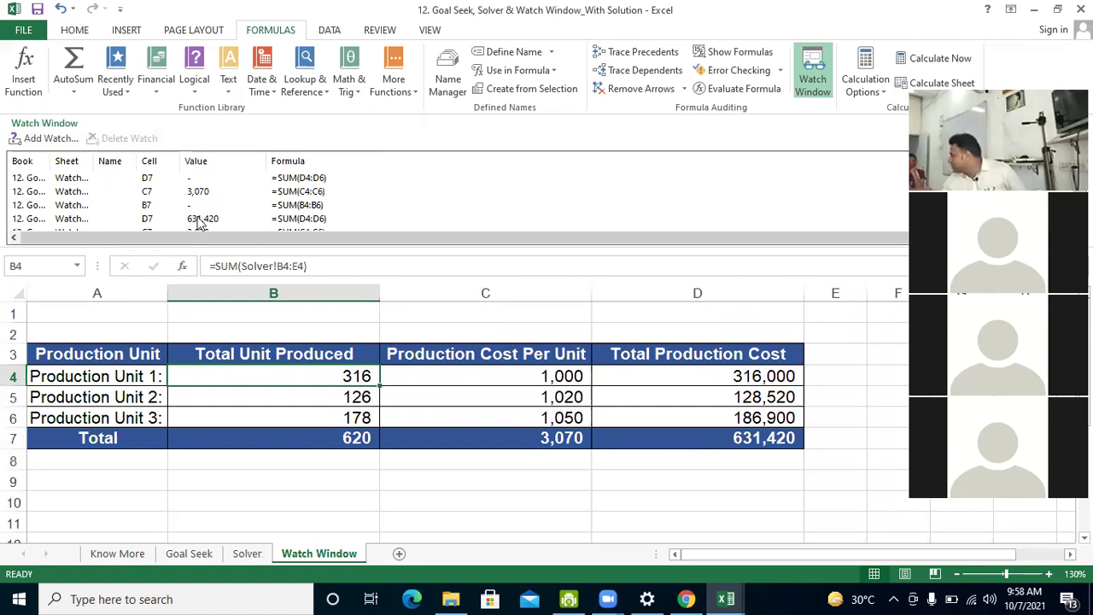
{"action": "scroll", "coordinate": [243, 409], "scroll_direction": "down", "scroll_amount": 1}
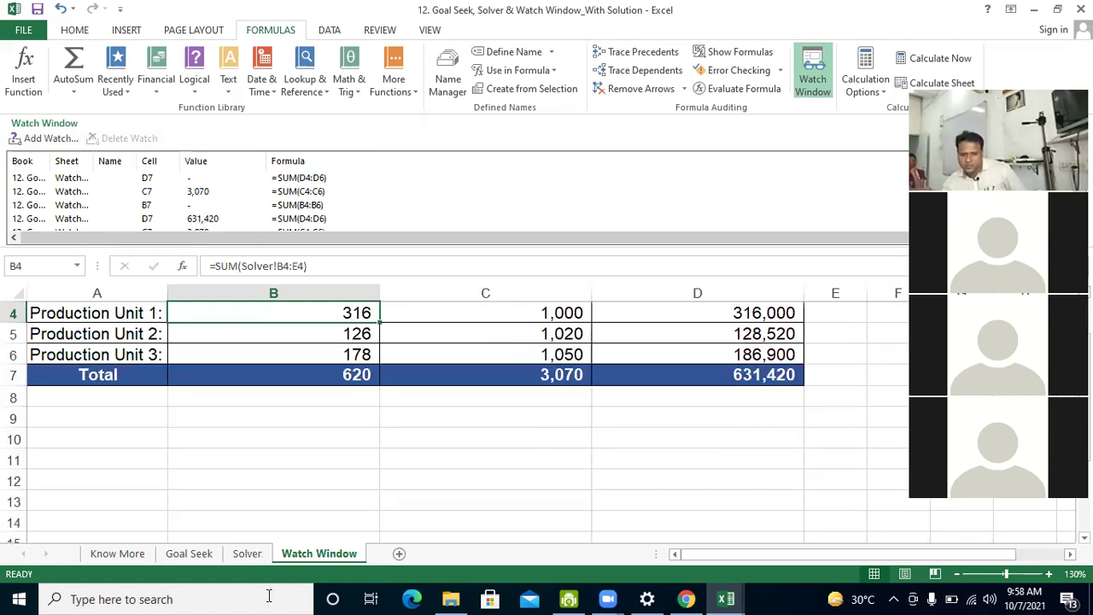
{"action": "key", "text": "ctrl+shift+Page_Up"}
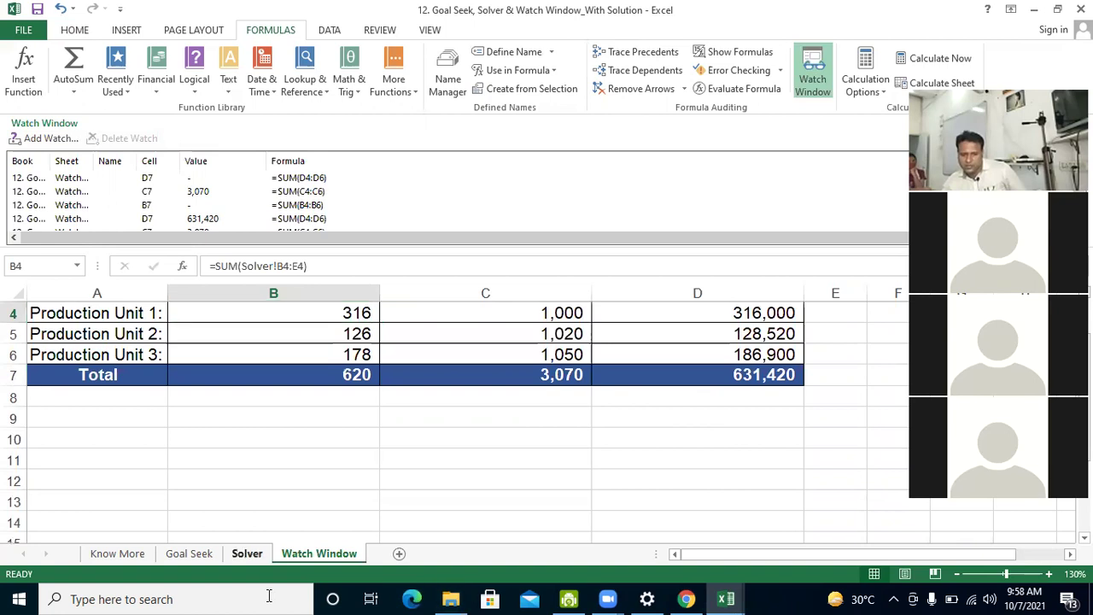
{"action": "key", "text": "ctrl+Page_Up"}
{"action": "left_click", "coordinate": [369, 468]}
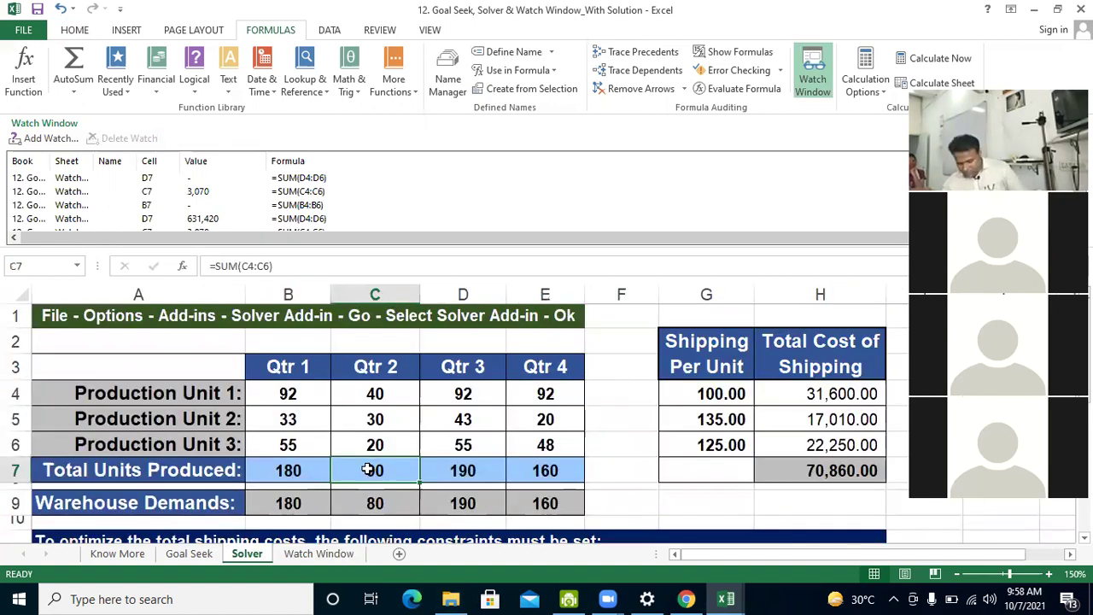
{"action": "type", "text": "8"}
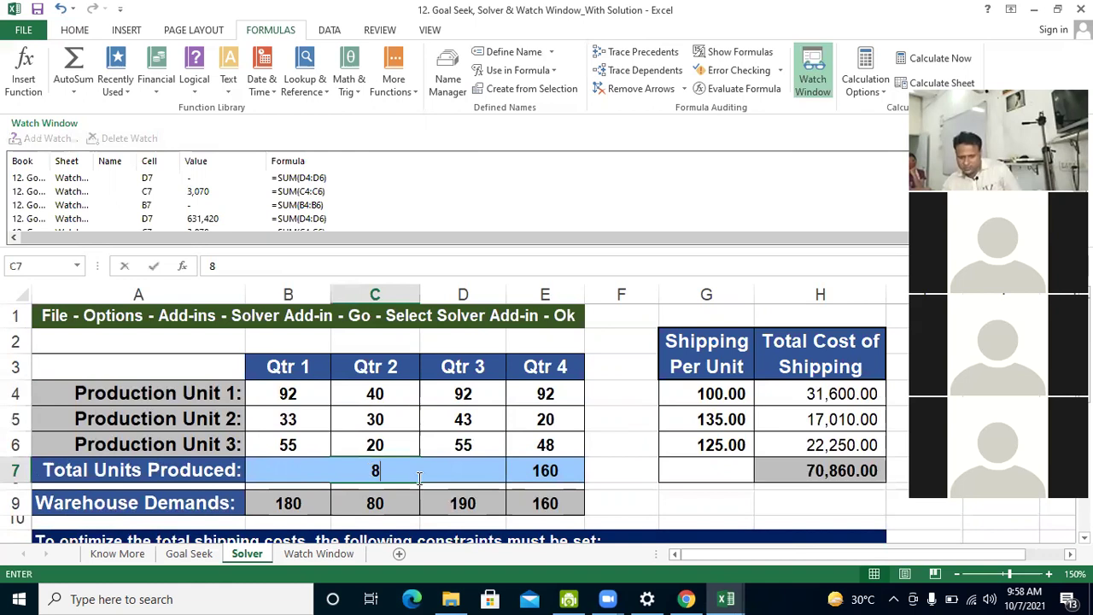
{"action": "type", "text": "09"}
{"action": "key", "text": "BackSpace"}
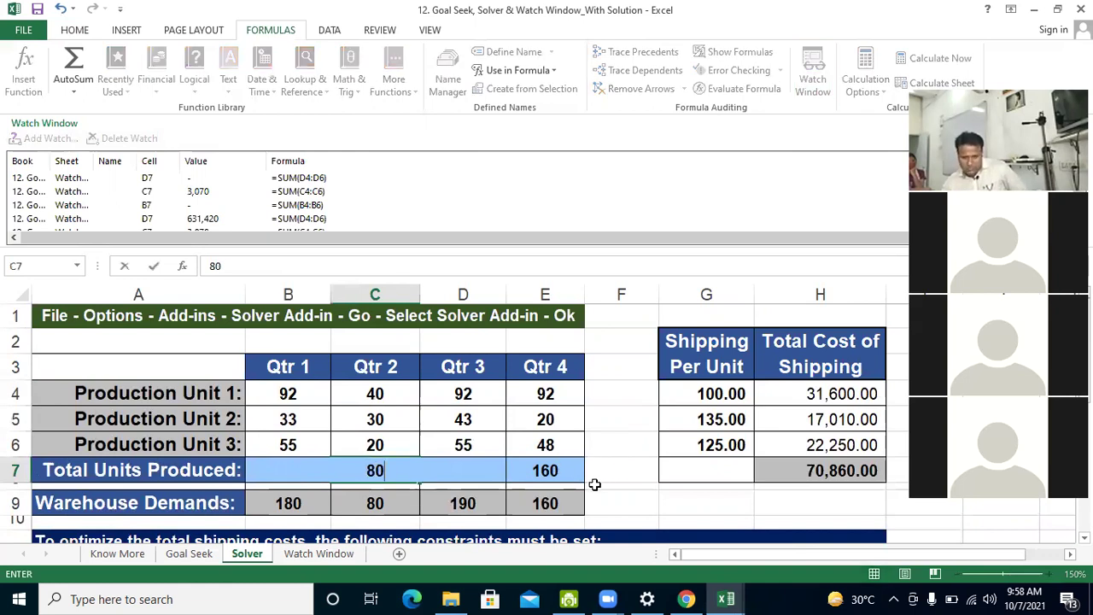
{"action": "key", "text": "ctrl+z"}
{"action": "key", "text": "BackSpace"}
{"action": "key", "text": "BackSpace"}
{"action": "key", "text": "BackSpace"}
{"action": "key", "text": "BackSpace"}
{"action": "key", "text": "BackSpace"}
{"action": "key", "text": "BackSpace"}
{"action": "key", "text": "BackSpace"}
{"action": "key", "text": "BackSpace"}
{"action": "key", "text": "BackSpace"}
{"action": "key", "text": "BackSpace"}
{"action": "left_click", "coordinate": [407, 425]}
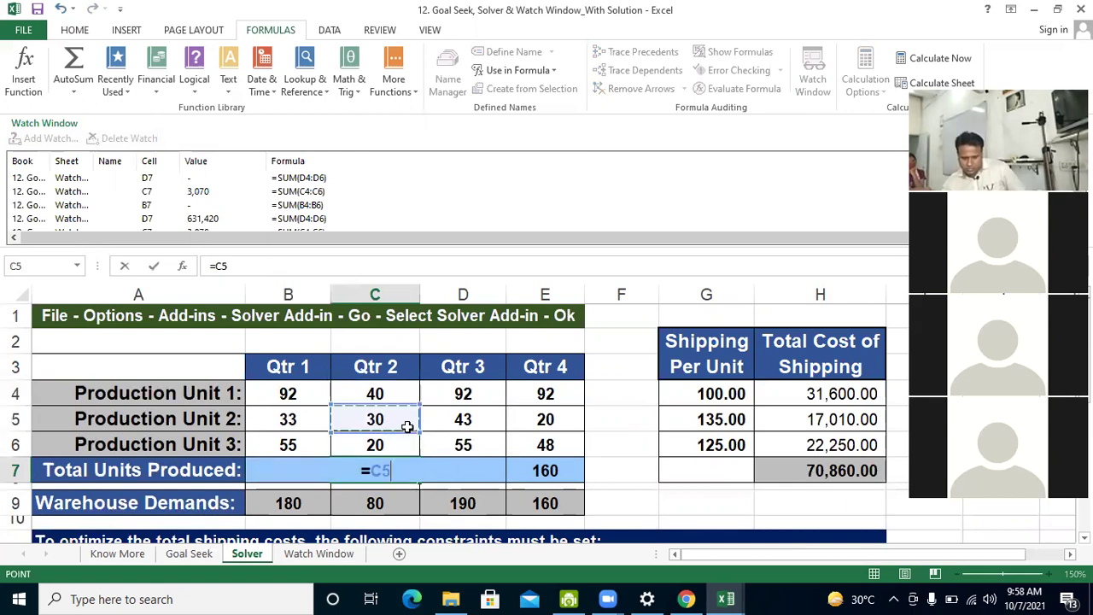
{"action": "key", "text": "Escape"}
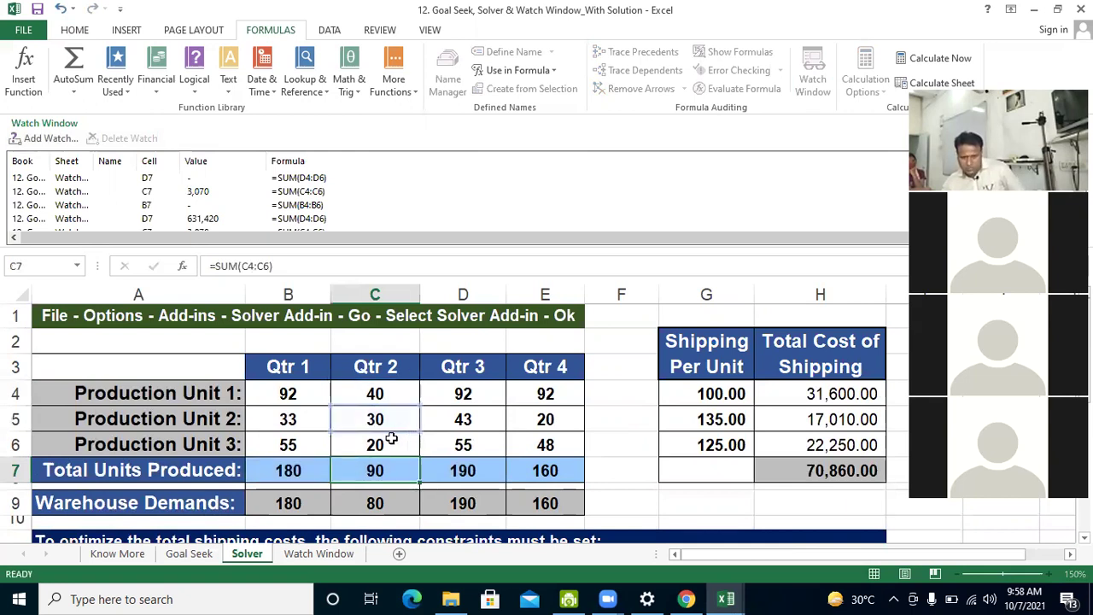
Set Production Unit 3's Qtr 2 production in C6 of the Solver sheet to 40
{"action": "left_click", "coordinate": [391, 438]}
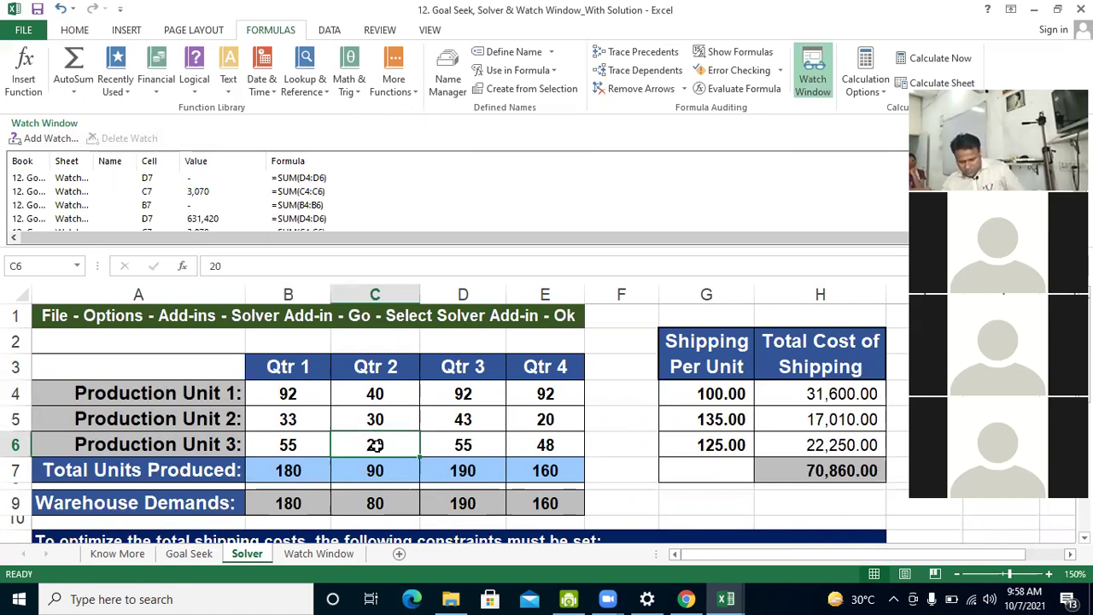
{"action": "type", "text": "40"}
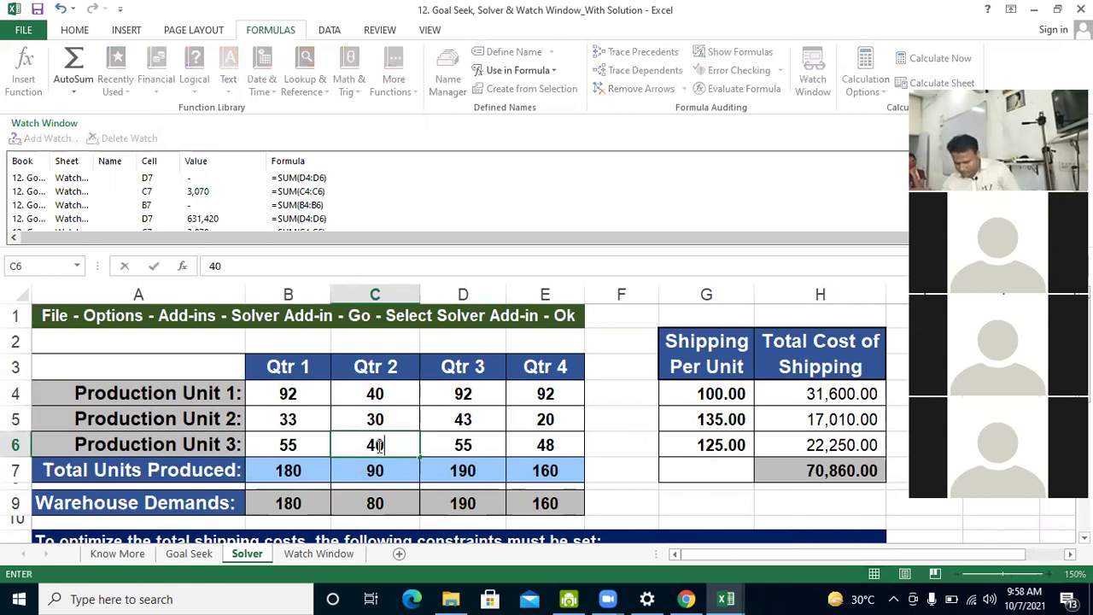
{"action": "key", "text": "Return"}
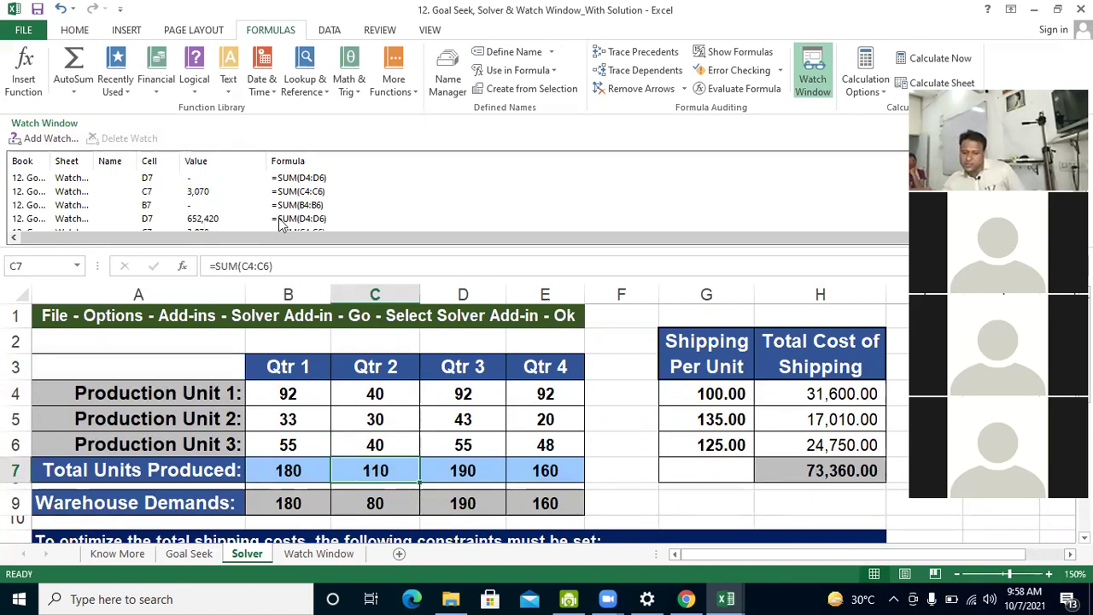
Check the updated totals on the Watch Window sheet and close the Watch Window tool
{"action": "key", "text": "ctrl+Page_Down"}
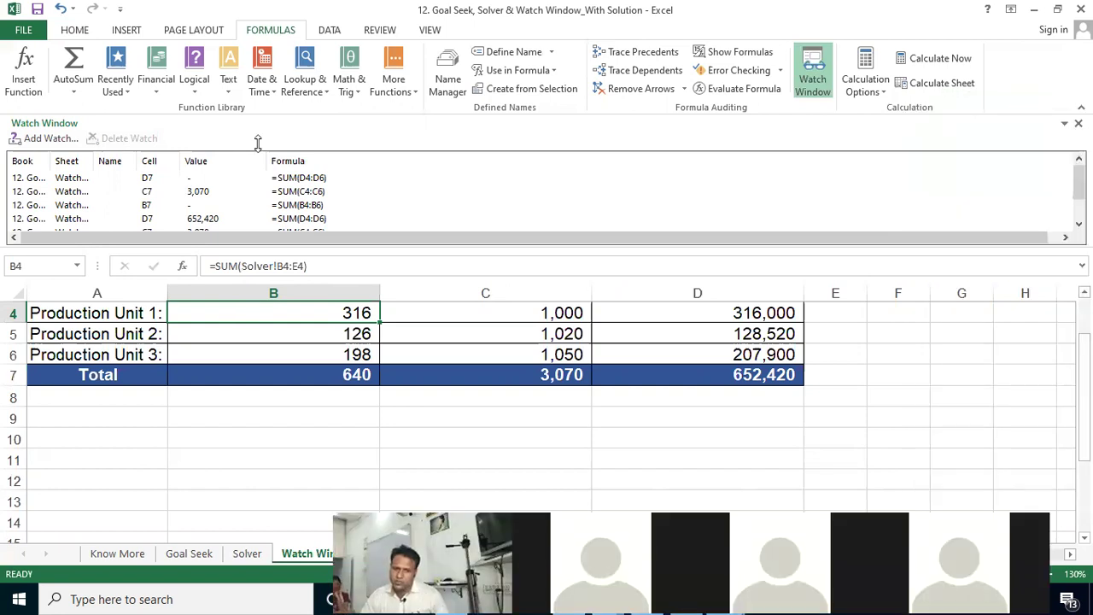
{"action": "key", "text": "alt+m"}
{"action": "key", "text": "w"}
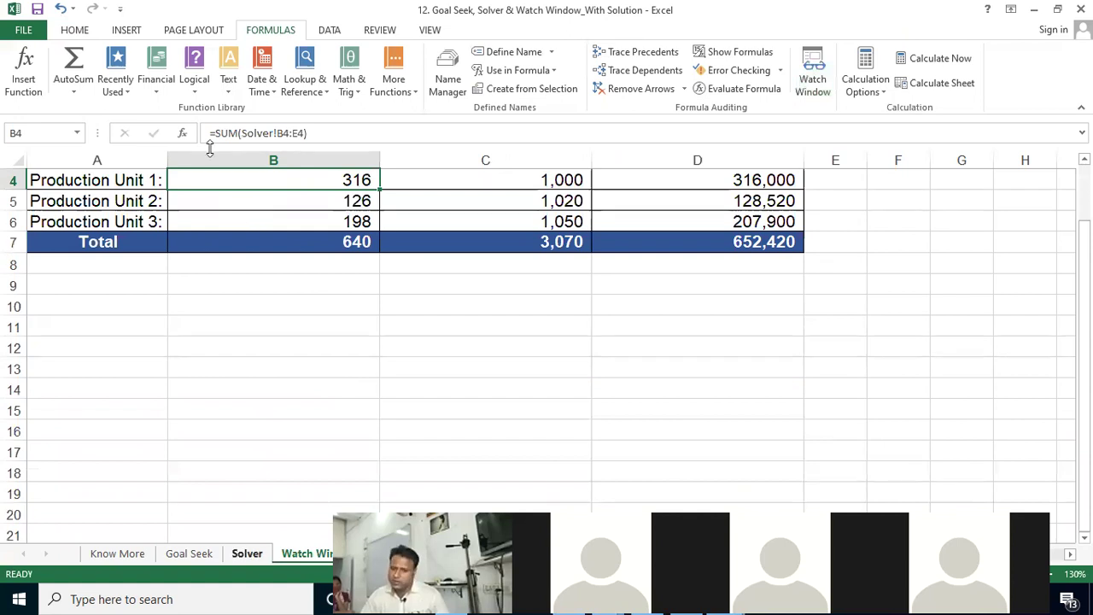
{"action": "scroll", "coordinate": [678, 365], "scroll_direction": "up", "scroll_amount": 1}
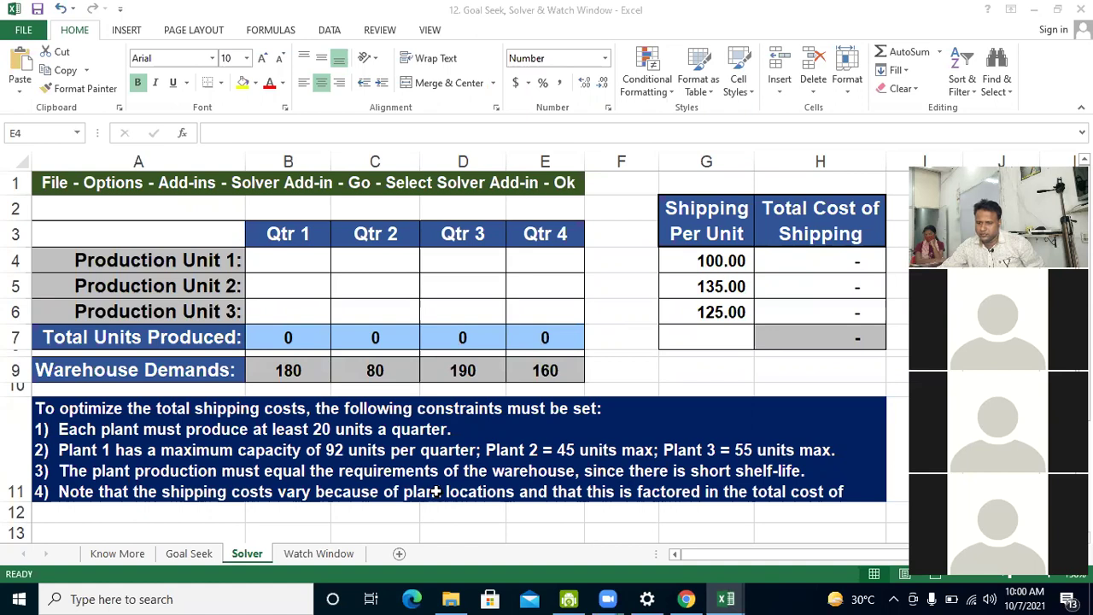
Switch to the course page in Chrome and expand Section 14: Excel-Some Important Shortcuts
{"action": "key", "text": "alt+Tab"}
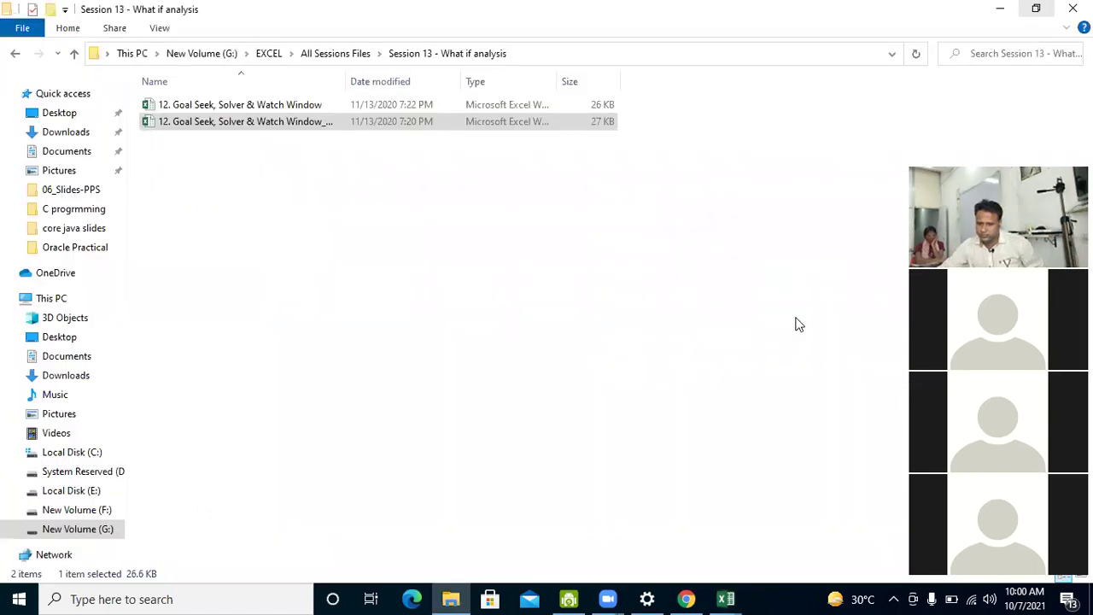
{"action": "left_click", "coordinate": [680, 595]}
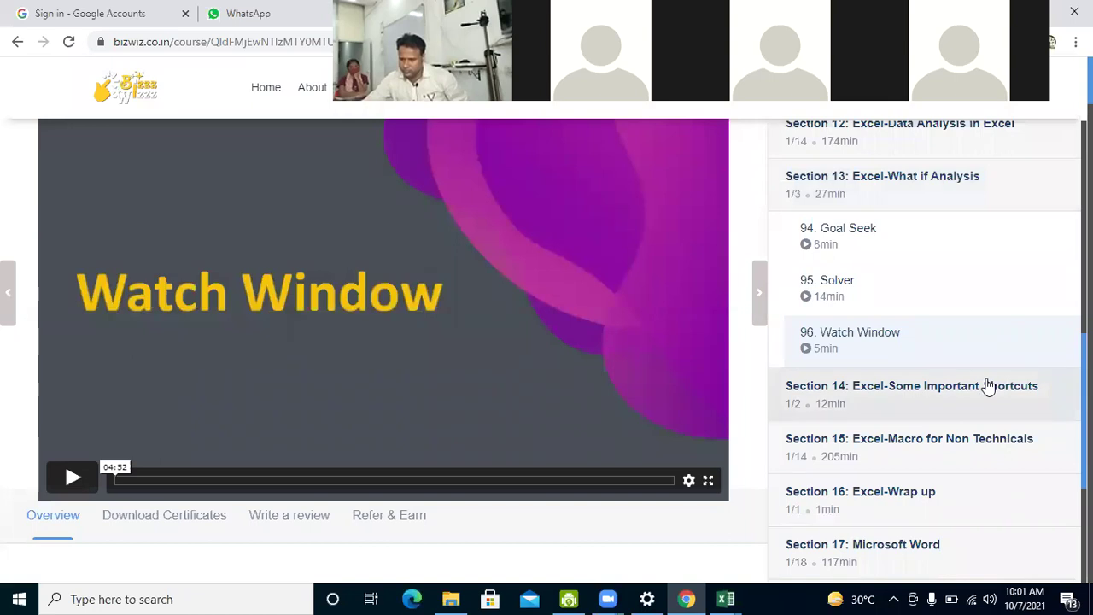
{"action": "left_click", "coordinate": [988, 386]}
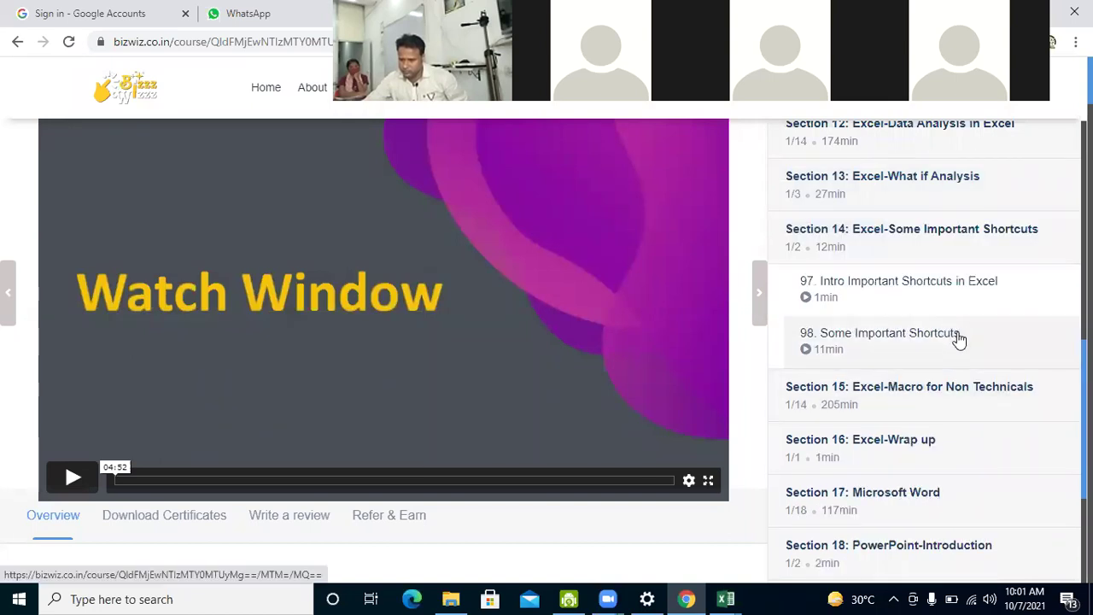
{"action": "scroll", "coordinate": [960, 335], "scroll_direction": "down", "scroll_amount": 1}
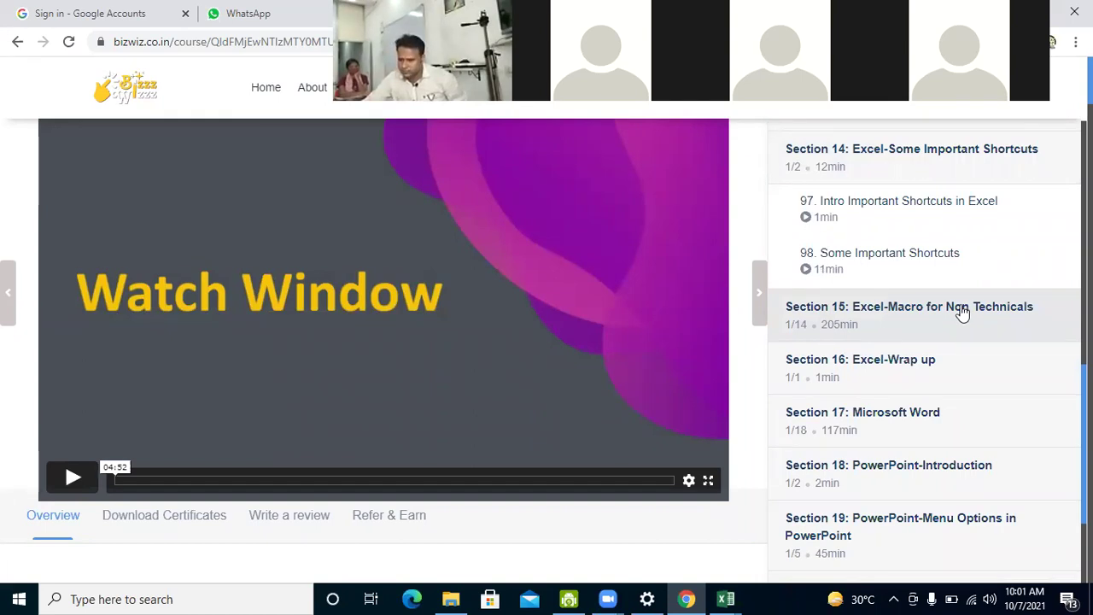
Expand Section 15: Excel-Macro for Non Technicals and examine its lesson list and the sections that follow
{"action": "left_click", "coordinate": [962, 313]}
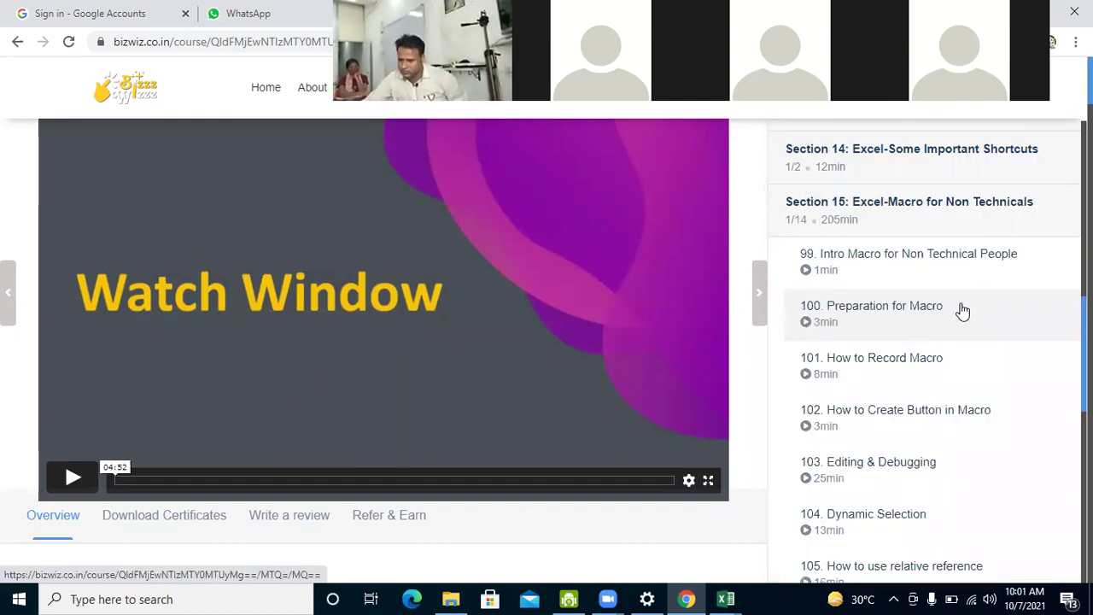
{"action": "scroll", "coordinate": [963, 311], "scroll_direction": "down", "scroll_amount": 1}
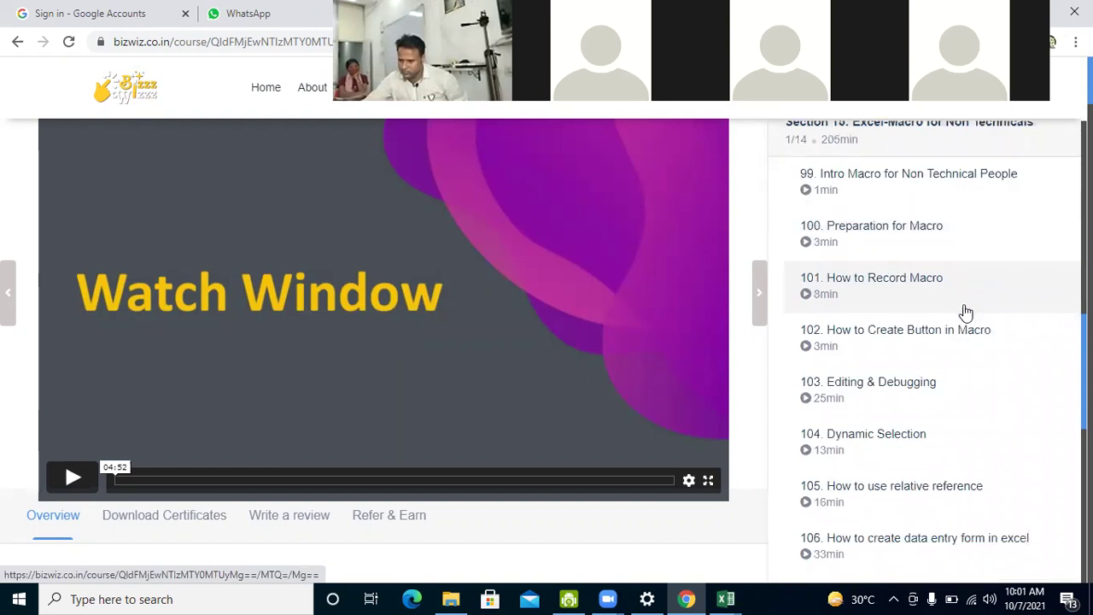
{"action": "scroll", "coordinate": [966, 313], "scroll_direction": "down", "scroll_amount": 1}
{"action": "scroll", "coordinate": [966, 313], "scroll_direction": "down", "scroll_amount": 1}
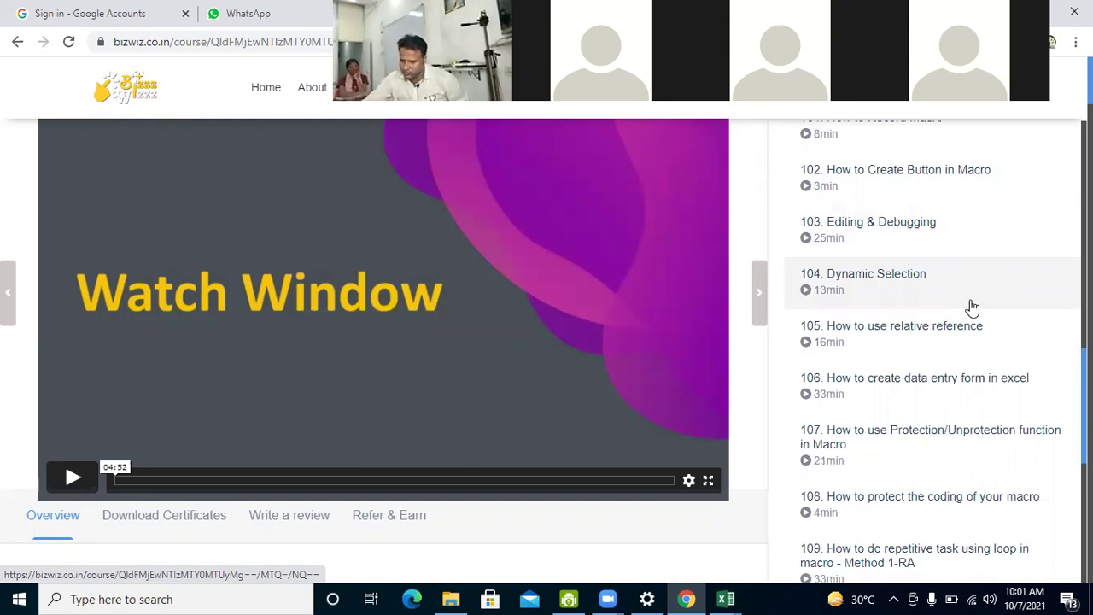
{"action": "scroll", "coordinate": [969, 308], "scroll_direction": "down", "scroll_amount": 2}
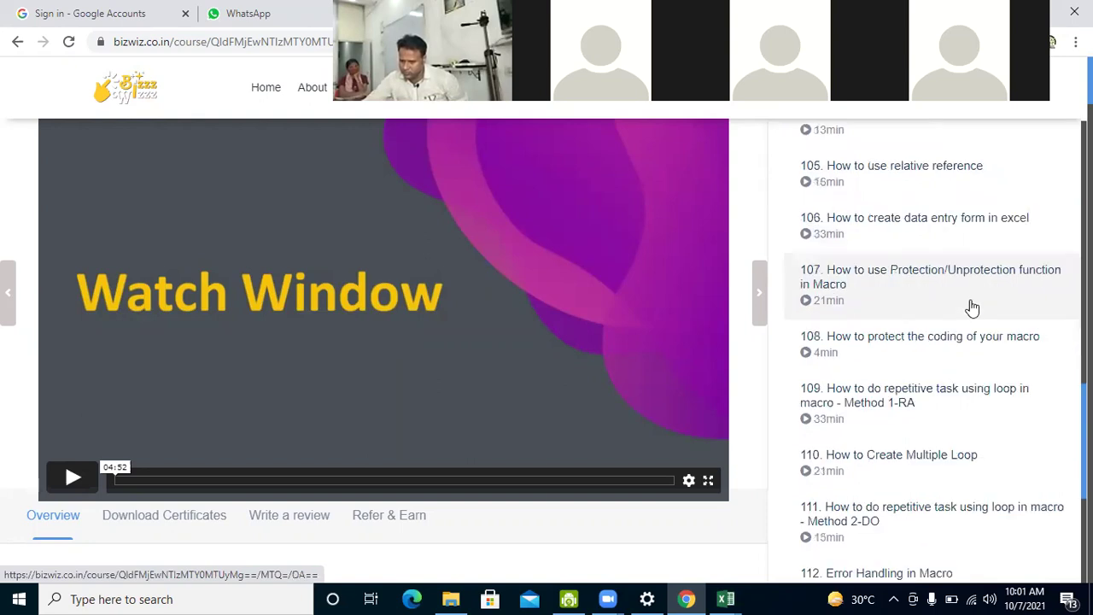
{"action": "scroll", "coordinate": [974, 308], "scroll_direction": "down", "scroll_amount": 3}
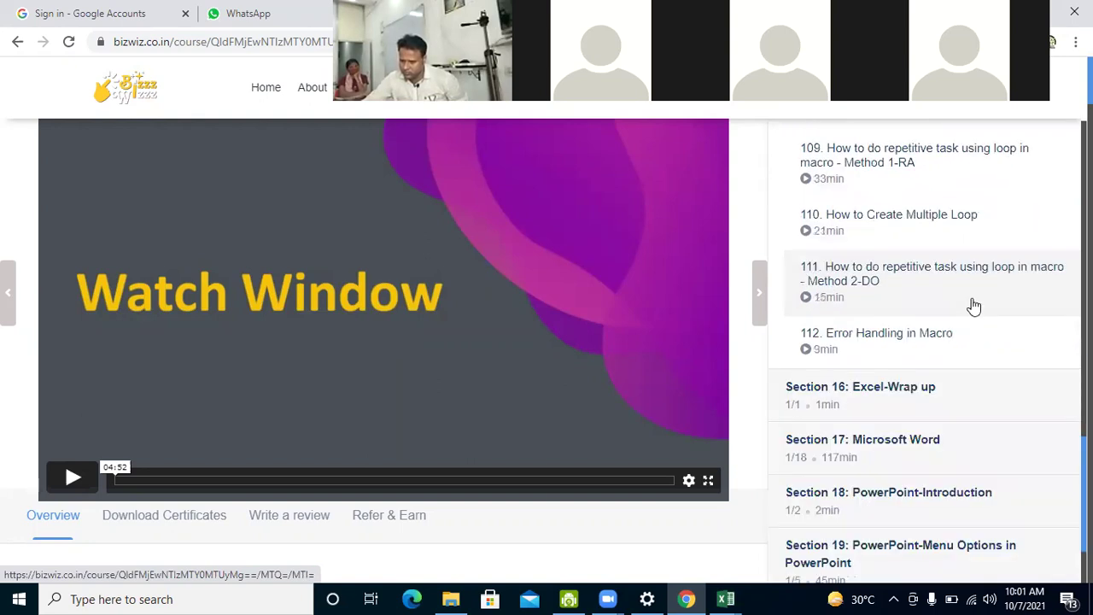
{"action": "scroll", "coordinate": [973, 306], "scroll_direction": "up", "scroll_amount": 4}
{"action": "scroll", "coordinate": [973, 306], "scroll_direction": "up", "scroll_amount": 2}
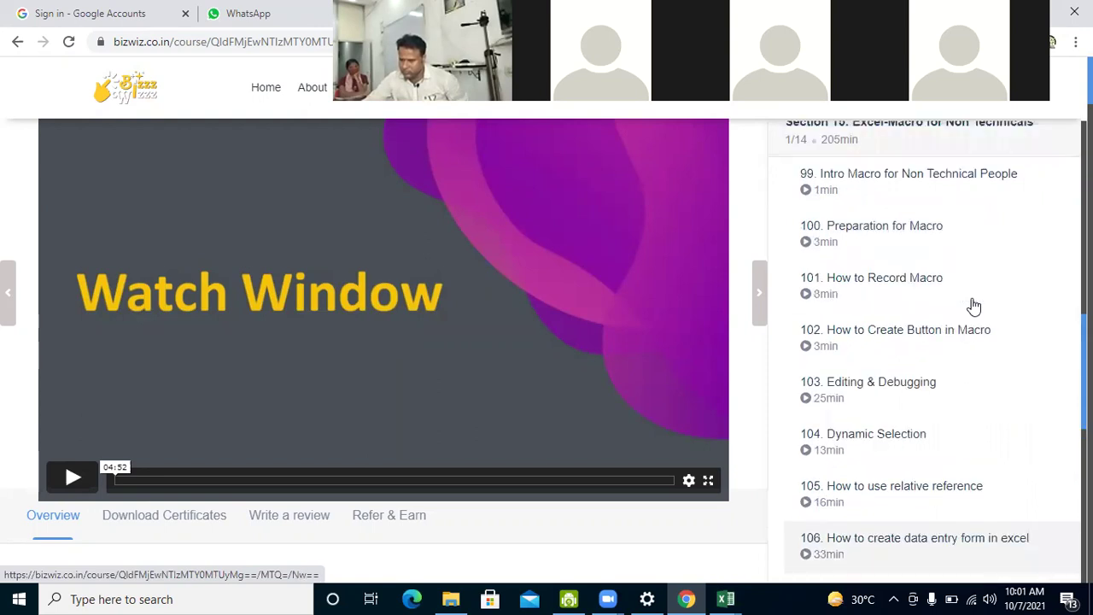
{"action": "scroll", "coordinate": [973, 305], "scroll_direction": "up", "scroll_amount": 3}
{"action": "scroll", "coordinate": [974, 308], "scroll_direction": "down", "scroll_amount": 2}
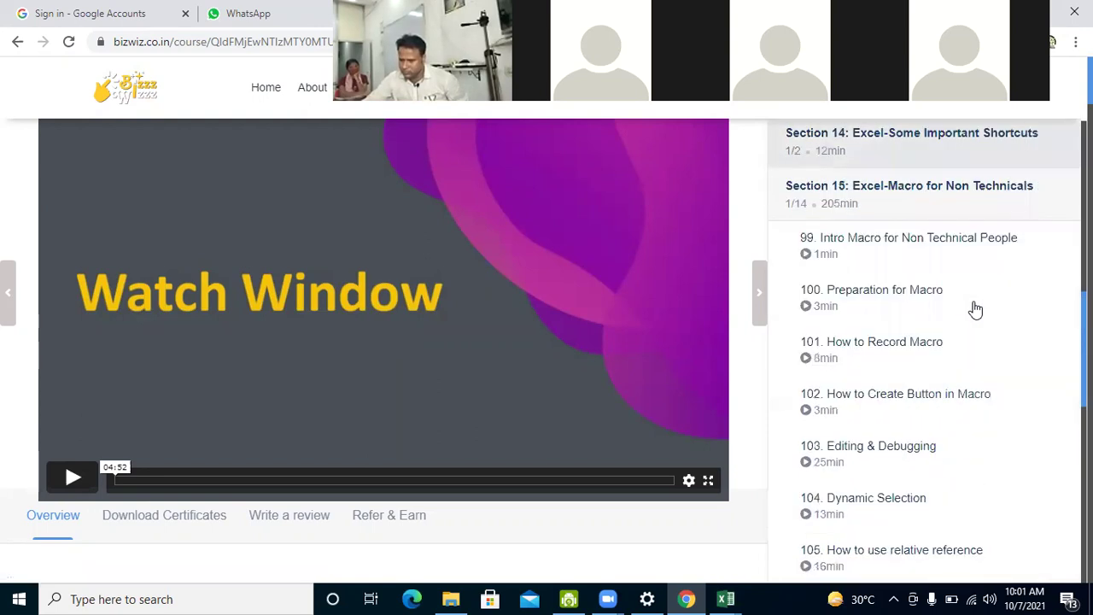
{"action": "scroll", "coordinate": [975, 309], "scroll_direction": "down", "scroll_amount": 5}
{"action": "scroll", "coordinate": [975, 309], "scroll_direction": "down", "scroll_amount": 2}
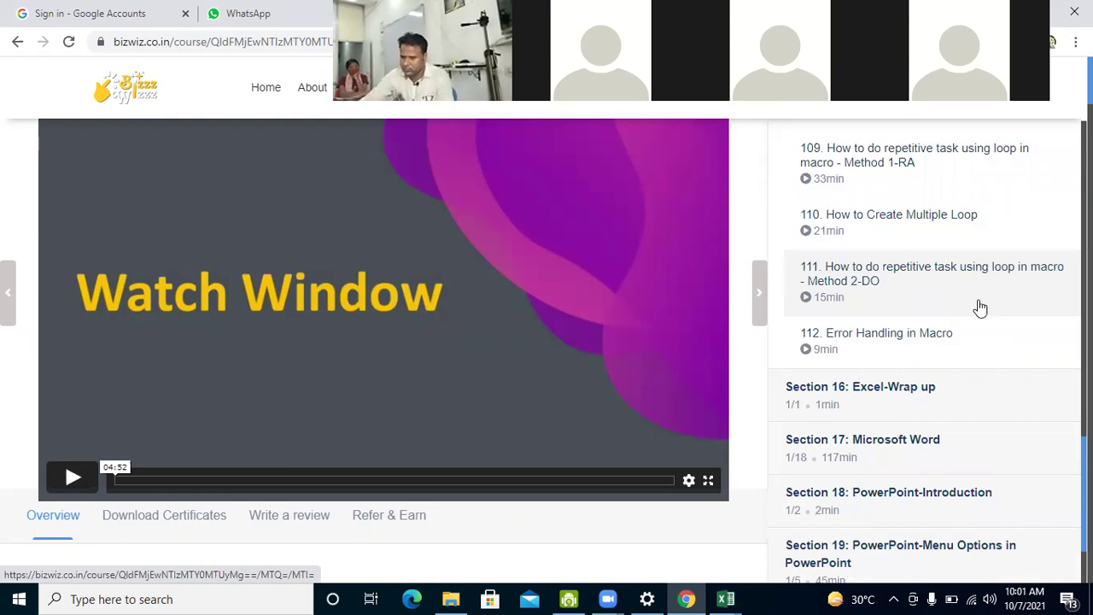
{"action": "scroll", "coordinate": [980, 306], "scroll_direction": "down", "scroll_amount": 2}
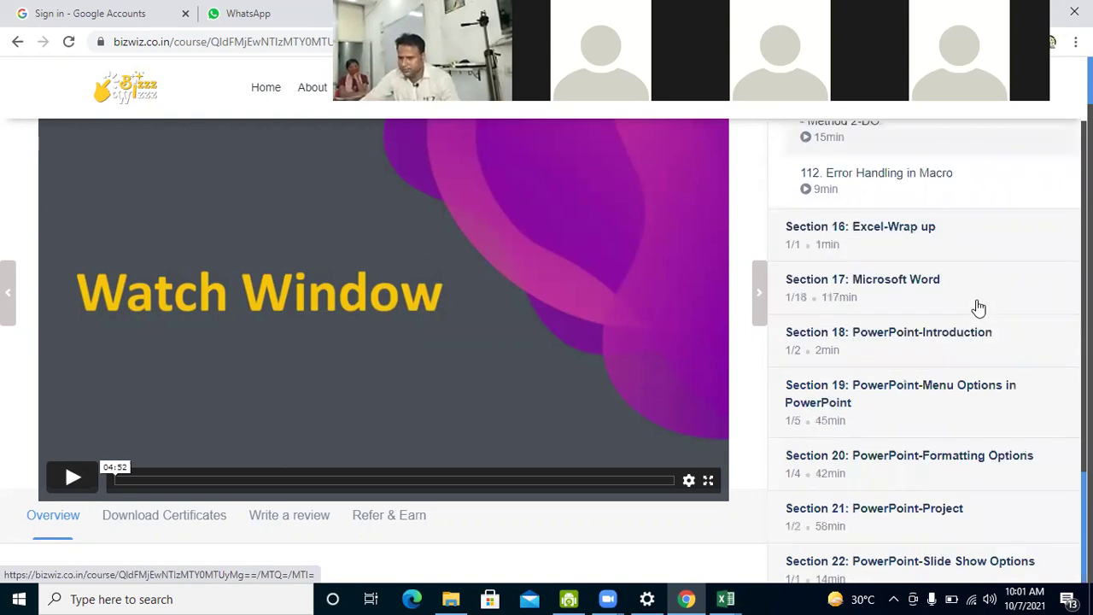
{"action": "scroll", "coordinate": [979, 307], "scroll_direction": "up", "scroll_amount": 7}
{"action": "scroll", "coordinate": [978, 307], "scroll_direction": "up", "scroll_amount": 4}
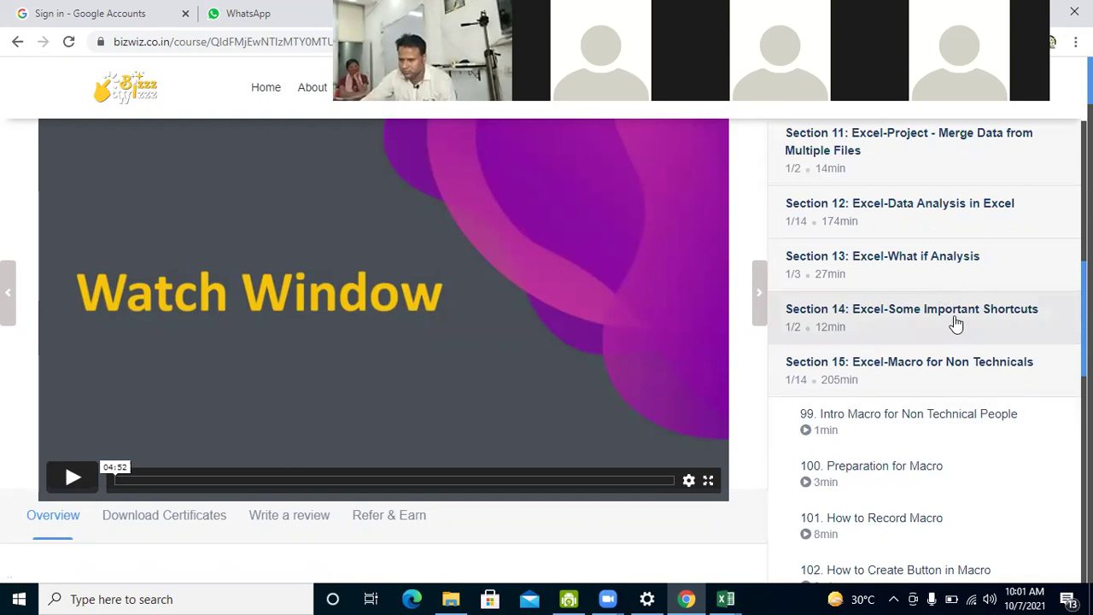
Expand Section 14 again to reach the important shortcuts lesson and pause its video
{"action": "left_click", "coordinate": [956, 323]}
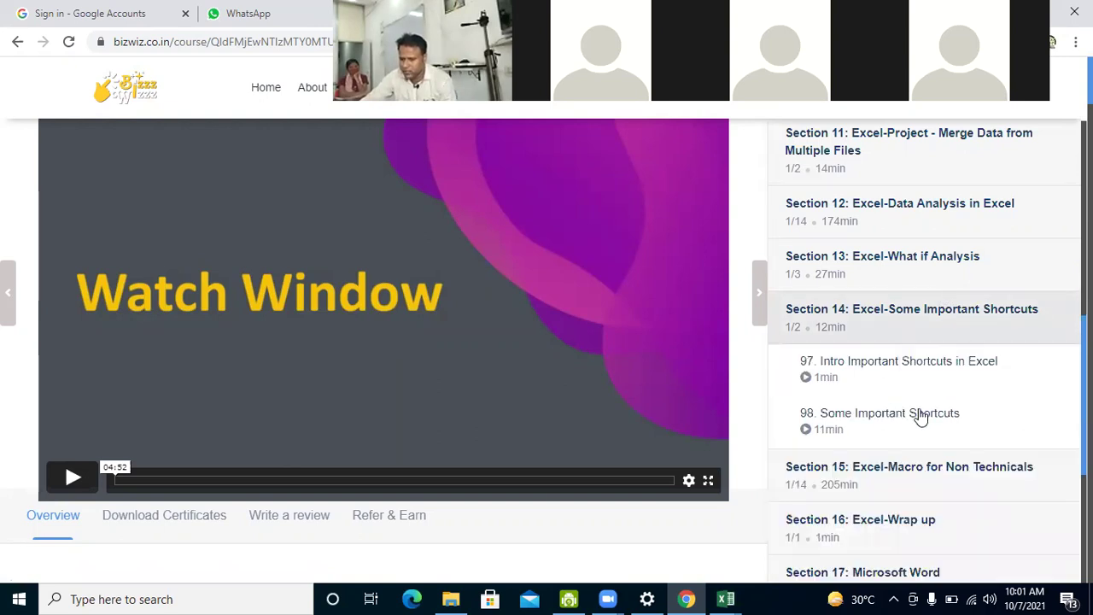
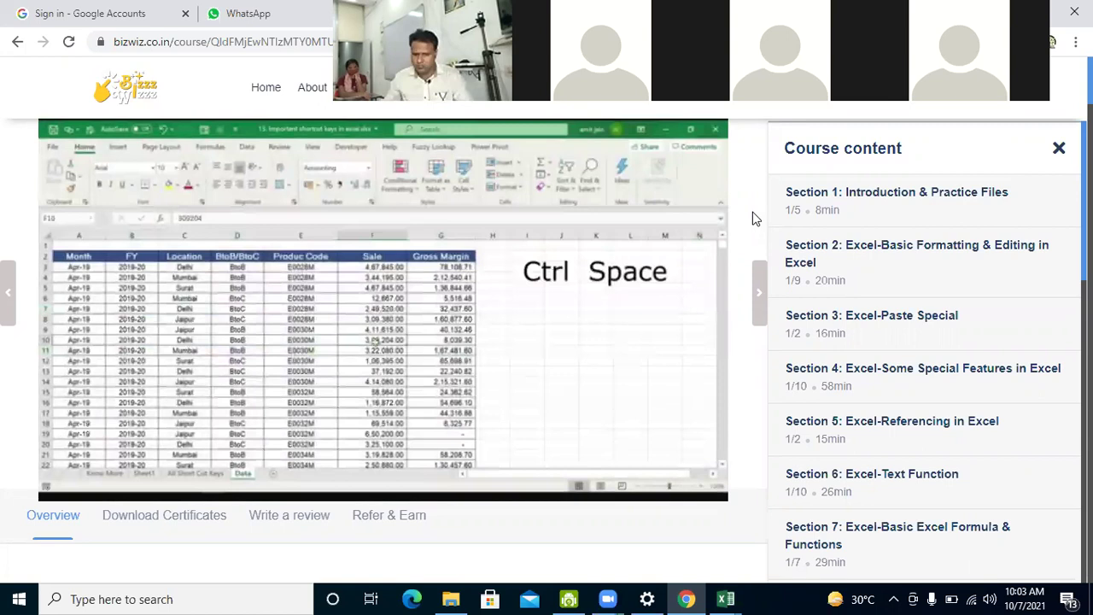
{"action": "left_click", "coordinate": [71, 480]}
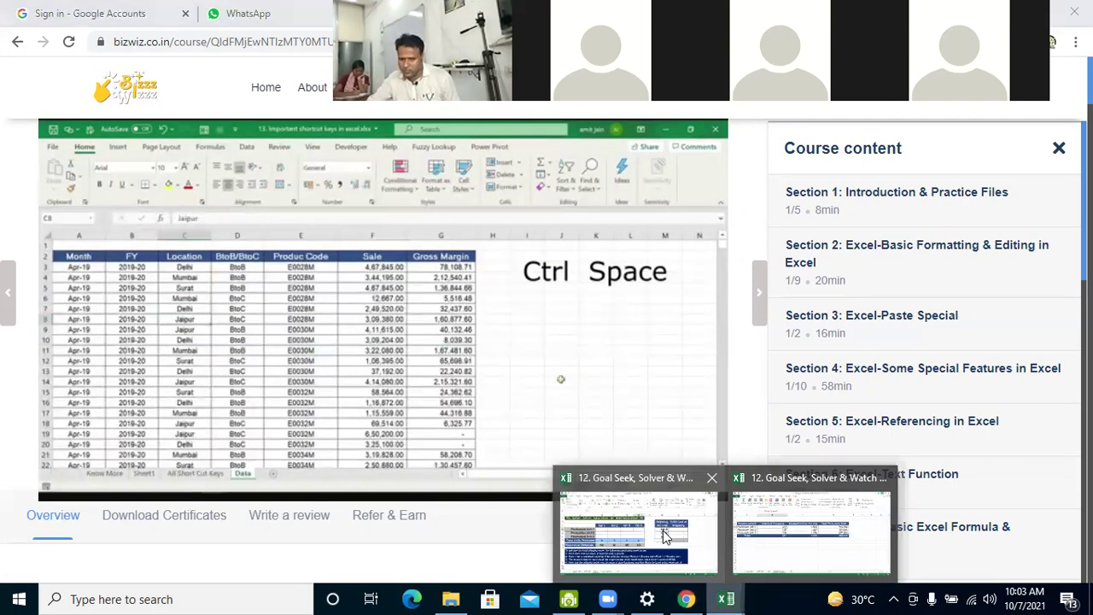
Switch to the Goal Seek, Solver & Watch Window practice workbook in Excel and show its Goal Seek sheet
{"action": "left_click", "coordinate": [665, 536]}
{"action": "left_click", "coordinate": [188, 553]}
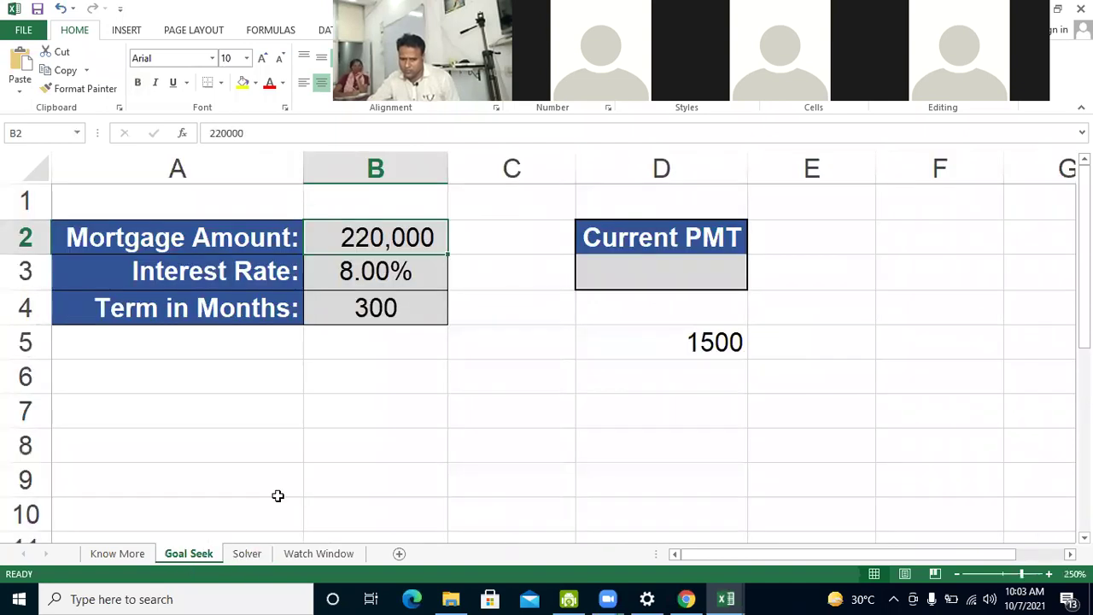
Show the Solver sheet, select its whole data range starting from cell B7, and clear the selection
{"action": "key", "text": "ctrl+Page_Down"}
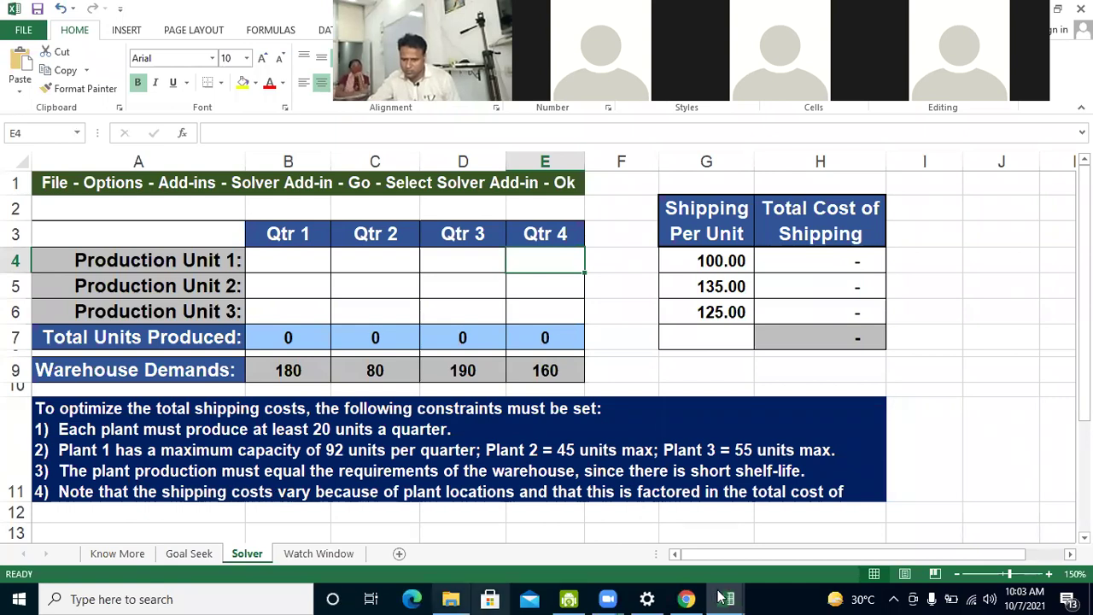
{"action": "left_click", "coordinate": [268, 341]}
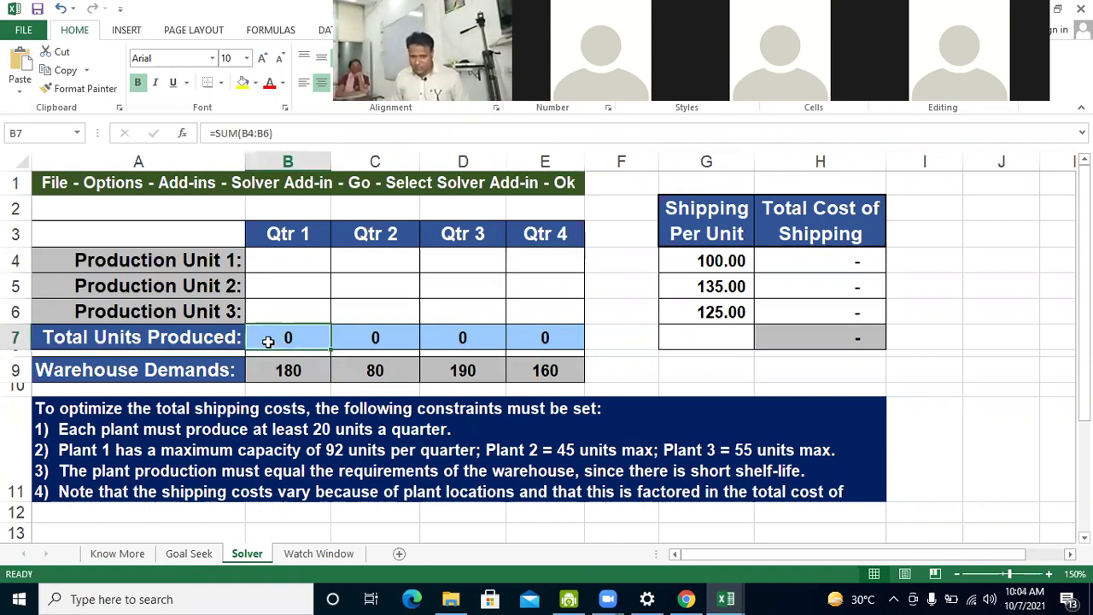
{"action": "key", "text": "ctrl+a"}
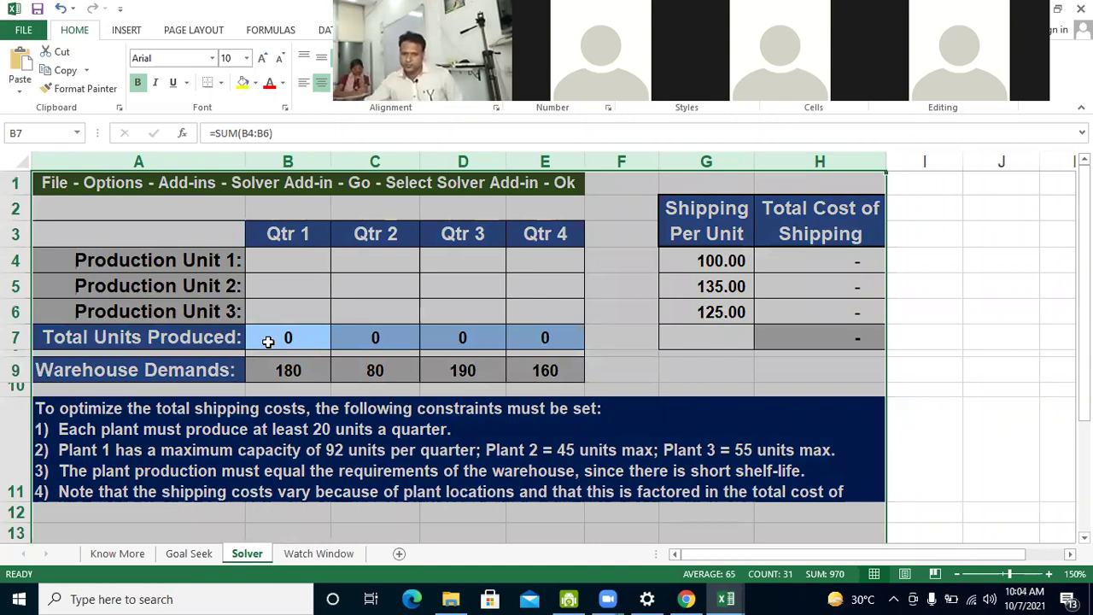
{"action": "left_click", "coordinate": [995, 290]}
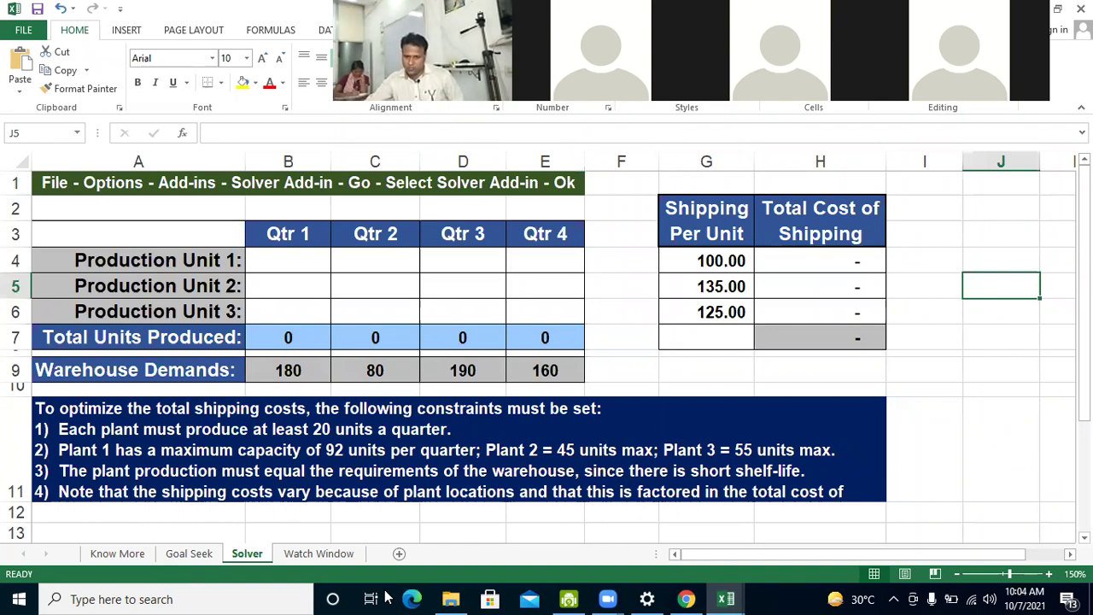
Switch to the course page in Chrome and play the shortcuts video up to its entire-row selection example
{"action": "left_click", "coordinate": [683, 598]}
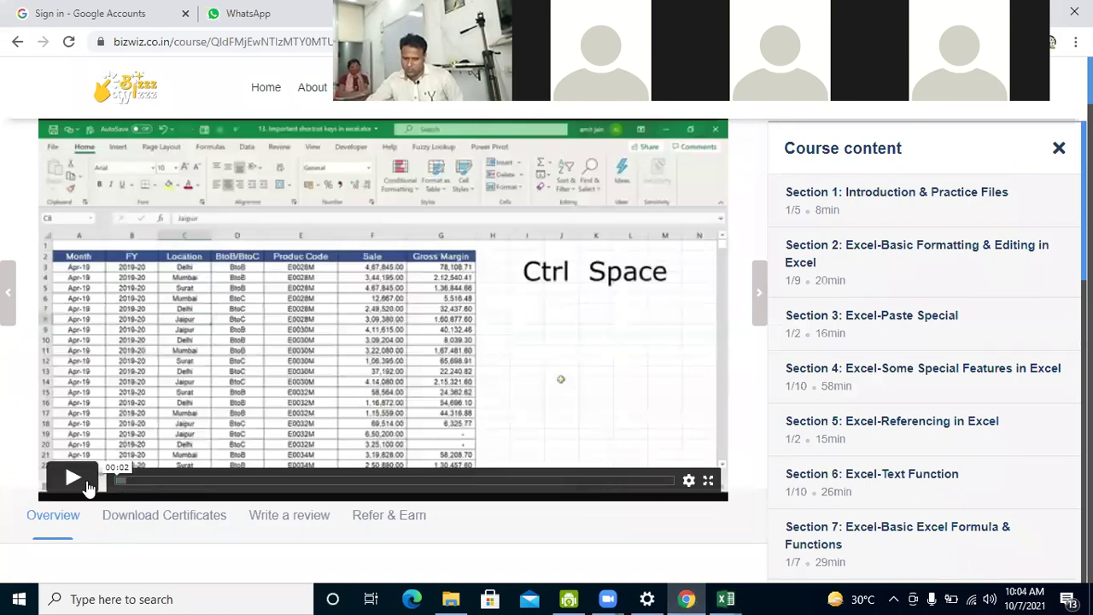
{"action": "left_click", "coordinate": [72, 480]}
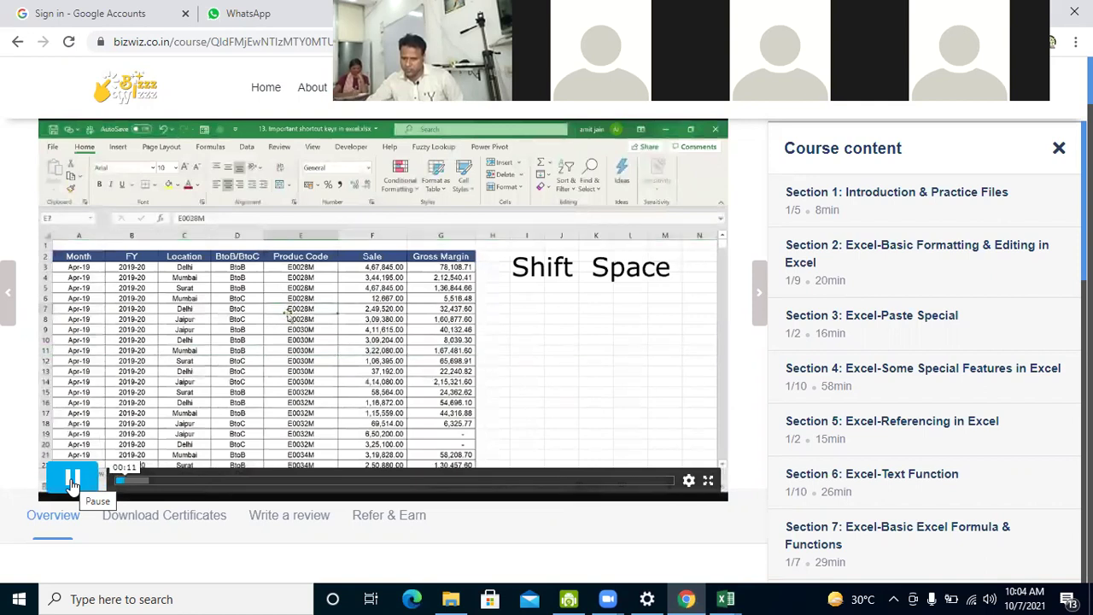
{"action": "left_click", "coordinate": [72, 480]}
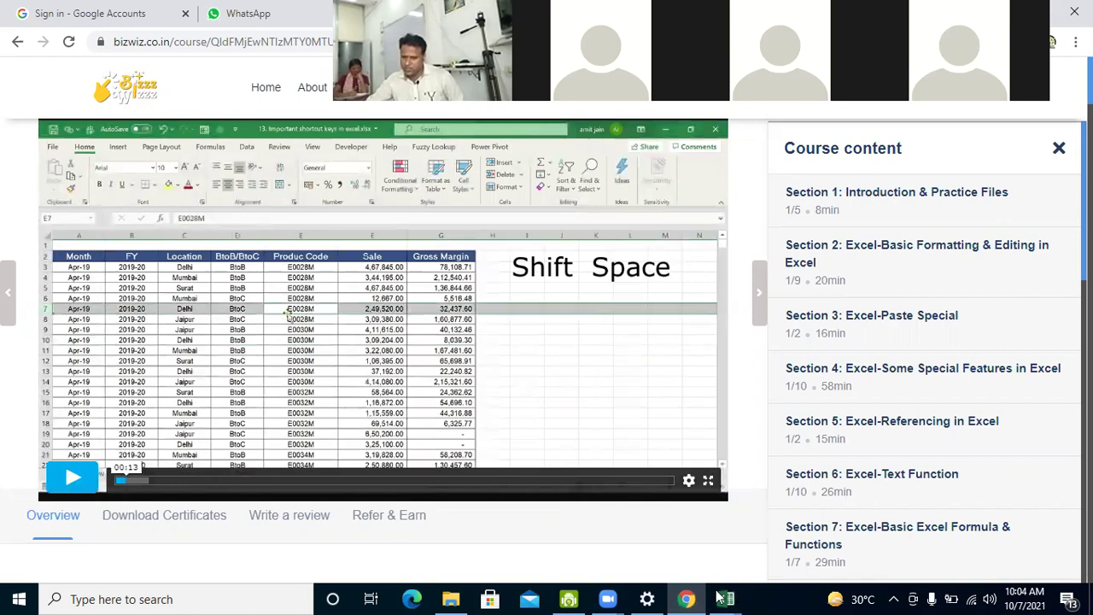
Switch to the Solver sheet in Excel and select the entire row 6 from cell B6
{"action": "left_click", "coordinate": [726, 599]}
{"action": "left_click", "coordinate": [290, 313]}
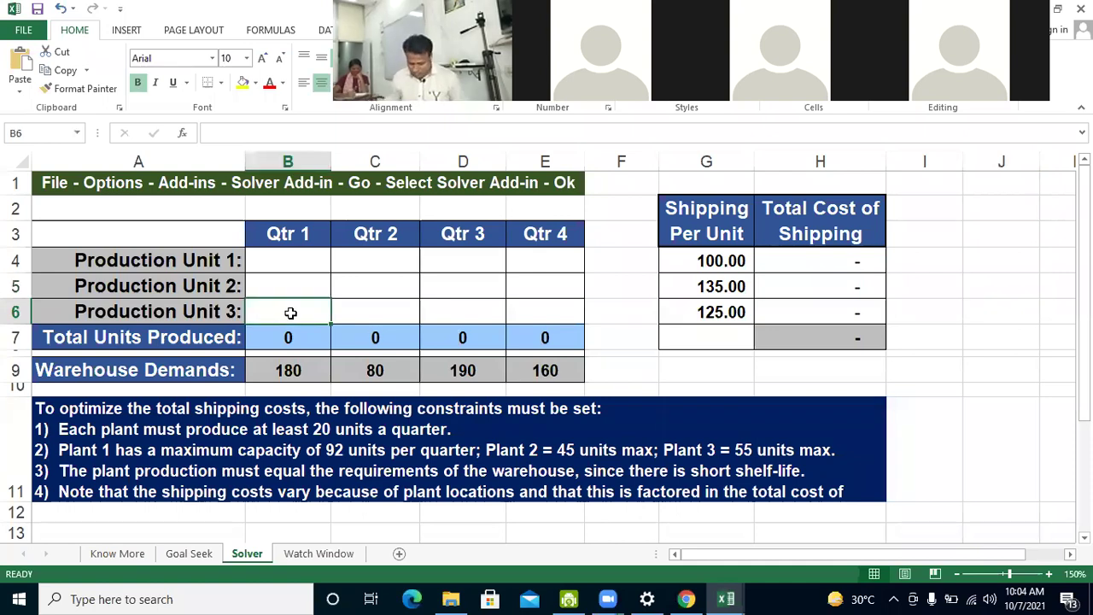
{"action": "key", "text": "shift+space"}
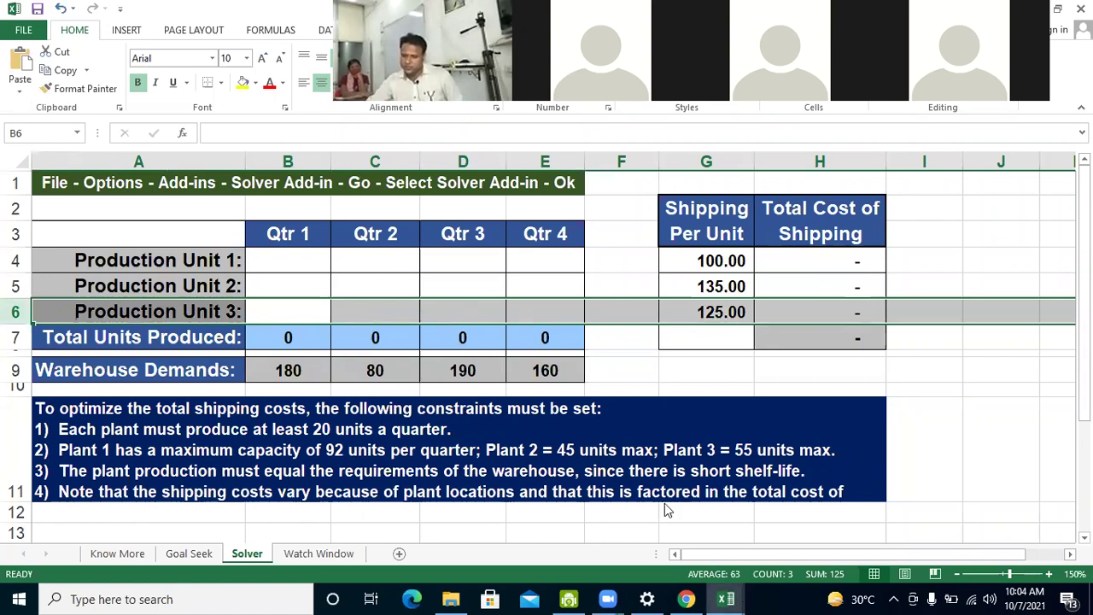
Switch back to the course page in Chrome and play the shortcuts video through its entire-column selection example
{"action": "left_click", "coordinate": [726, 598]}
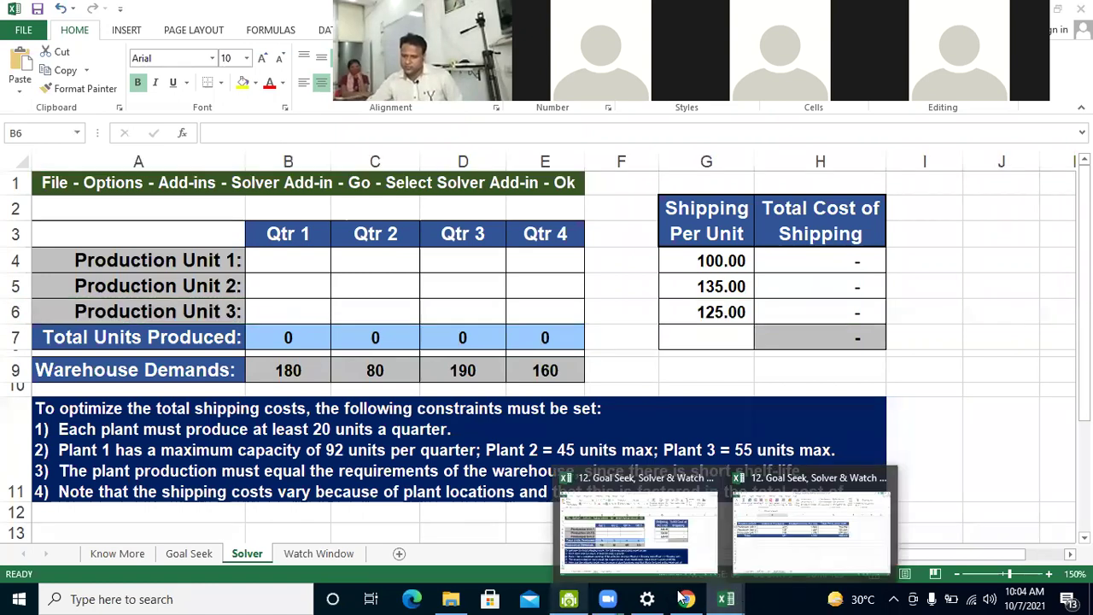
{"action": "left_click", "coordinate": [72, 487]}
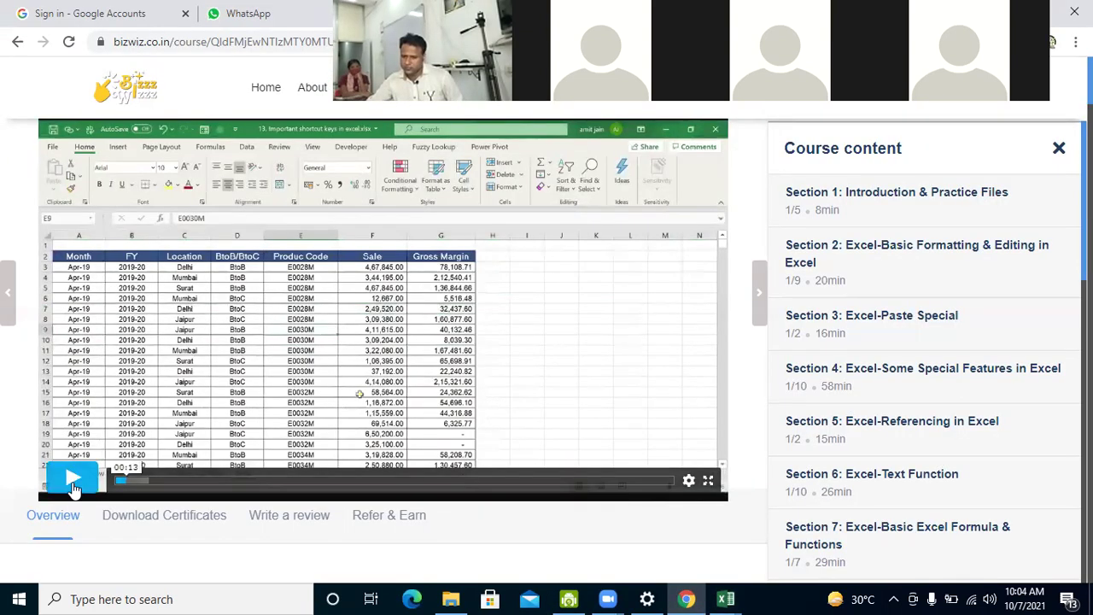
{"action": "left_click", "coordinate": [73, 482]}
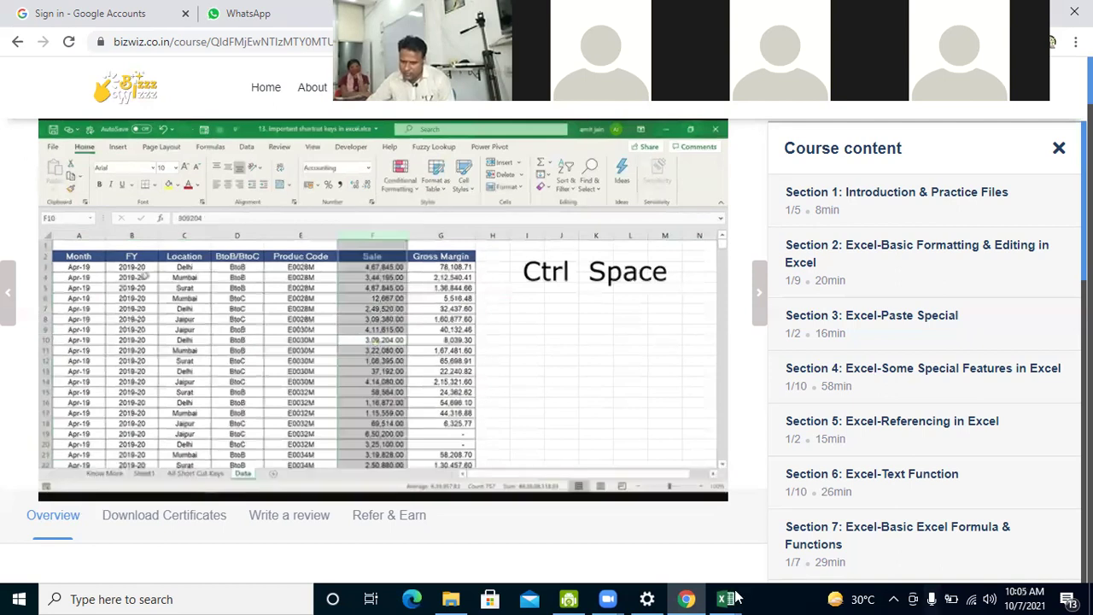
Switch to the Solver sheet in Excel and select the surrounding data range from cell D5 and again from D2
{"action": "mouse_move", "coordinate": [706, 579]}
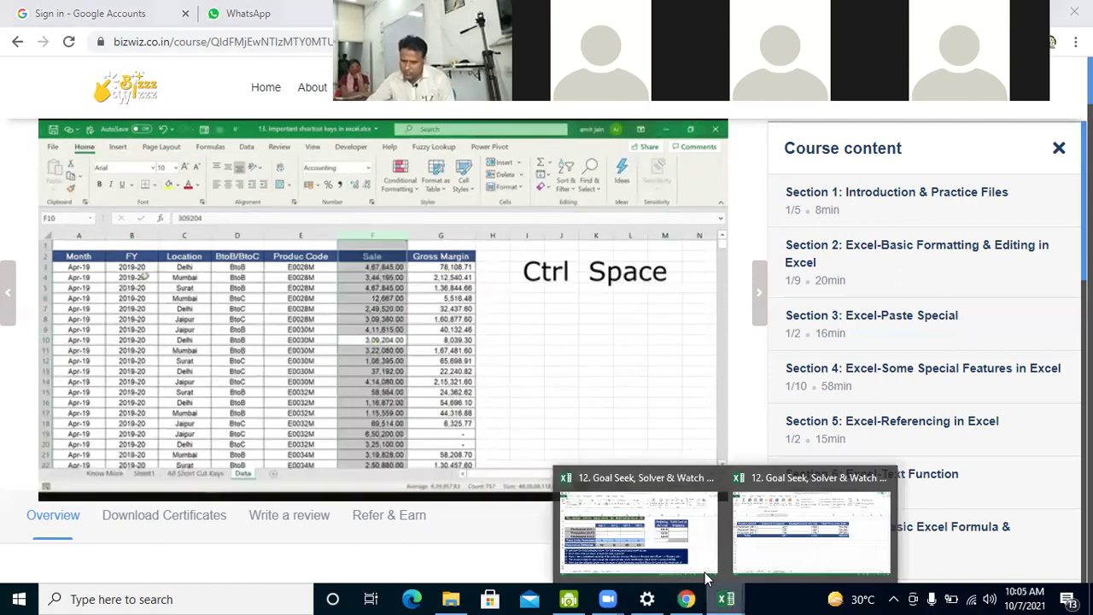
{"action": "left_click", "coordinate": [707, 579]}
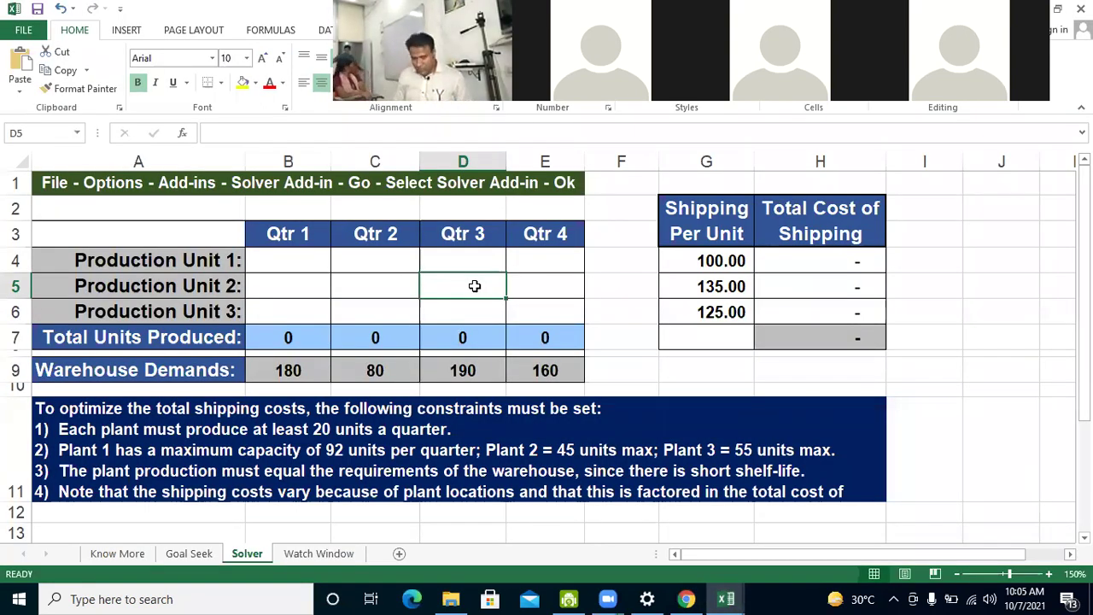
{"action": "key", "text": "ctrl+a"}
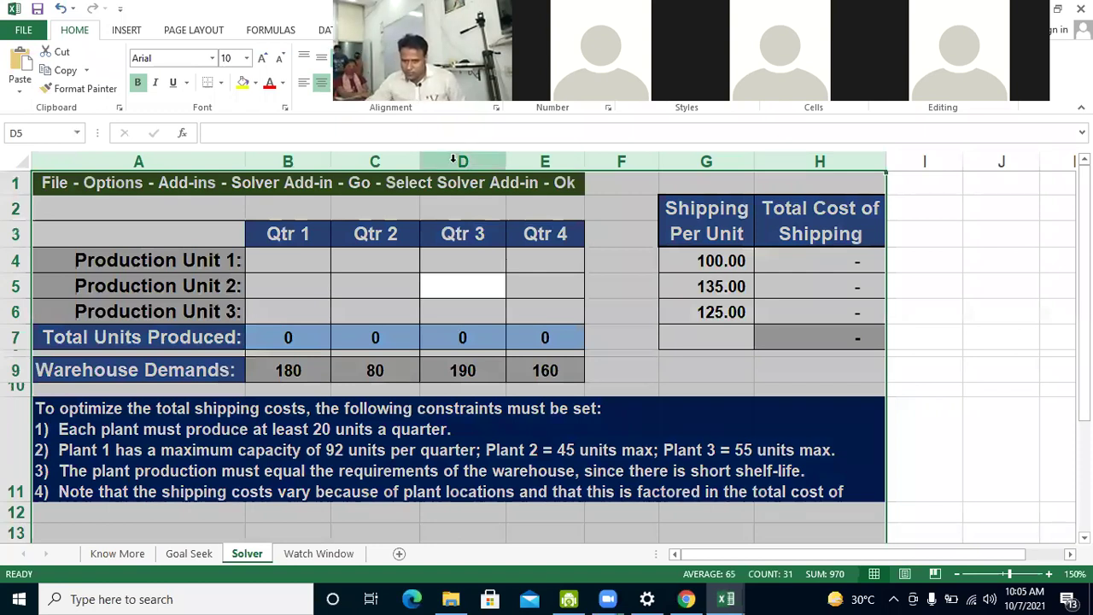
{"action": "left_click", "coordinate": [442, 207]}
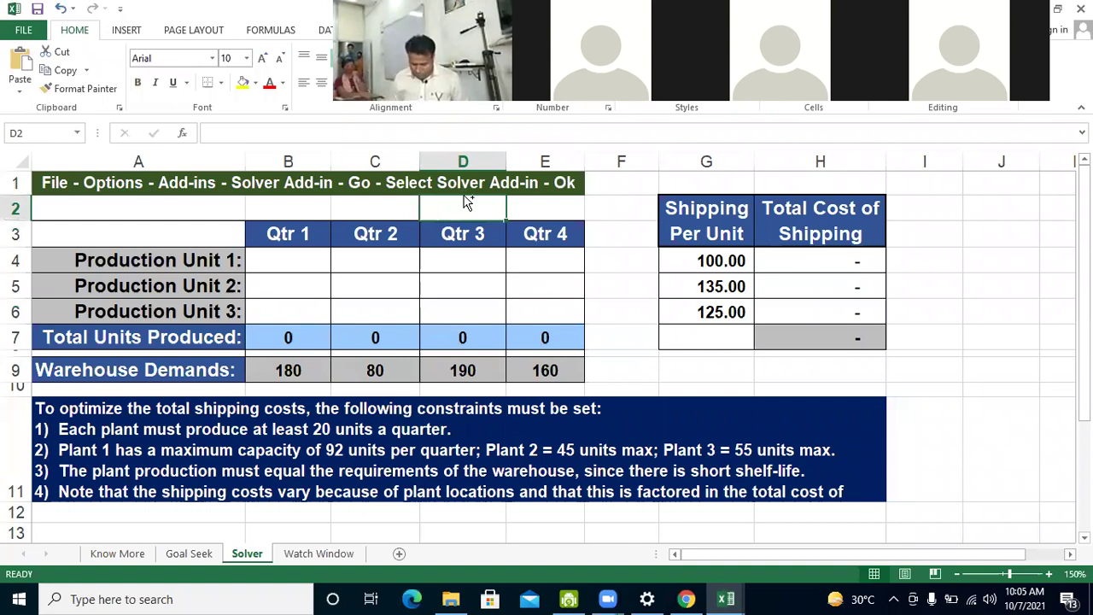
{"action": "key", "text": "ctrl+a"}
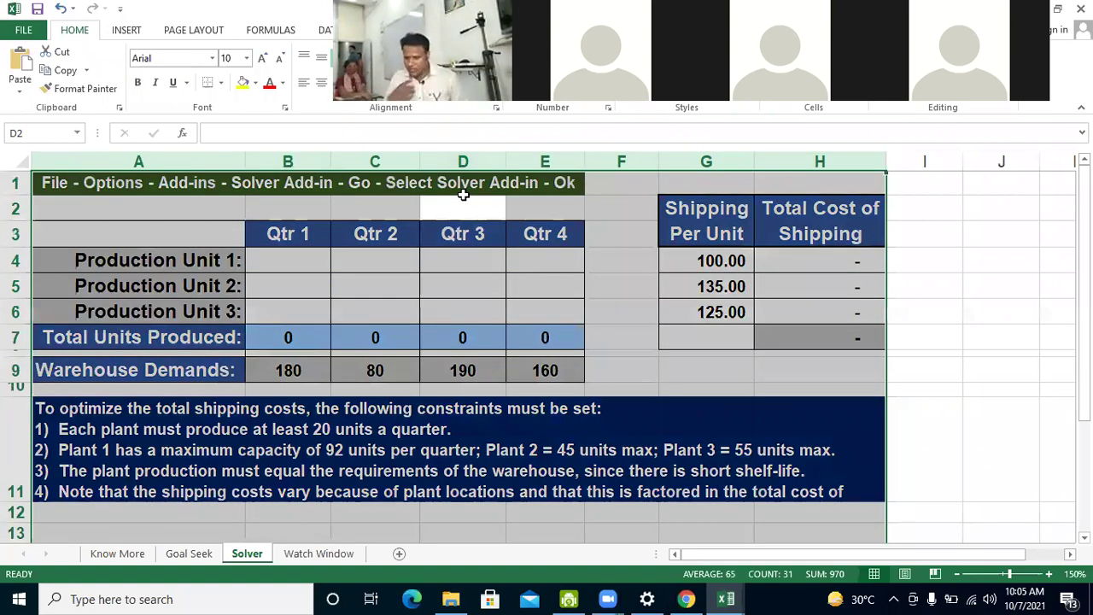
Switch to the course page in Chrome and play the shortcuts video up to its row insertion example
{"action": "left_click", "coordinate": [686, 598]}
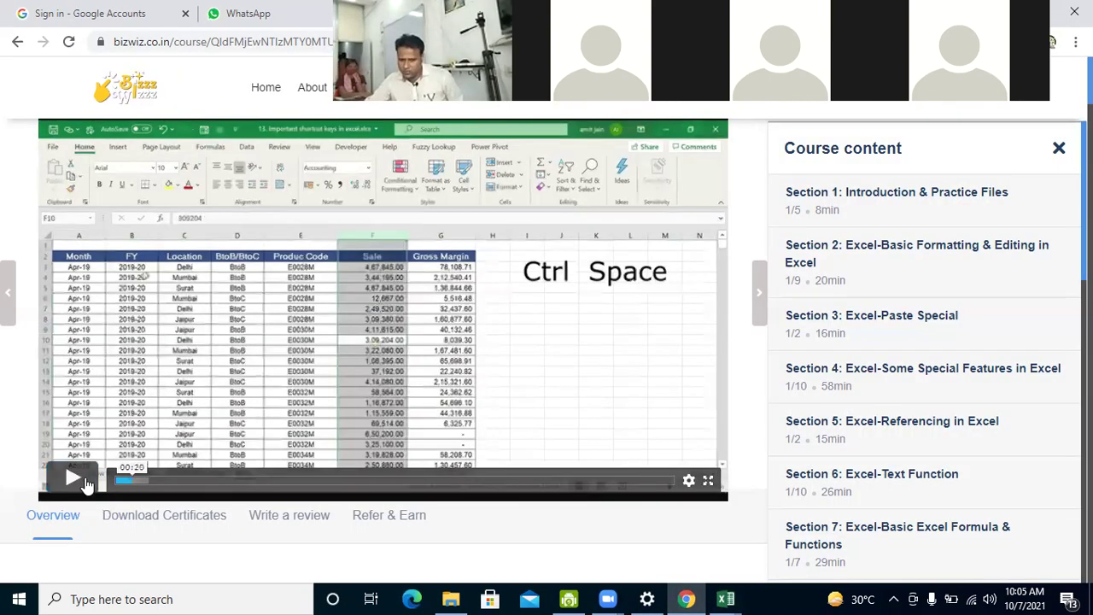
{"action": "left_click", "coordinate": [74, 479]}
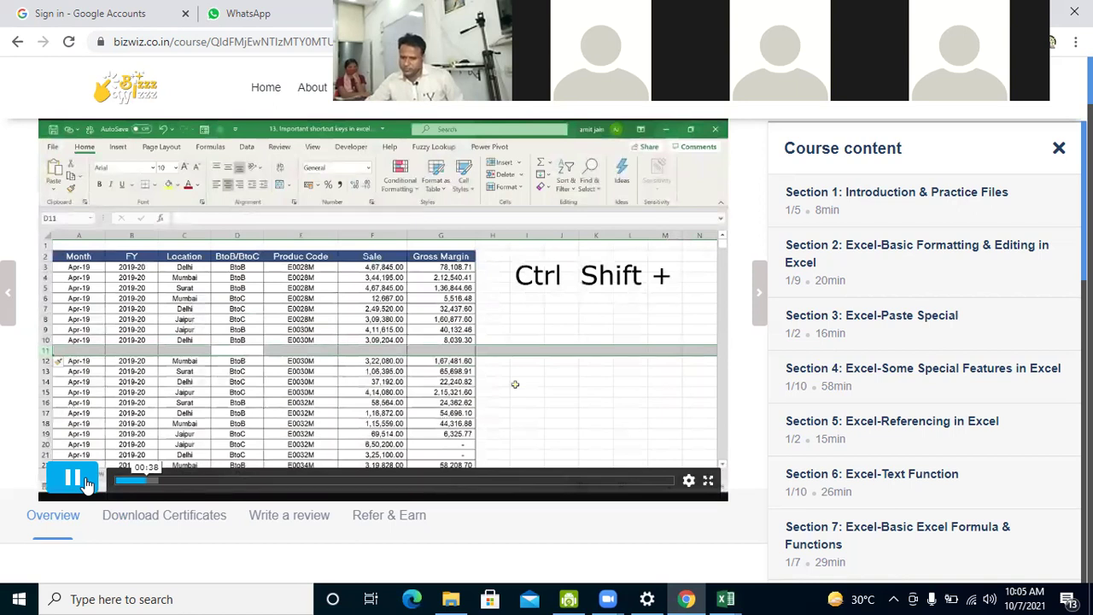
Switch to the Solver sheet in Excel, bring up the cell insertion options for A5, and cancel them
{"action": "key", "text": "alt+Tab"}
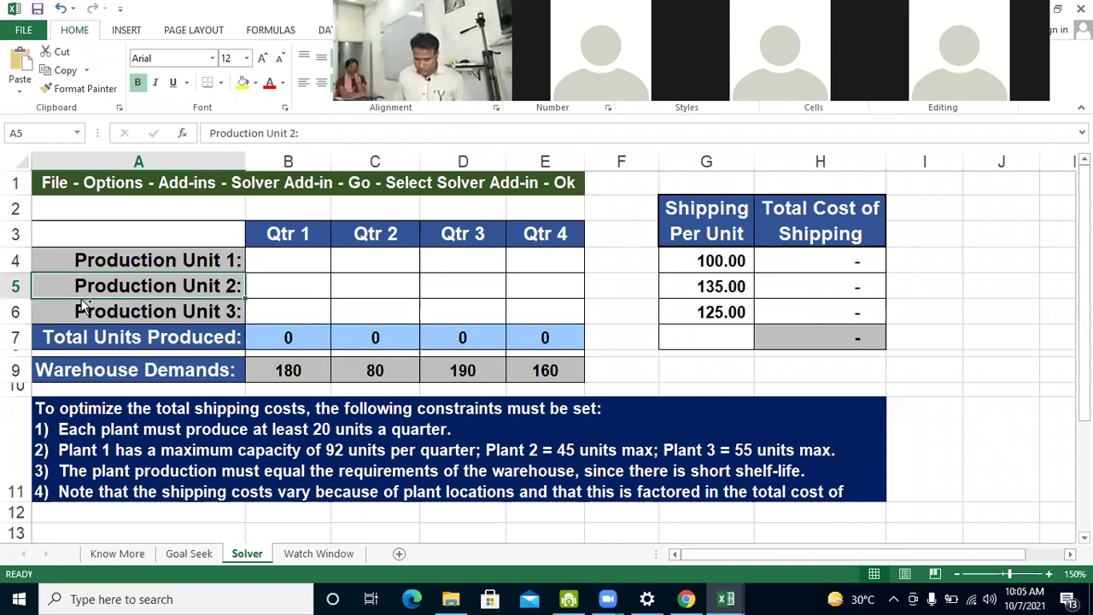
{"action": "key", "text": "ctrl+shift+plus"}
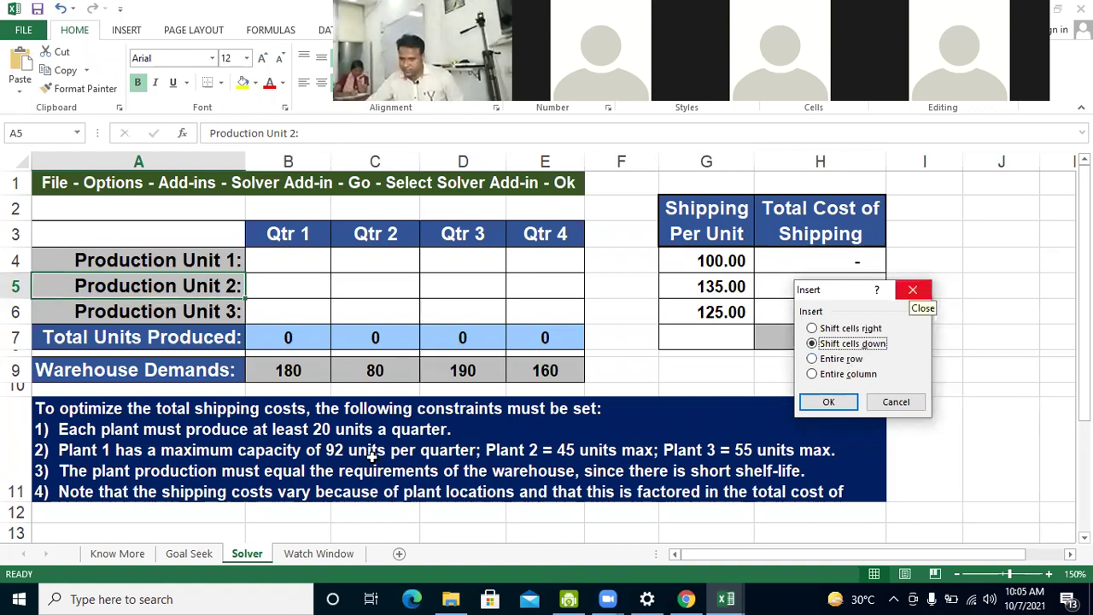
{"action": "key", "text": "Escape"}
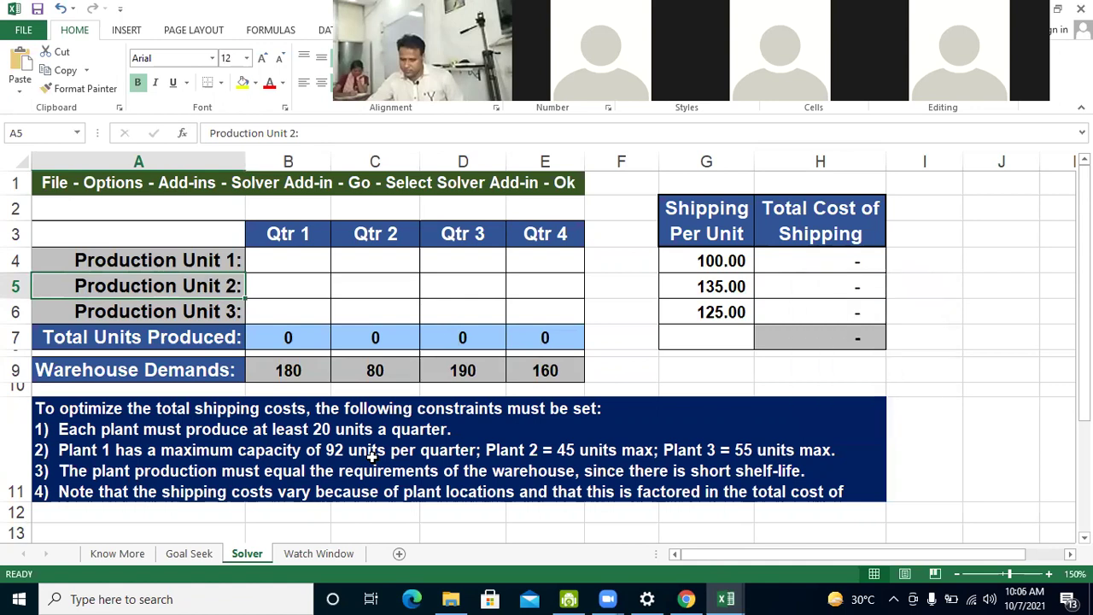
Switch to the course page in Chrome and play the rest of the row and column insertion example, pausing at 00:48
{"action": "left_click", "coordinate": [687, 598]}
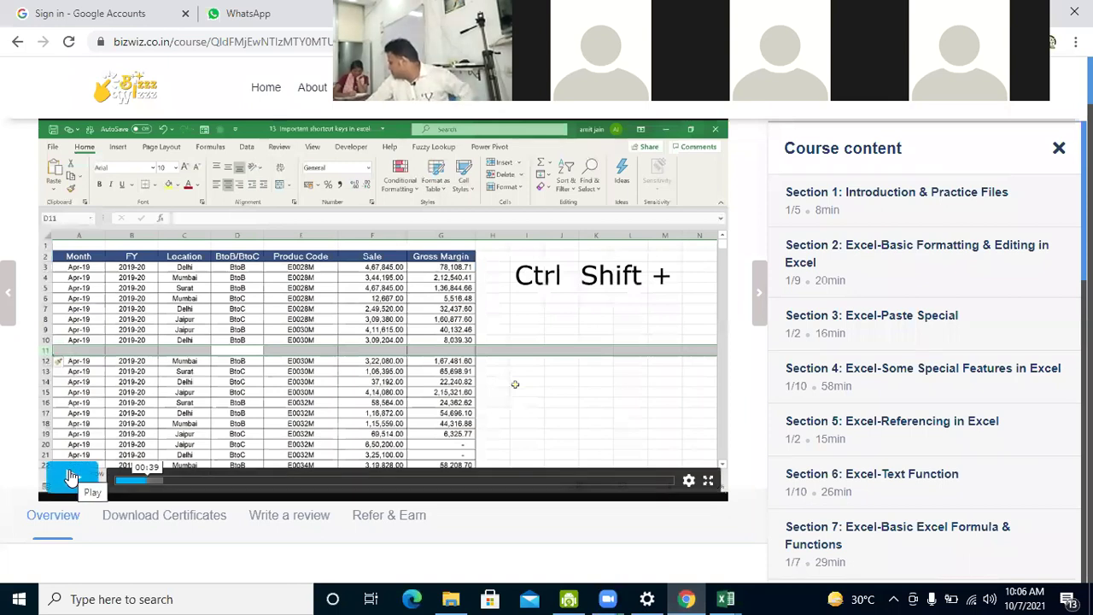
{"action": "left_click", "coordinate": [72, 477]}
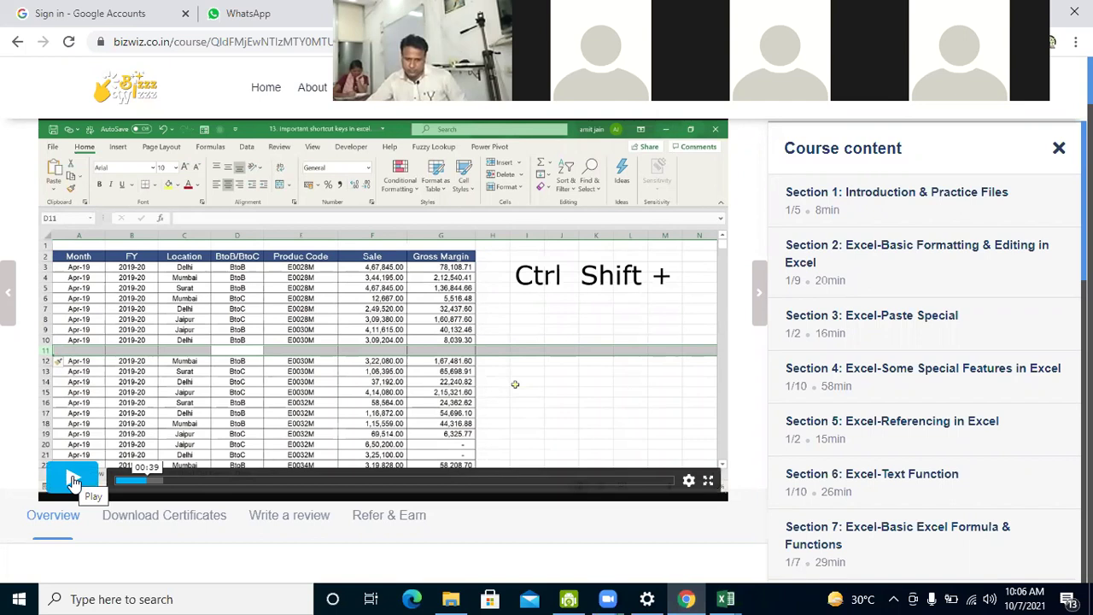
{"action": "left_click", "coordinate": [75, 478]}
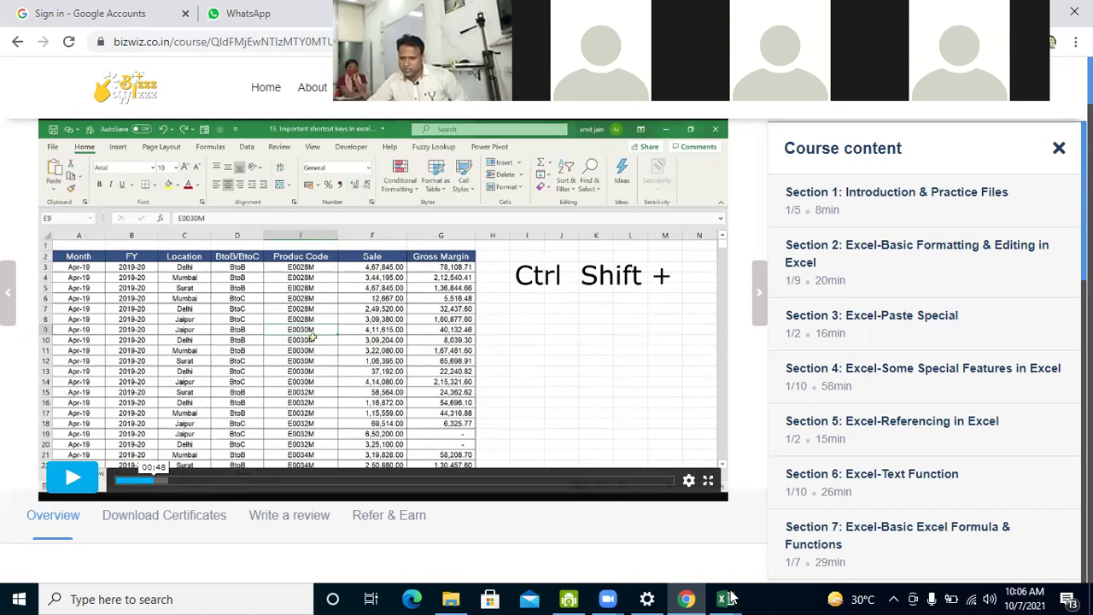
Switch to the Watch Window sheet in Excel, insert a column before Total Production Cost, and undo the insertion
{"action": "mouse_move", "coordinate": [730, 598]}
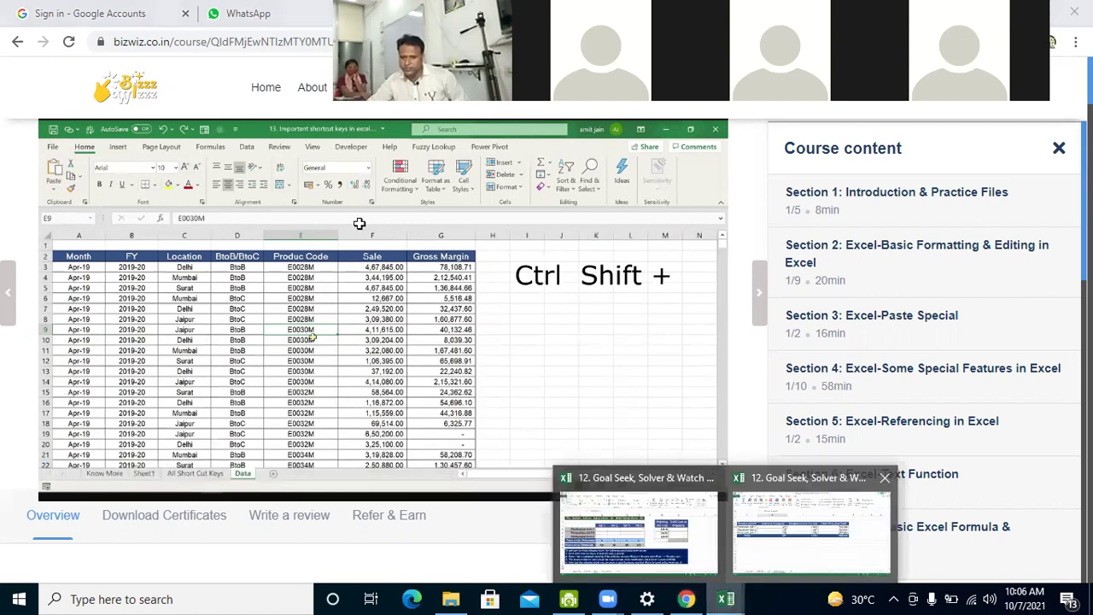
{"action": "left_click", "coordinate": [810, 529]}
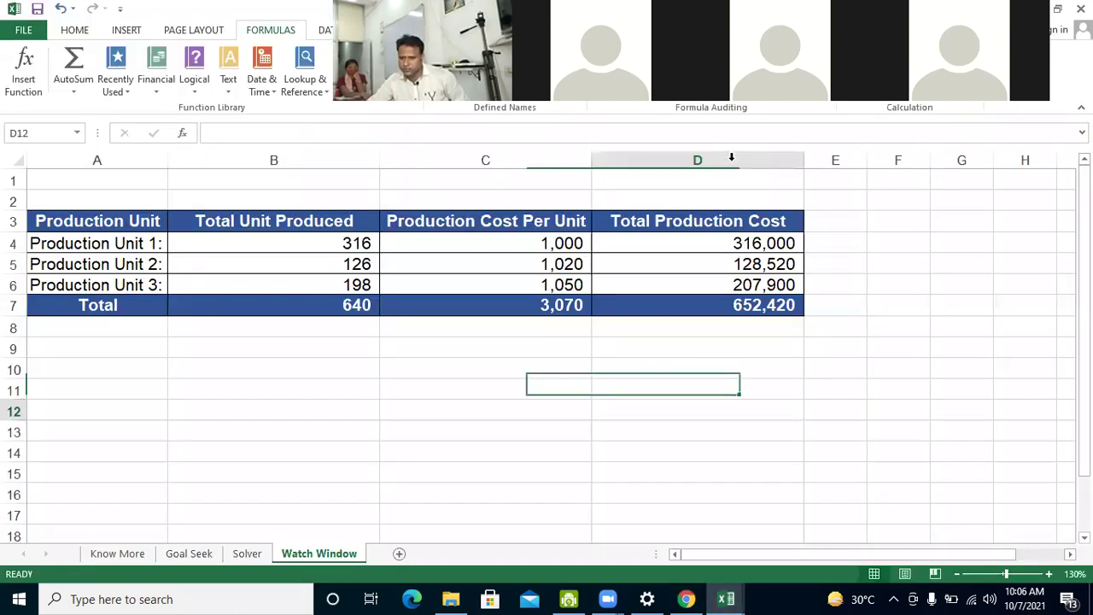
{"action": "left_click", "coordinate": [731, 157]}
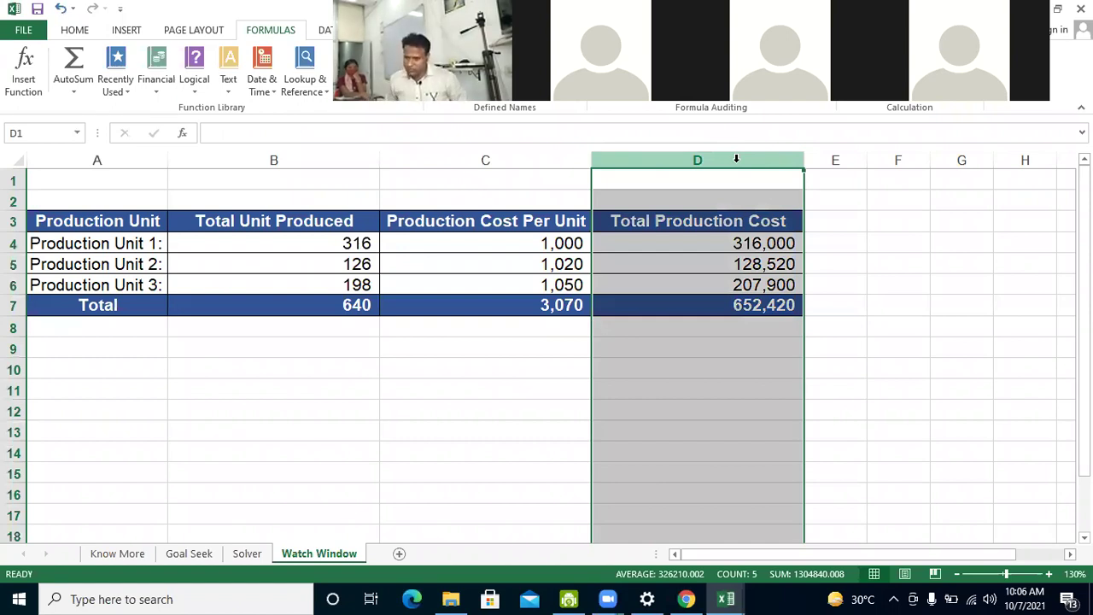
{"action": "key", "text": "ctrl+shift+plus"}
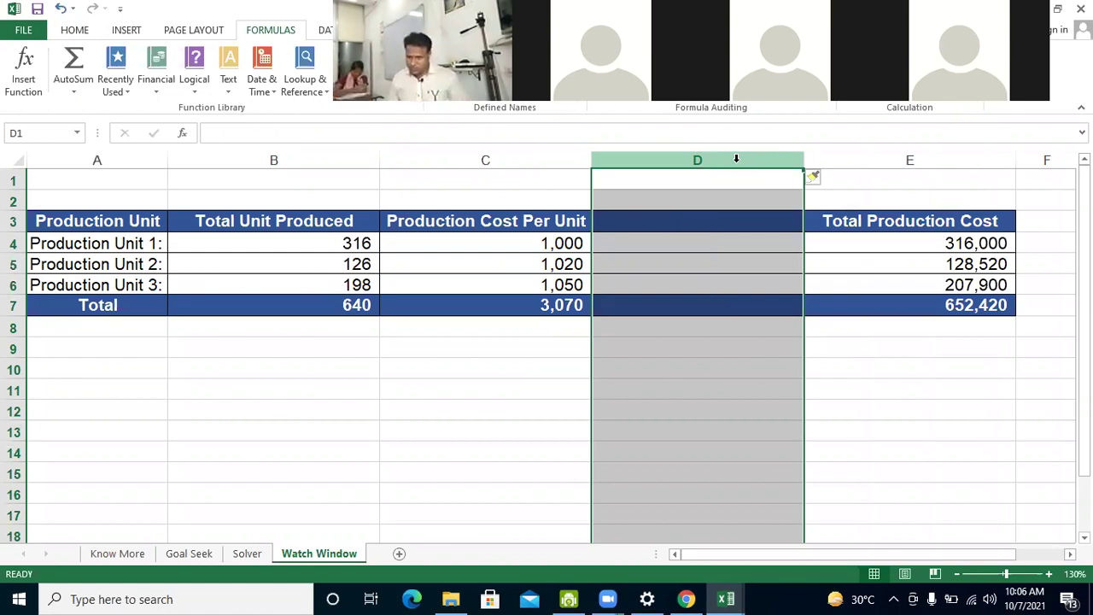
{"action": "key", "text": "ctrl+z"}
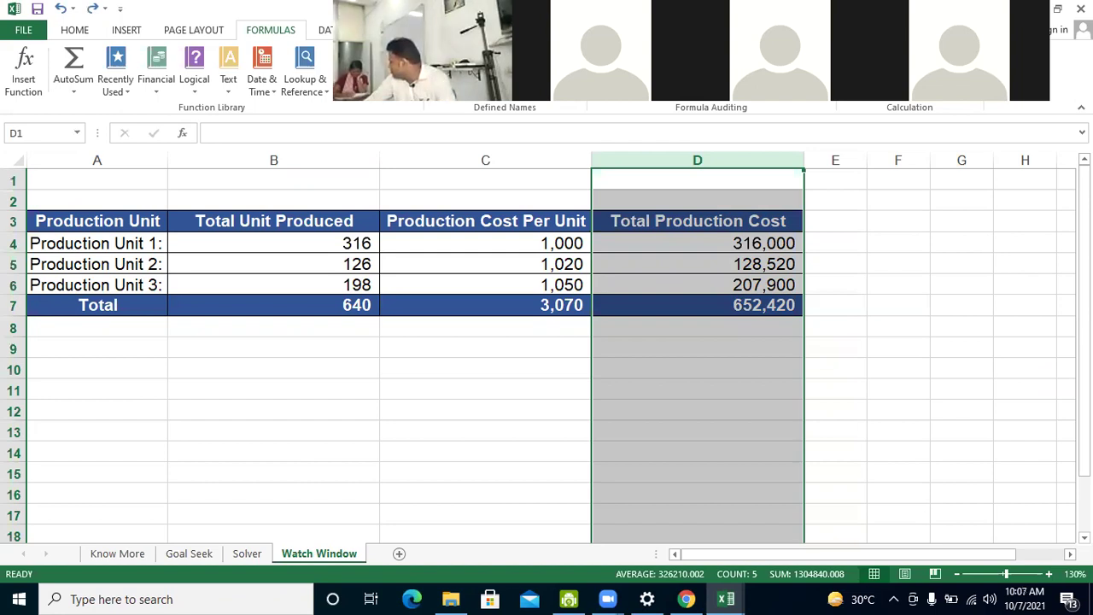
Select the entire row 5 on the Watch Window sheet, followed by the entire column D
{"action": "left_click", "coordinate": [13, 263]}
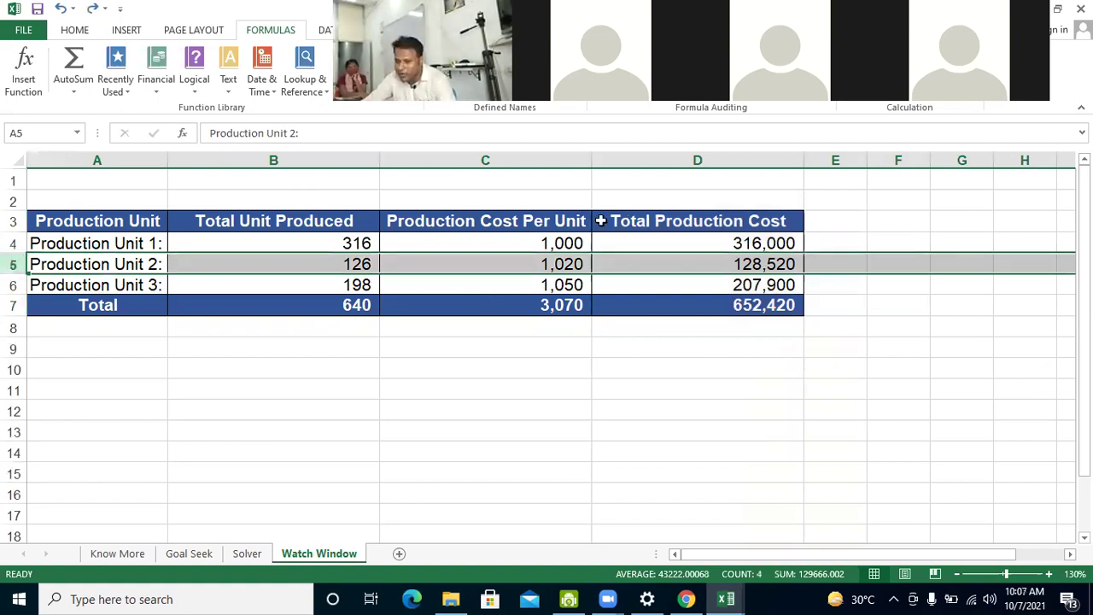
{"action": "left_click", "coordinate": [686, 160]}
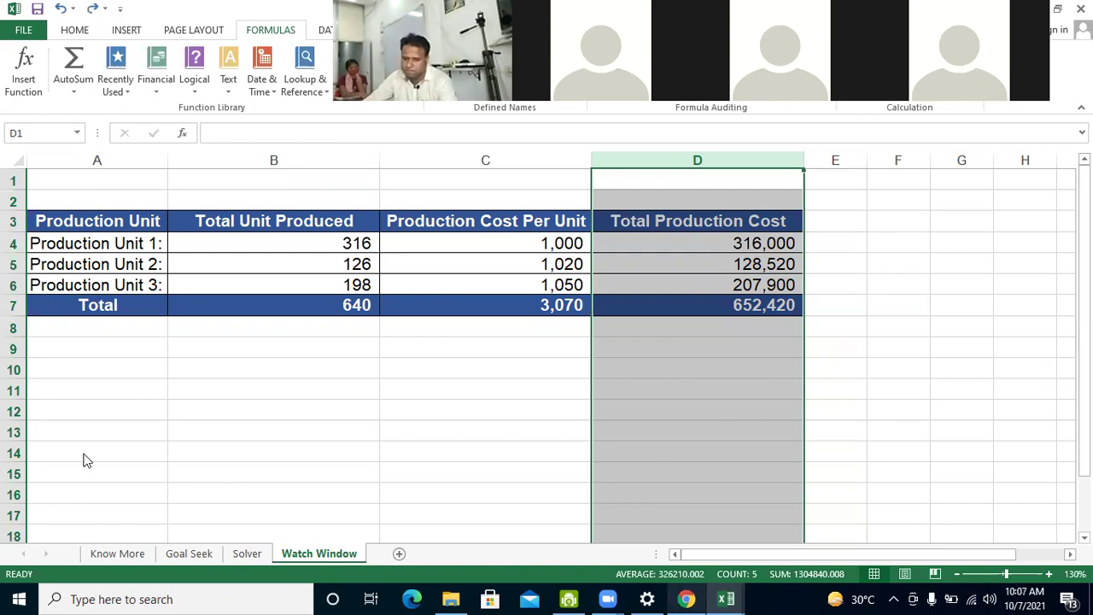
Switch to the course page in Chrome and play the shortcuts video into its Delete Row & Column segment, pausing briefly at the title
{"action": "key", "text": "alt+Tab"}
{"action": "left_click", "coordinate": [68, 481]}
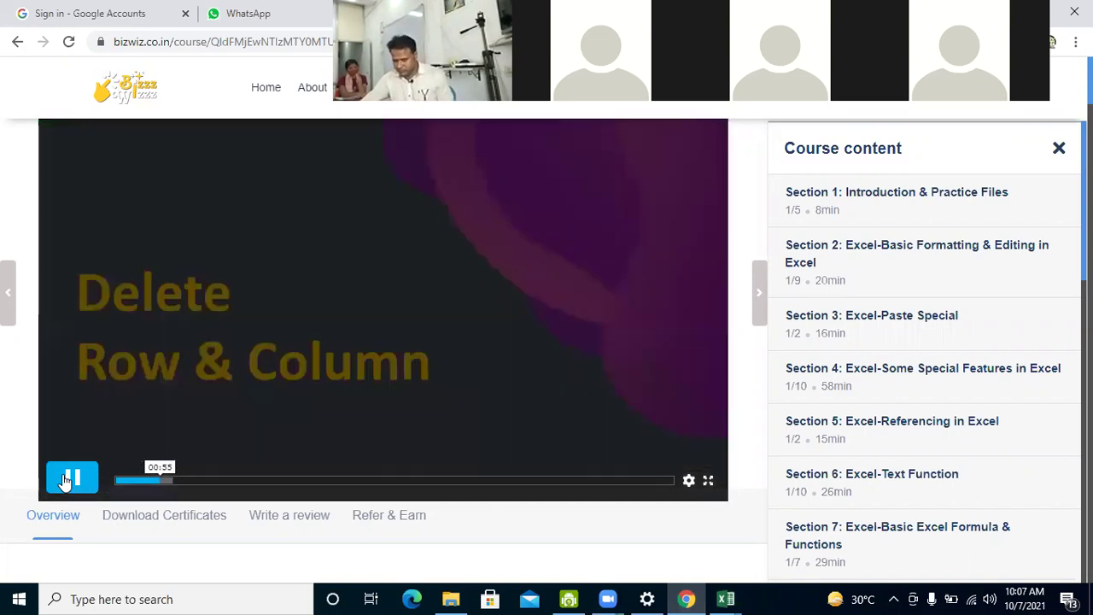
{"action": "left_click", "coordinate": [68, 479]}
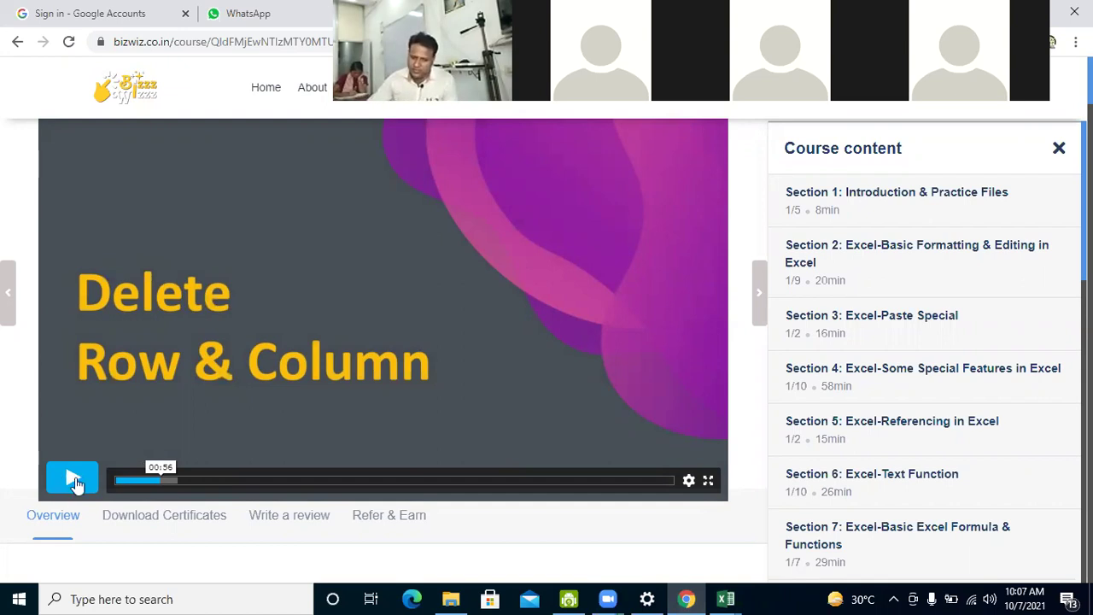
{"action": "left_click", "coordinate": [74, 481]}
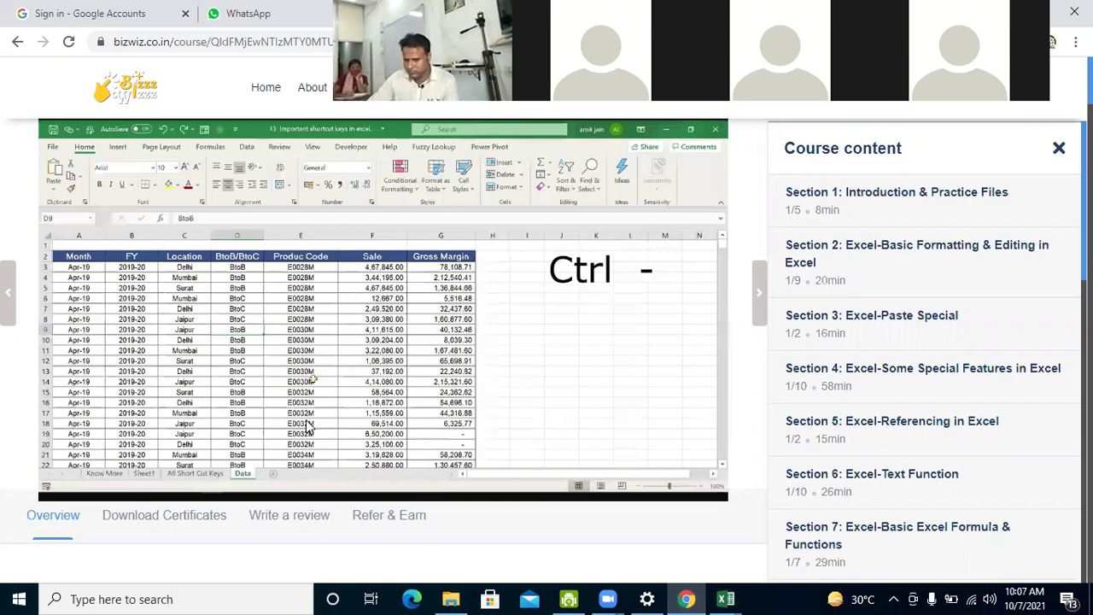
Pause the course video at 01:04 on the row and column deletion shortcut
{"action": "mouse_move", "coordinate": [68, 479]}
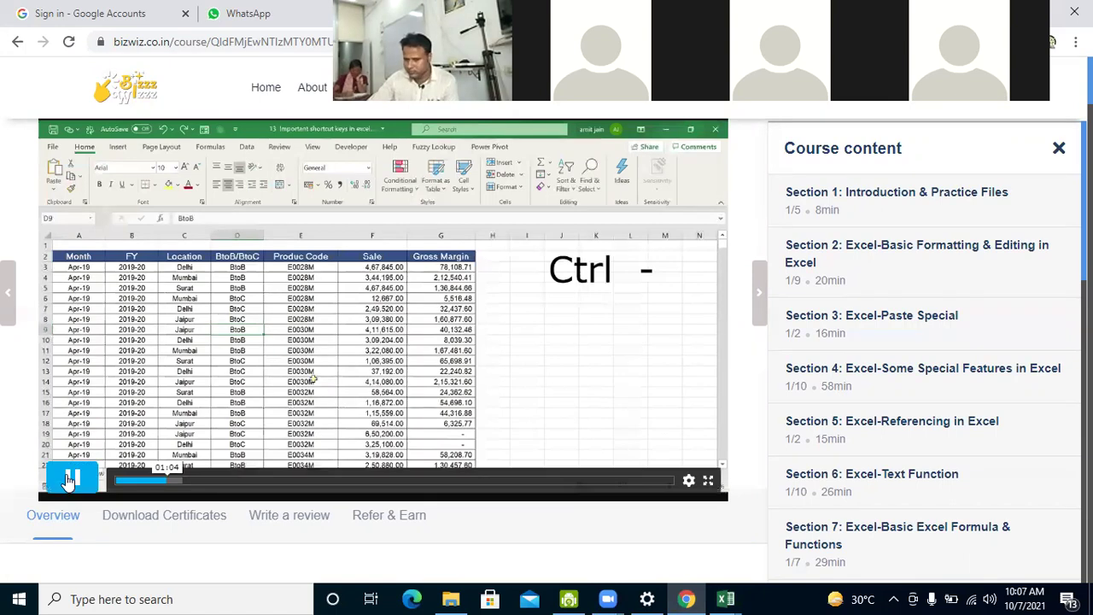
{"action": "left_click", "coordinate": [72, 479]}
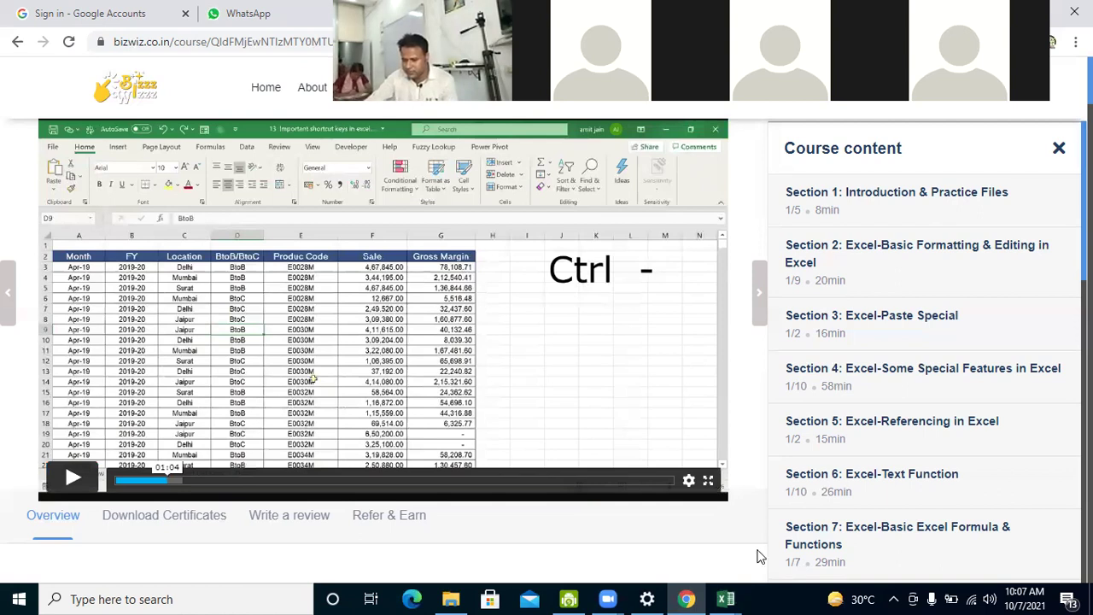
Switch to Excel, enter dtghrety in cell B9 of the Watch Window sheet, and delete the entire row 9
{"action": "key", "text": "alt+Tab"}
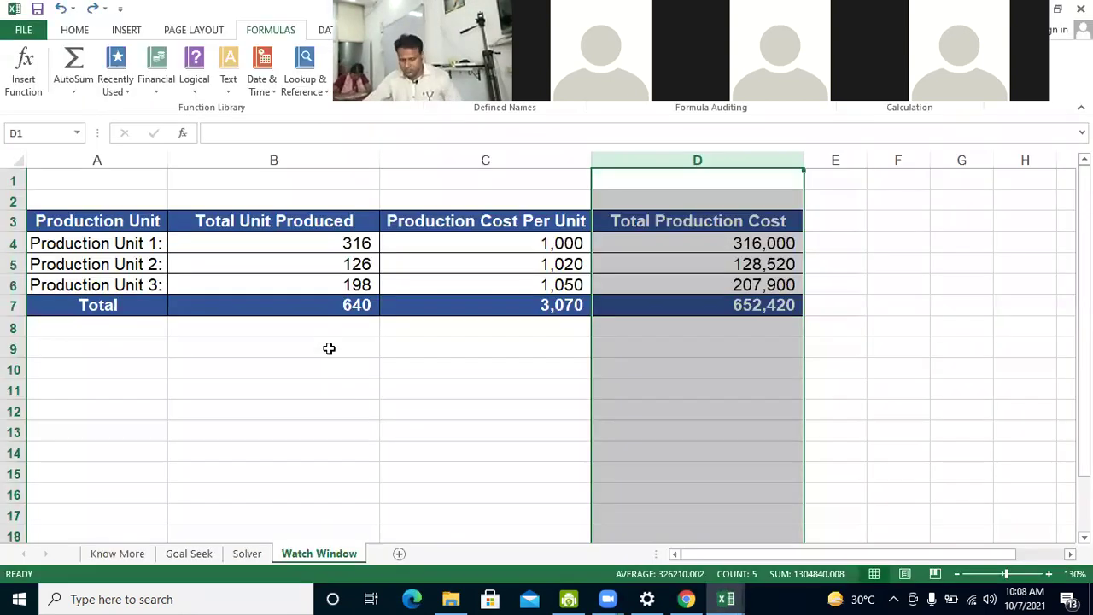
{"action": "left_click", "coordinate": [329, 349]}
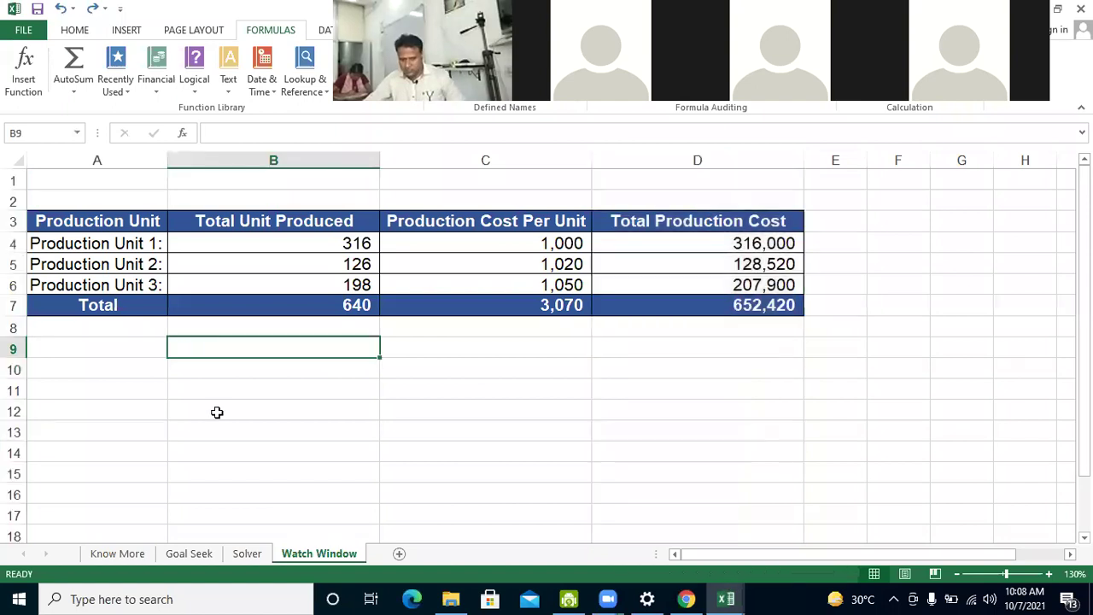
{"action": "type", "text": "dtghrety"}
{"action": "left_click", "coordinate": [217, 412]}
{"action": "left_click", "coordinate": [13, 349]}
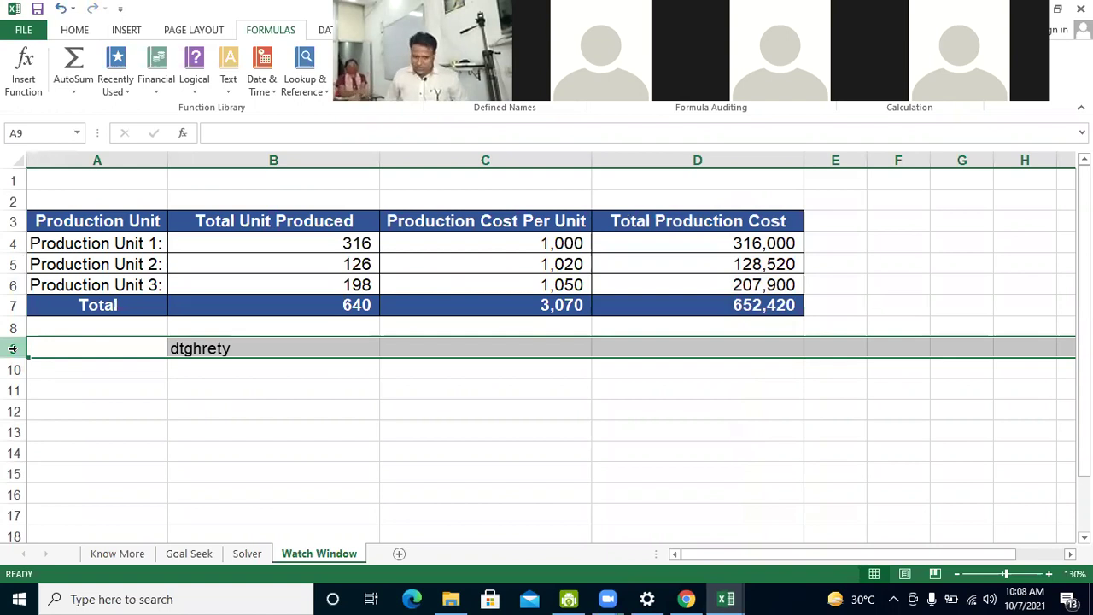
{"action": "key", "text": "Delete"}
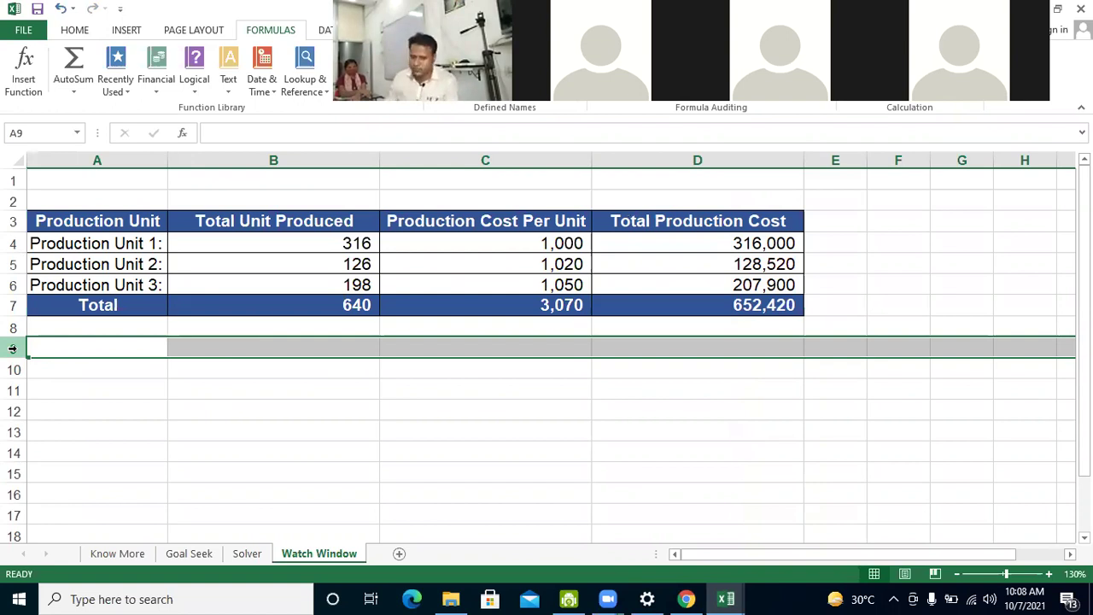
Switch to the course page in Chrome and play the video through the deletion example to the hide-row shortcut, pausing at 01:35
{"action": "left_click", "coordinate": [692, 598]}
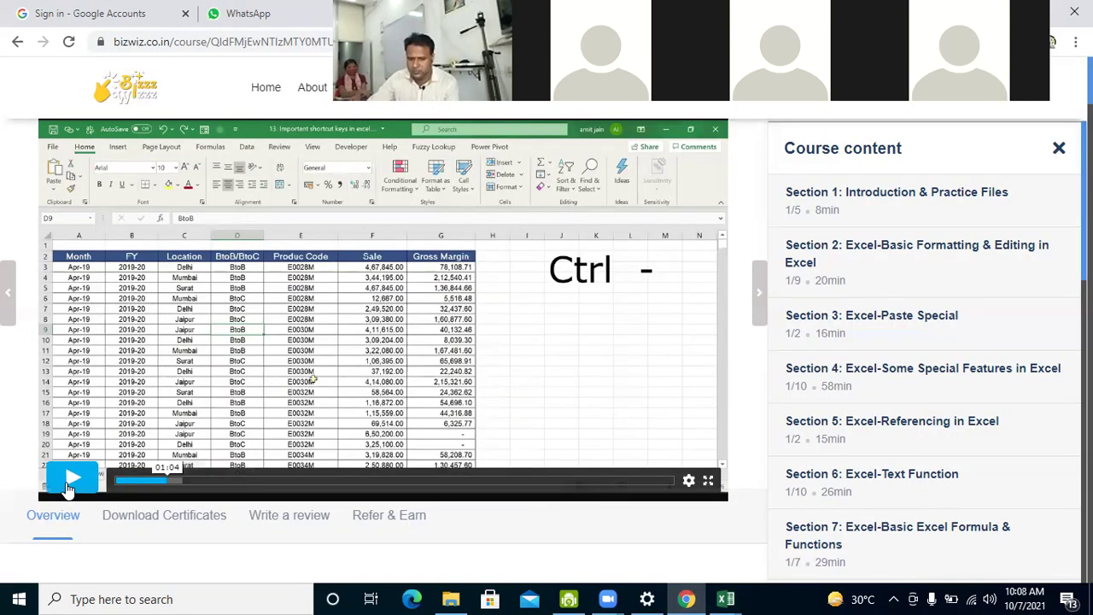
{"action": "left_click", "coordinate": [71, 480]}
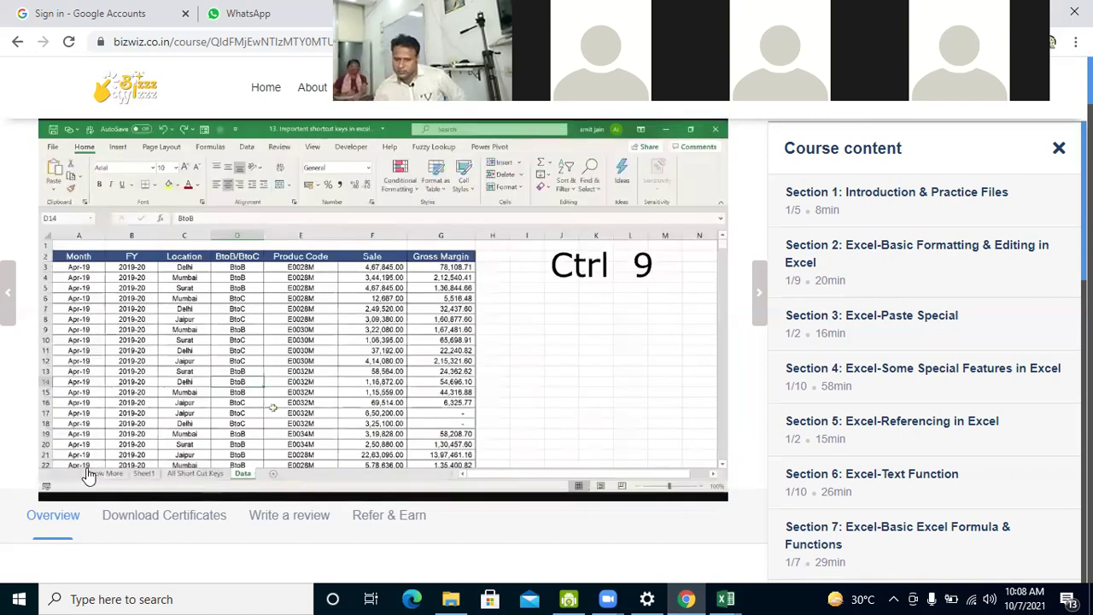
{"action": "mouse_move", "coordinate": [99, 450]}
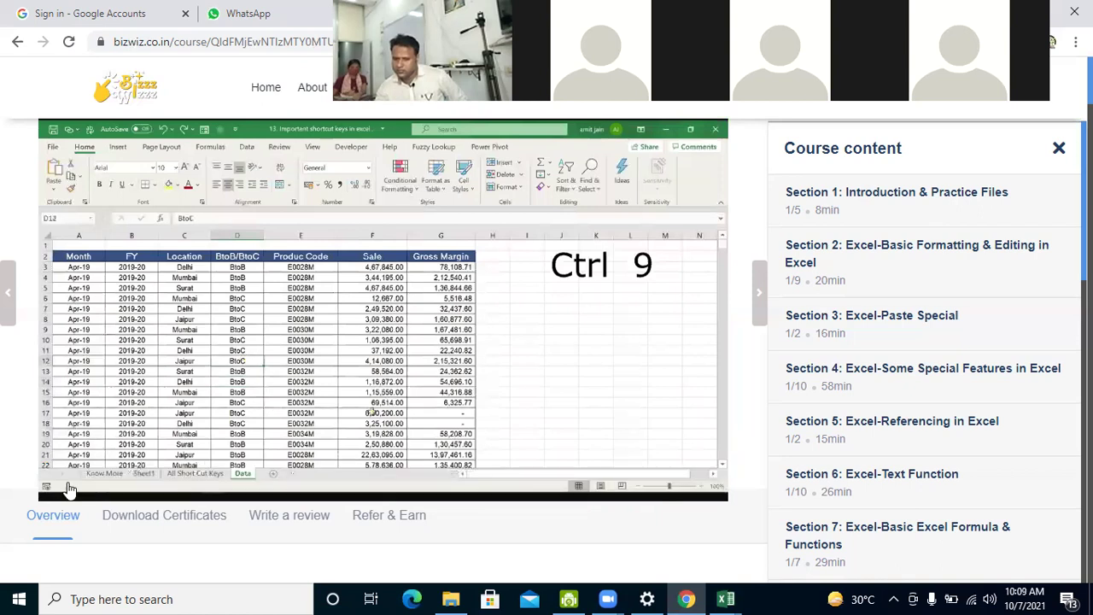
{"action": "mouse_move", "coordinate": [70, 487]}
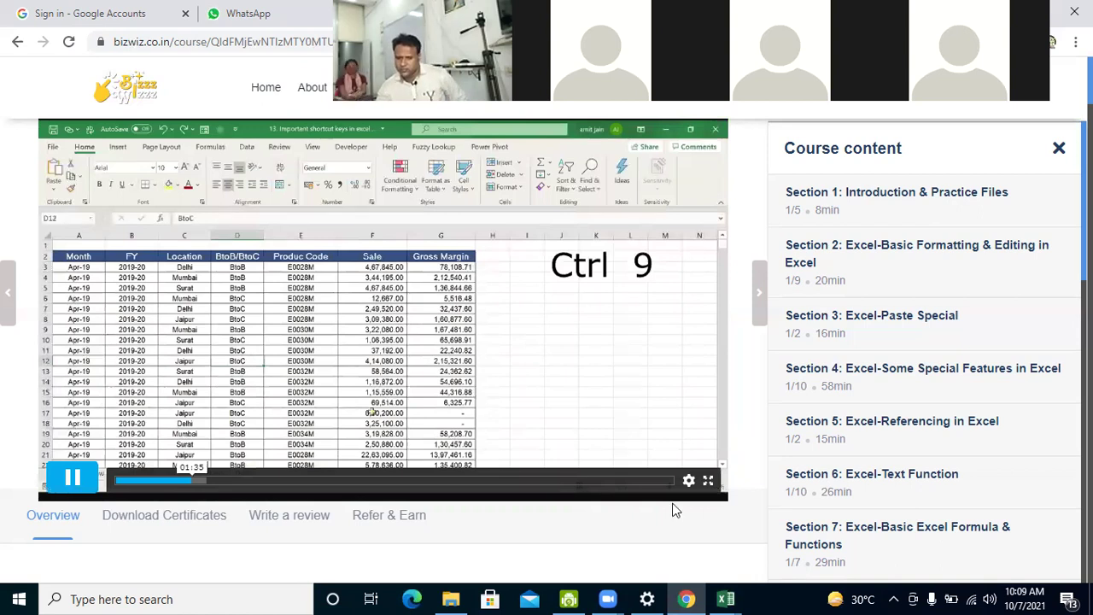
Switch to Excel, enter 67789 in cell C9 of the Watch Window sheet, and hide row 9
{"action": "key", "text": "alt+Tab"}
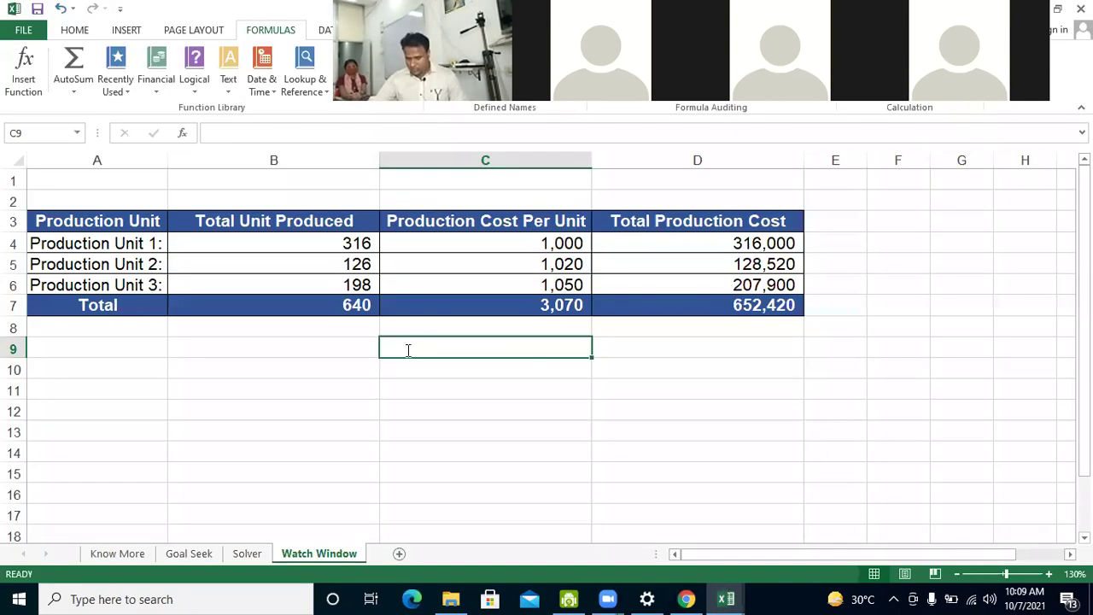
{"action": "type", "text": "67789"}
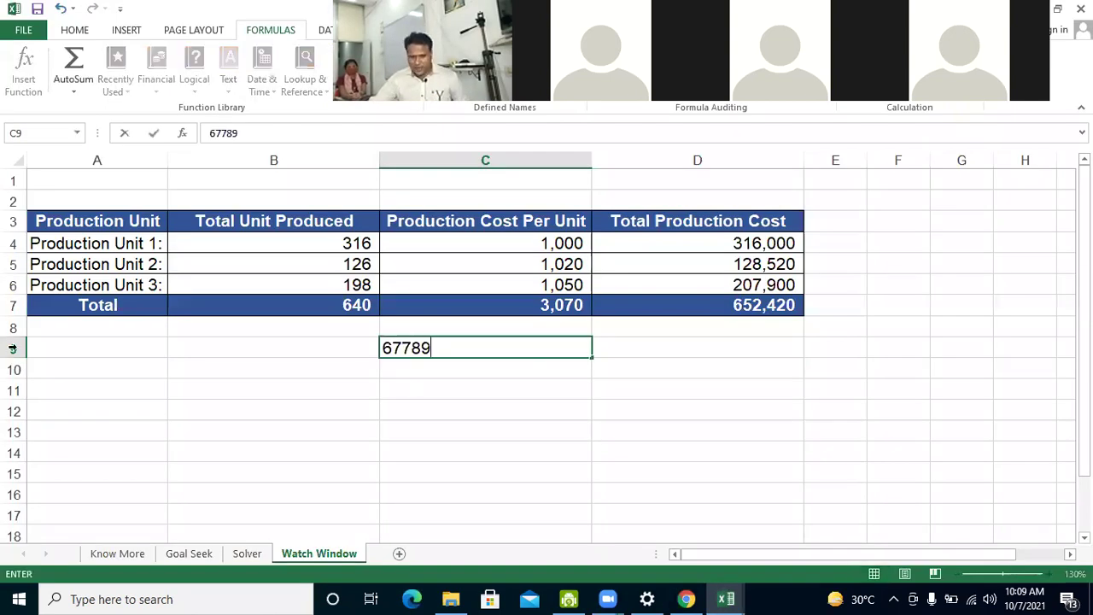
{"action": "key", "text": "Return"}
{"action": "key", "text": "Return"}
{"action": "left_click", "coordinate": [12, 348]}
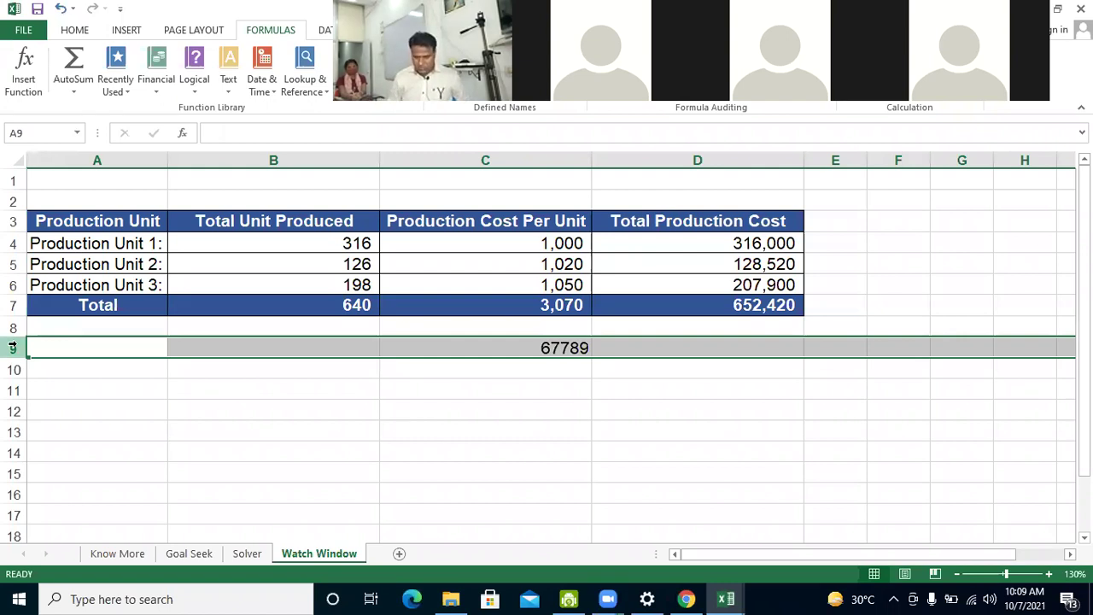
{"action": "key", "text": "ctrl+9"}
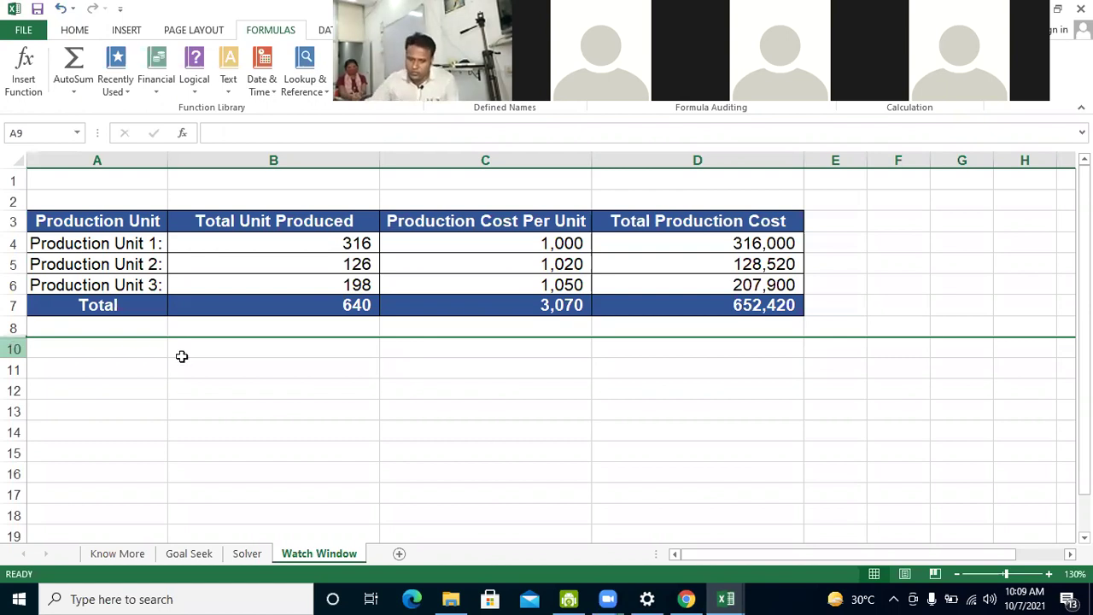
Move the active cell down to B14 and back up to B10, just below the hidden row
{"action": "key", "text": "Down"}
{"action": "key", "text": "Down"}
{"action": "key", "text": "Down"}
{"action": "key", "text": "Down"}
{"action": "key", "text": "Down"}
{"action": "key", "text": "Right"}
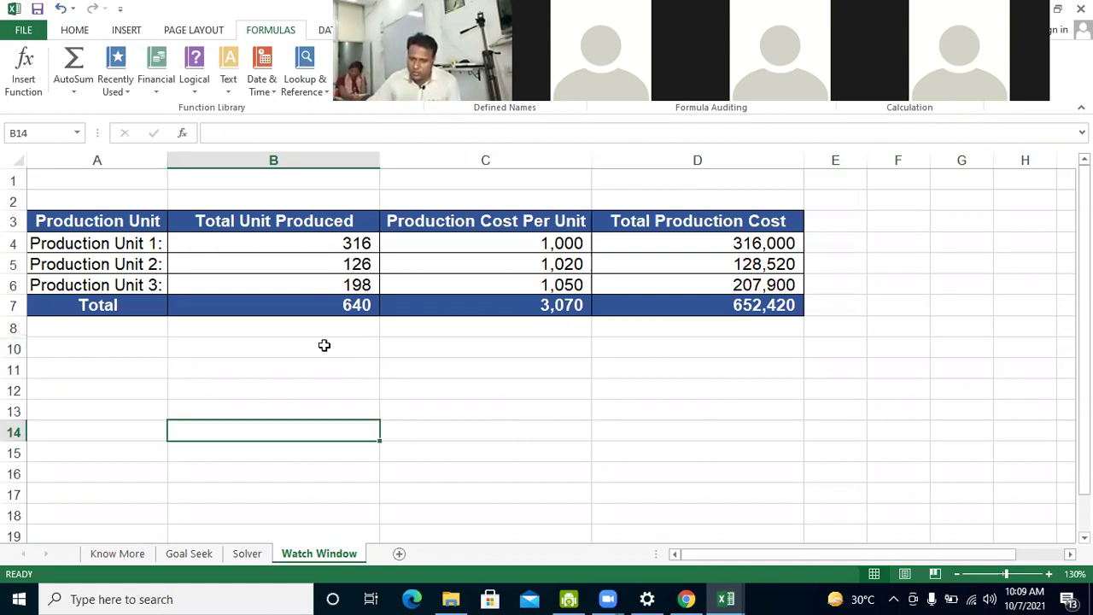
{"action": "key", "text": "Up"}
{"action": "key", "text": "Up"}
{"action": "key", "text": "Up"}
{"action": "key", "text": "Up"}
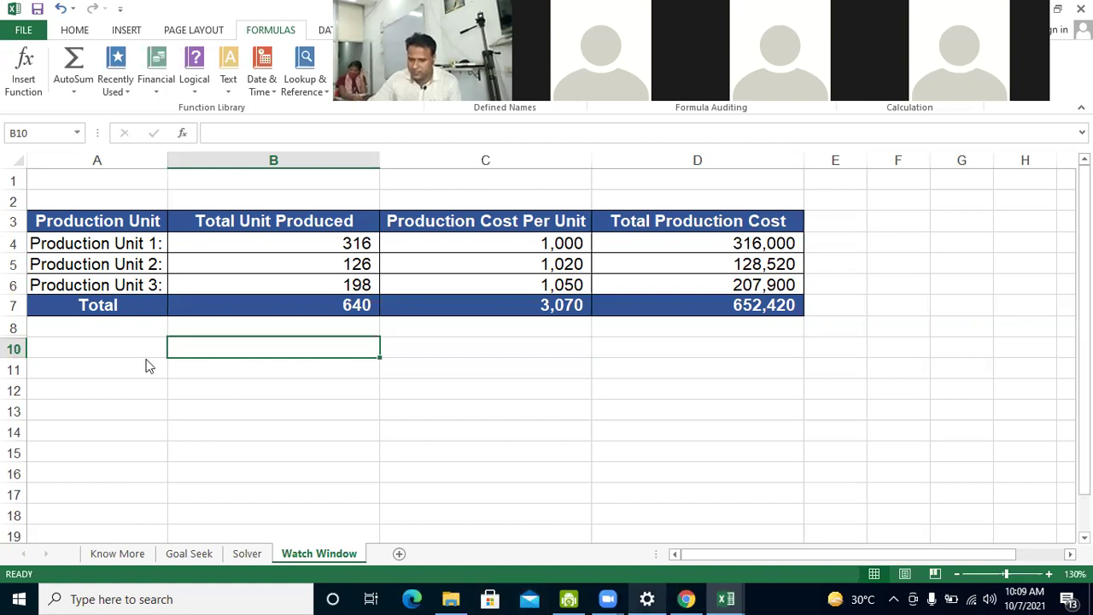
Switch to the course page in Chrome and play the rest of the hide-row example, pausing at 01:41
{"action": "key", "text": "alt+Tab"}
{"action": "left_click", "coordinate": [72, 483]}
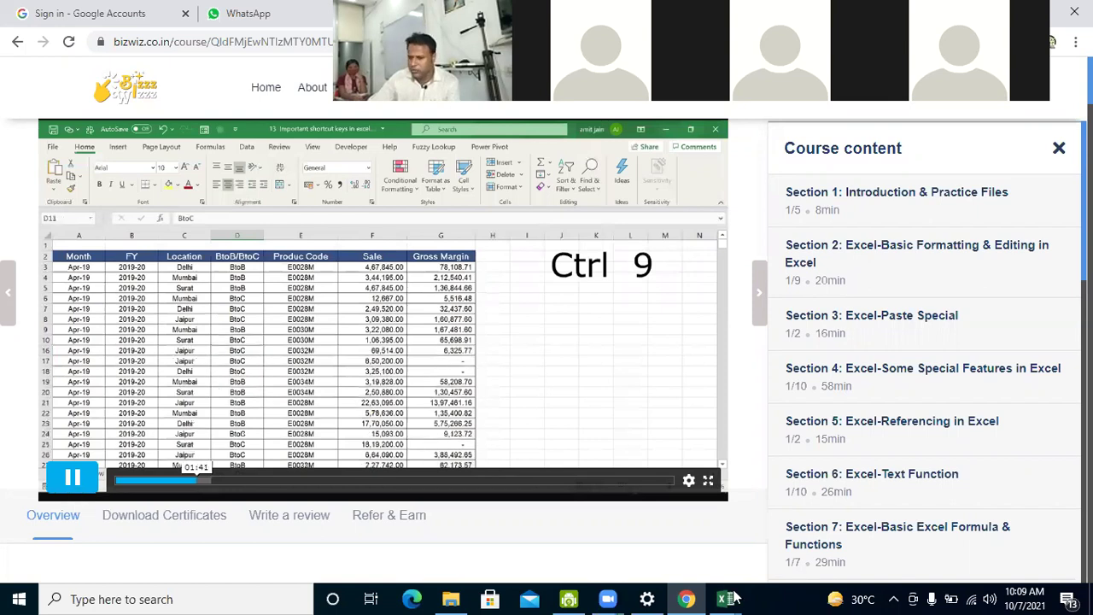
{"action": "key", "text": "space"}
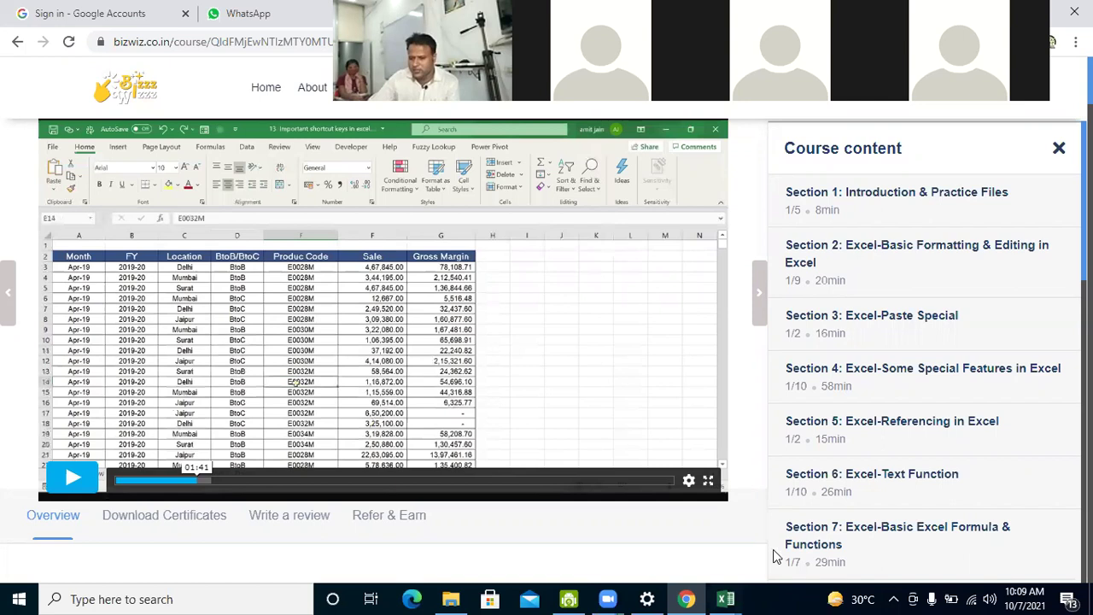
Switch to Excel, select the Total Unit Produced values in B4:B6, and move the selection to cell C15
{"action": "left_click", "coordinate": [776, 546]}
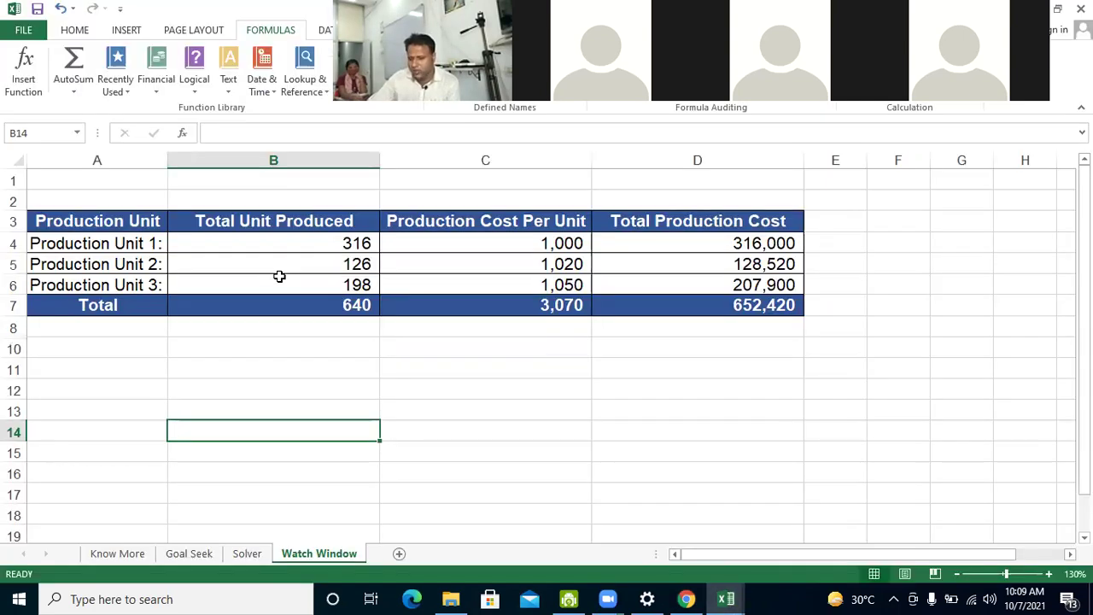
{"action": "left_click_drag", "start_coordinate": [273, 243], "coordinate": [275, 282]}
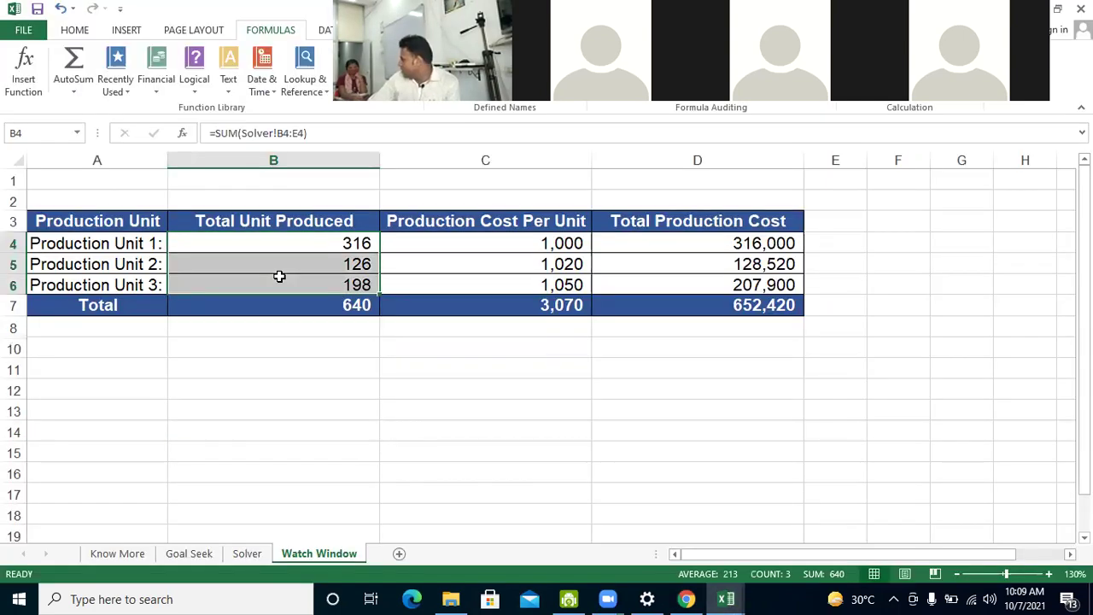
{"action": "left_click", "coordinate": [534, 461]}
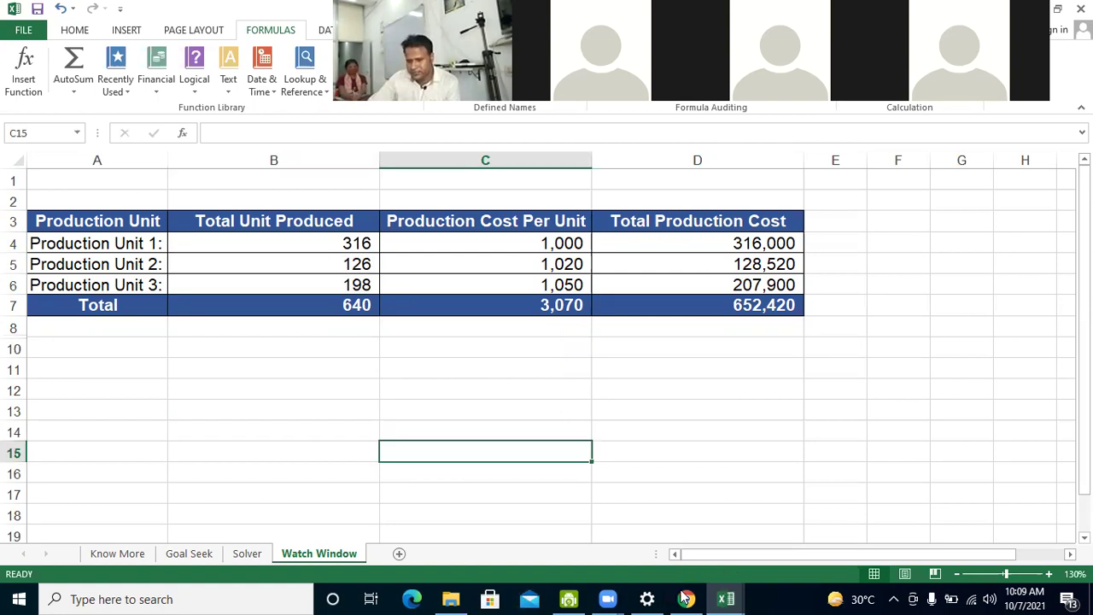
Switch to the course page in Chrome and play the hide-column example, pausing at 01:49
{"action": "left_click", "coordinate": [685, 597]}
{"action": "left_click", "coordinate": [675, 294]}
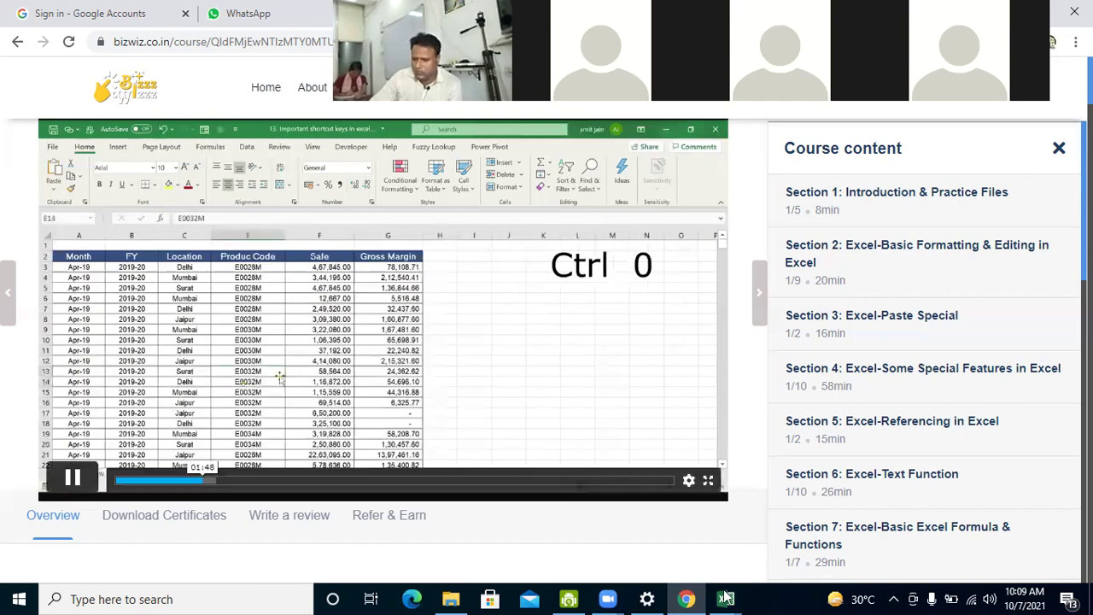
{"action": "key", "text": "space"}
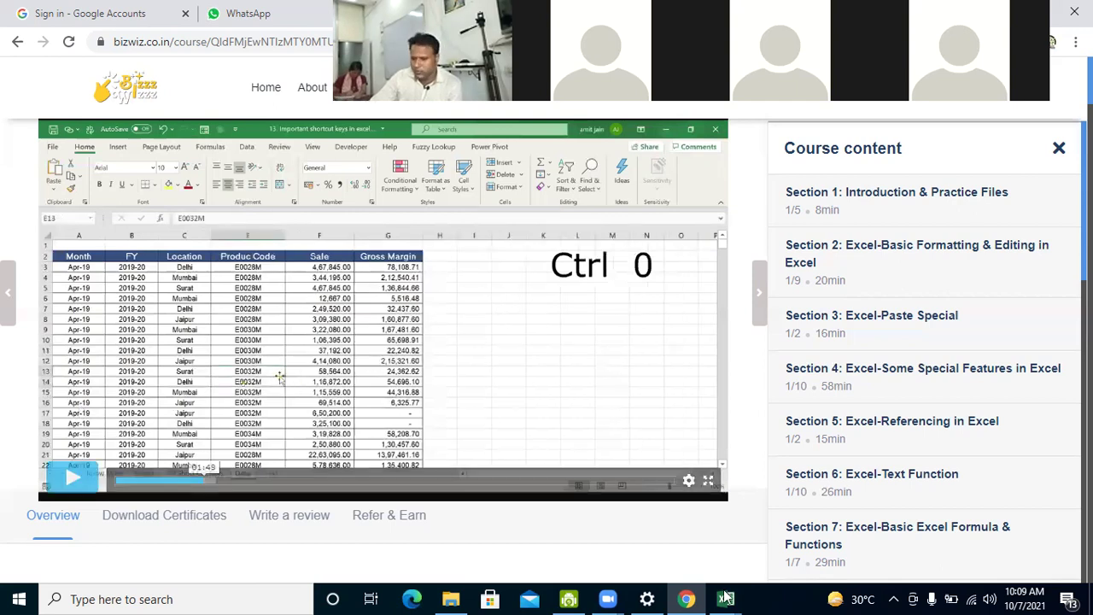
Switch to Excel, enter name in cell F3 of the Watch Window sheet, and hide column F
{"action": "mouse_move", "coordinate": [725, 597]}
{"action": "left_click", "coordinate": [787, 551]}
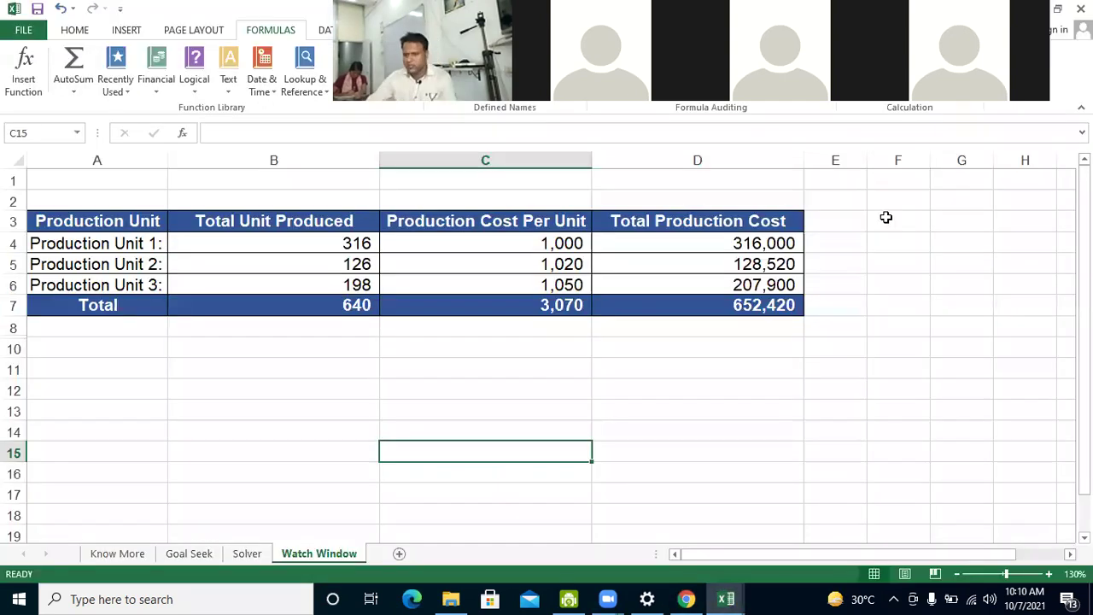
{"action": "left_click", "coordinate": [885, 219]}
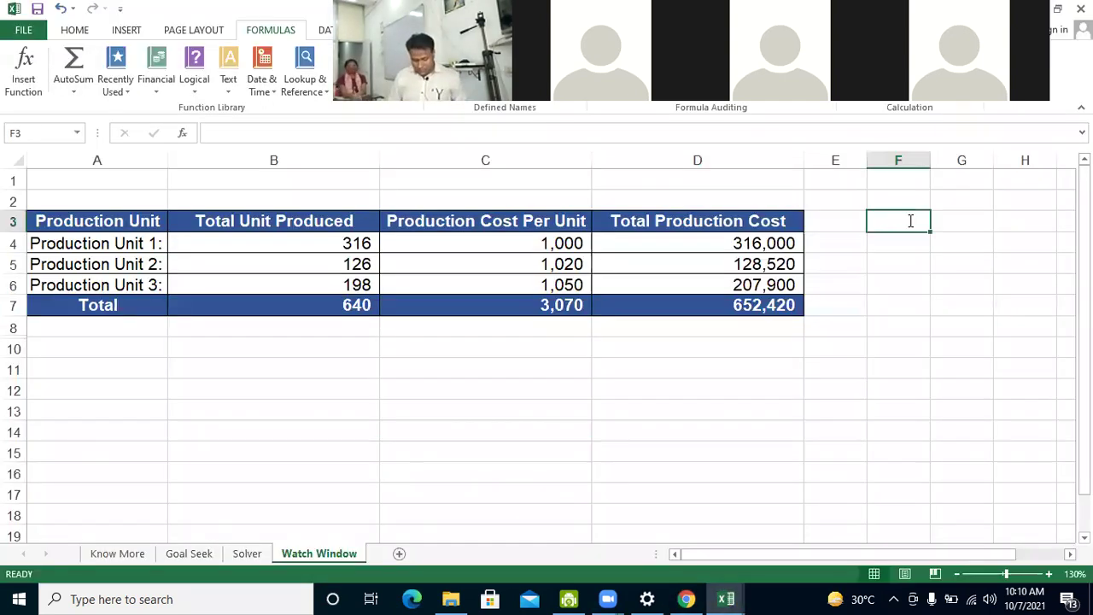
{"action": "type", "text": "name"}
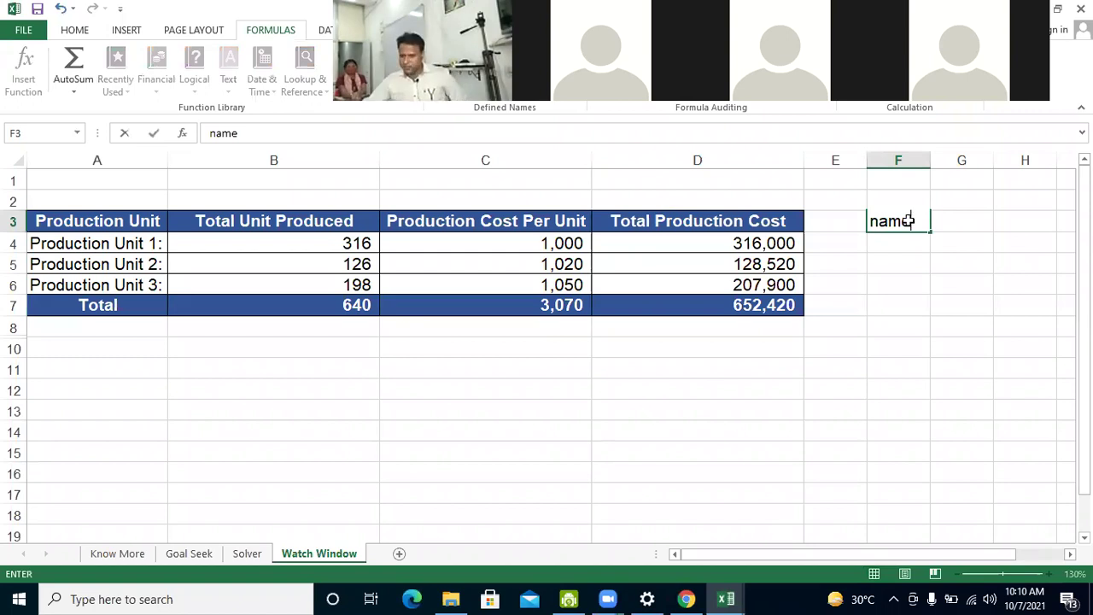
{"action": "key", "text": "Return"}
{"action": "key", "text": "Up"}
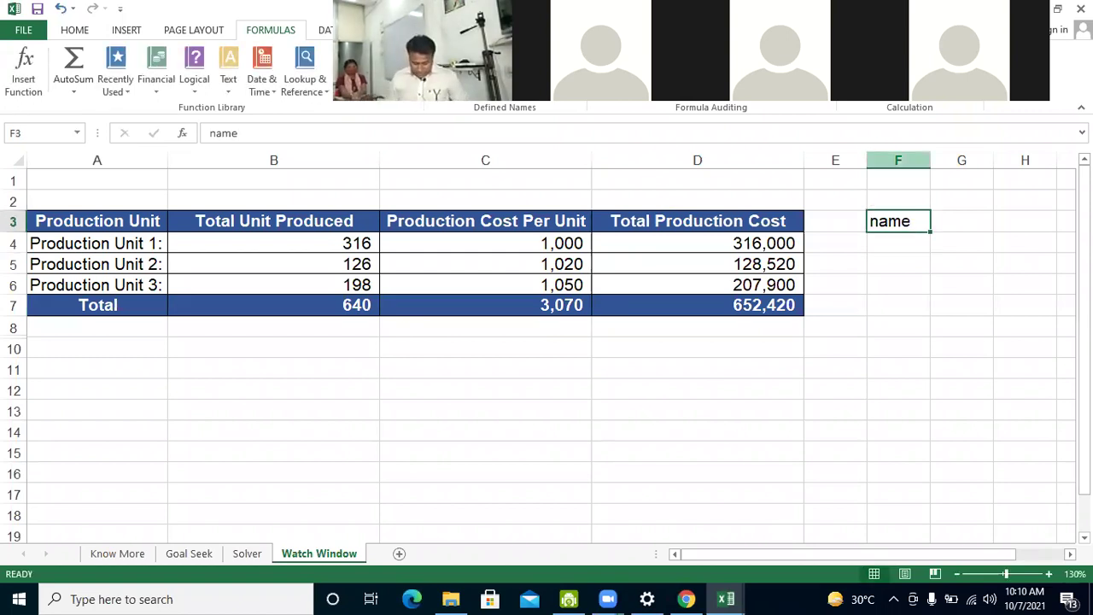
{"action": "key", "text": "ctrl+0"}
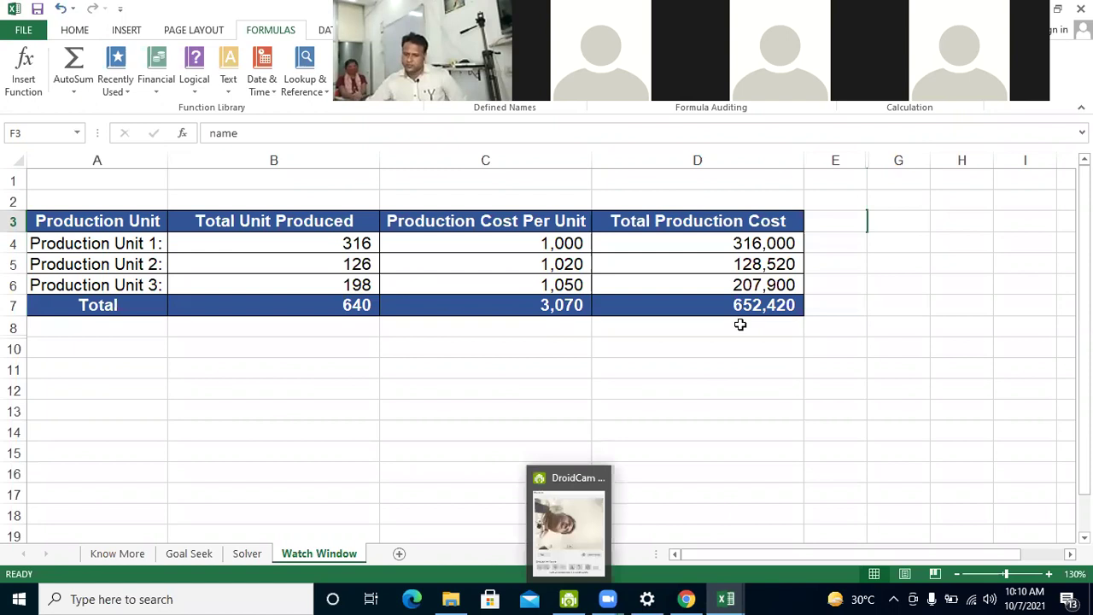
Switch to the course page in Chrome and play the video through the Auto Sum title and its worked example
{"action": "key", "text": "alt+Tab"}
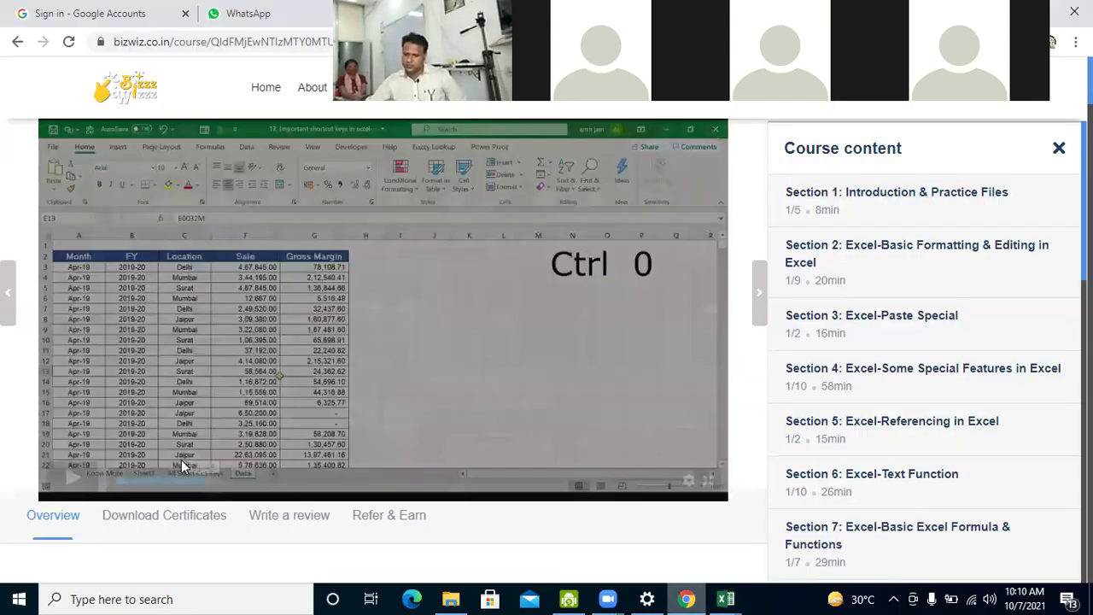
{"action": "left_click", "coordinate": [77, 483]}
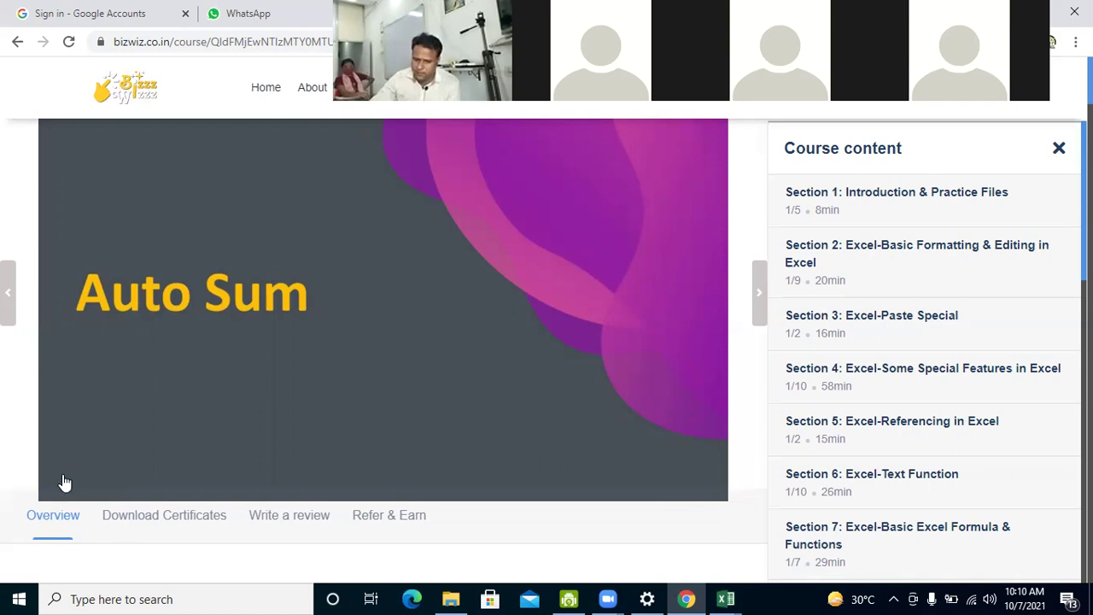
{"action": "mouse_move", "coordinate": [75, 485]}
{"action": "key", "text": "space"}
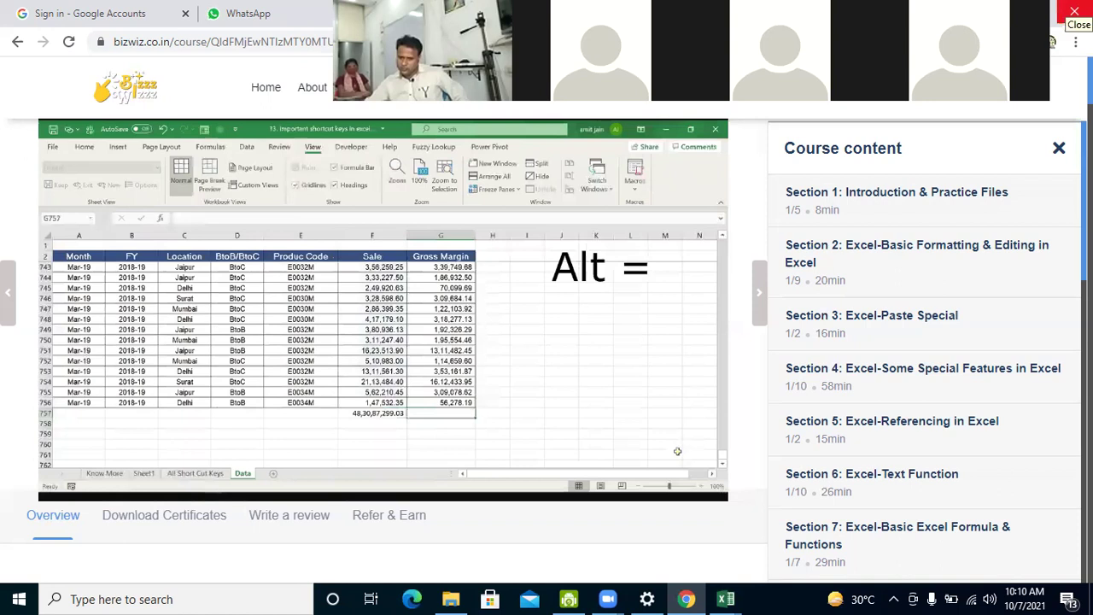
Switch to Excel and enter 90, 80, 76, 54 and 43 in cells C25:C29 of the Watch Window sheet
{"action": "mouse_move", "coordinate": [724, 598]}
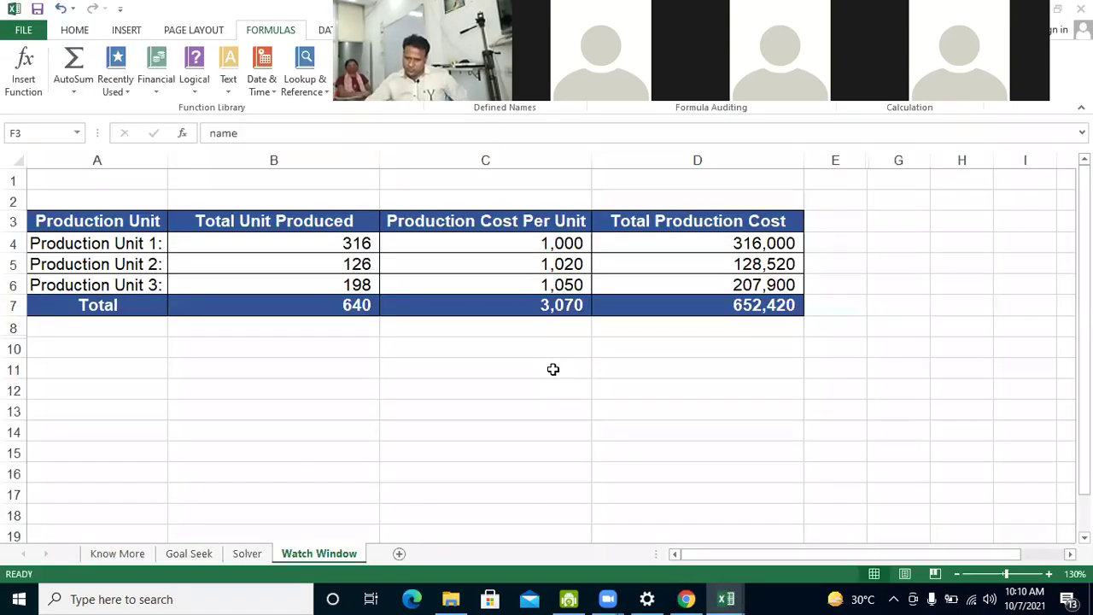
{"action": "scroll", "coordinate": [554, 368], "scroll_direction": "down", "scroll_amount": 5}
{"action": "left_click", "coordinate": [554, 364]}
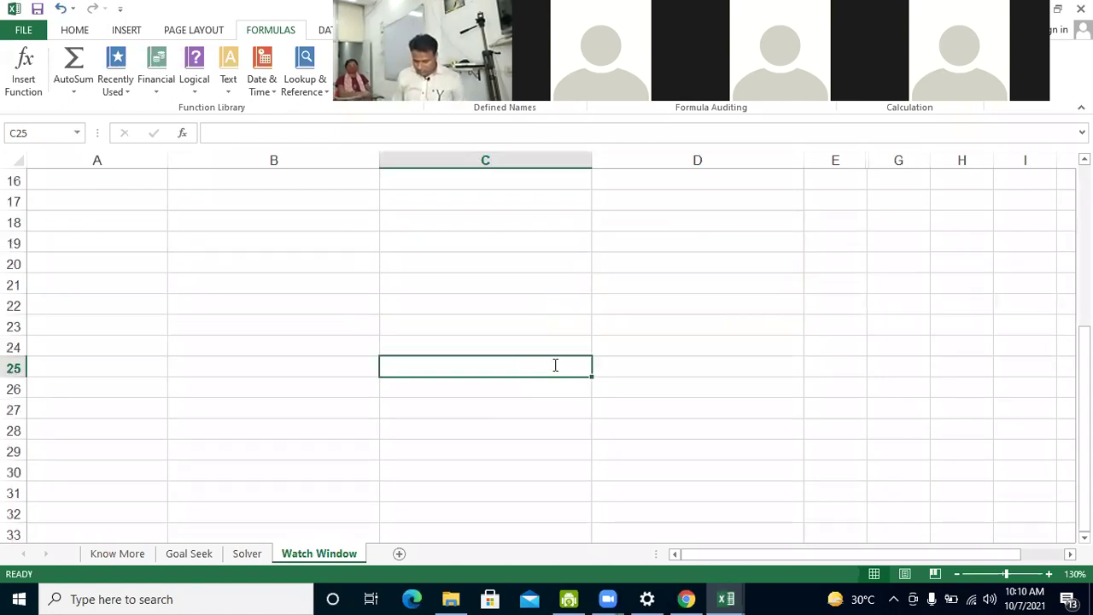
{"action": "type", "text": "90"}
{"action": "key", "text": "Return"}
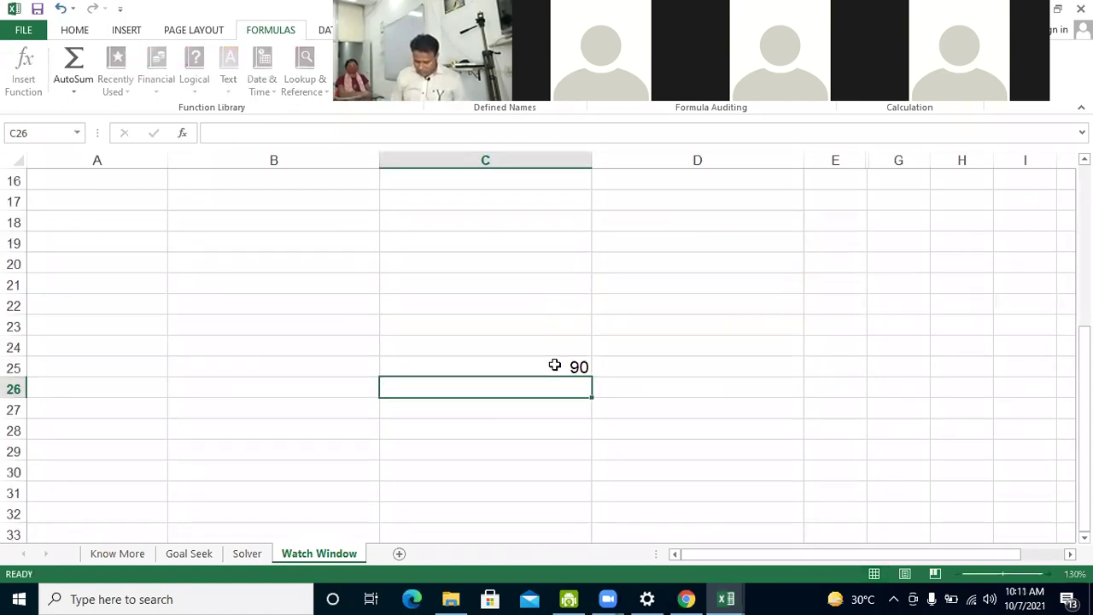
{"action": "type", "text": "80"}
{"action": "key", "text": "Return"}
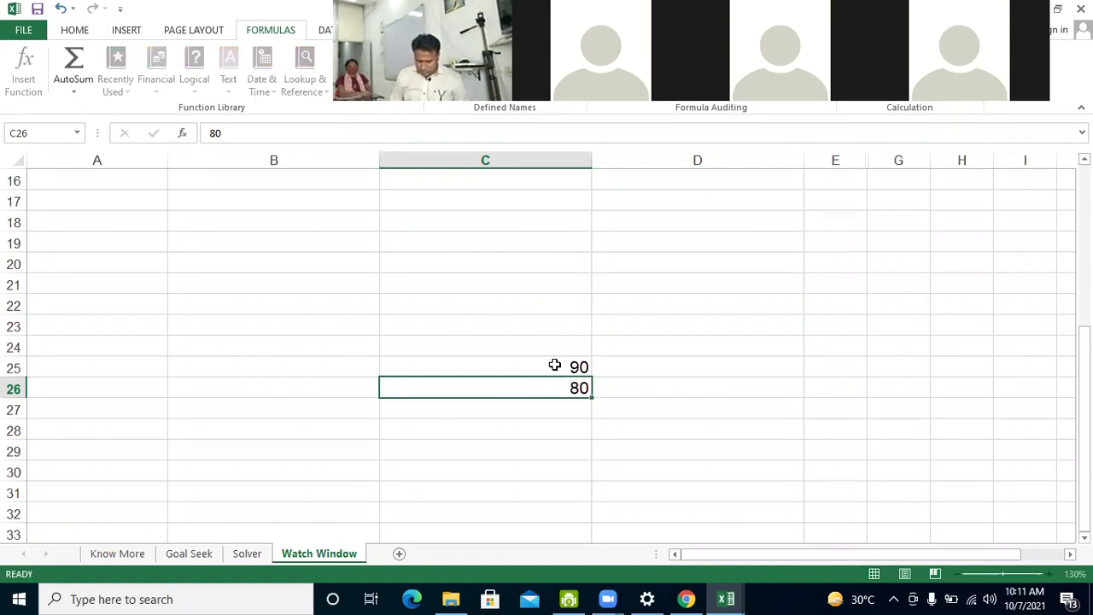
{"action": "type", "text": "76"}
{"action": "key", "text": "Return"}
{"action": "type", "text": "54"}
{"action": "key", "text": "Return"}
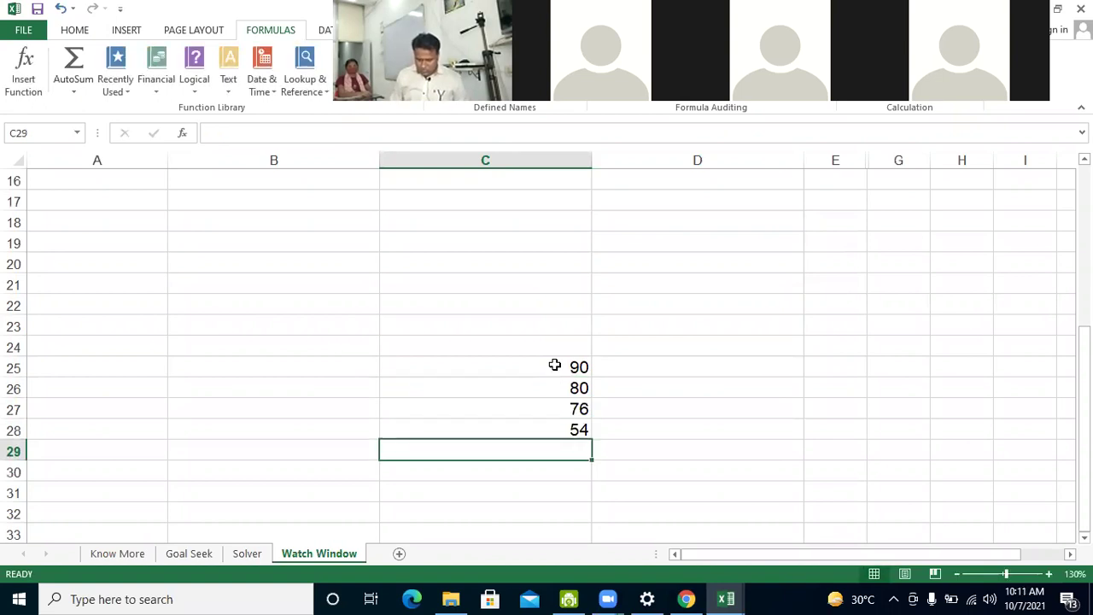
{"action": "type", "text": "43"}
{"action": "key", "text": "ctrl+Return"}
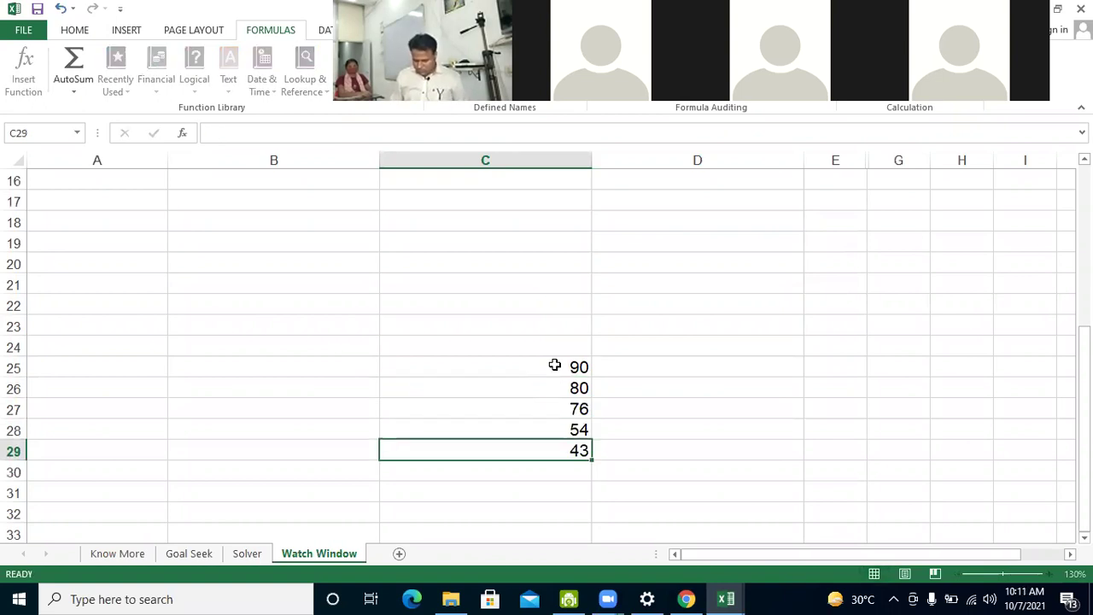
Total the values in C25:C29 with AutoSum, placing the sum in cell C30
{"action": "key", "text": "Down"}
{"action": "type", "text": "="}
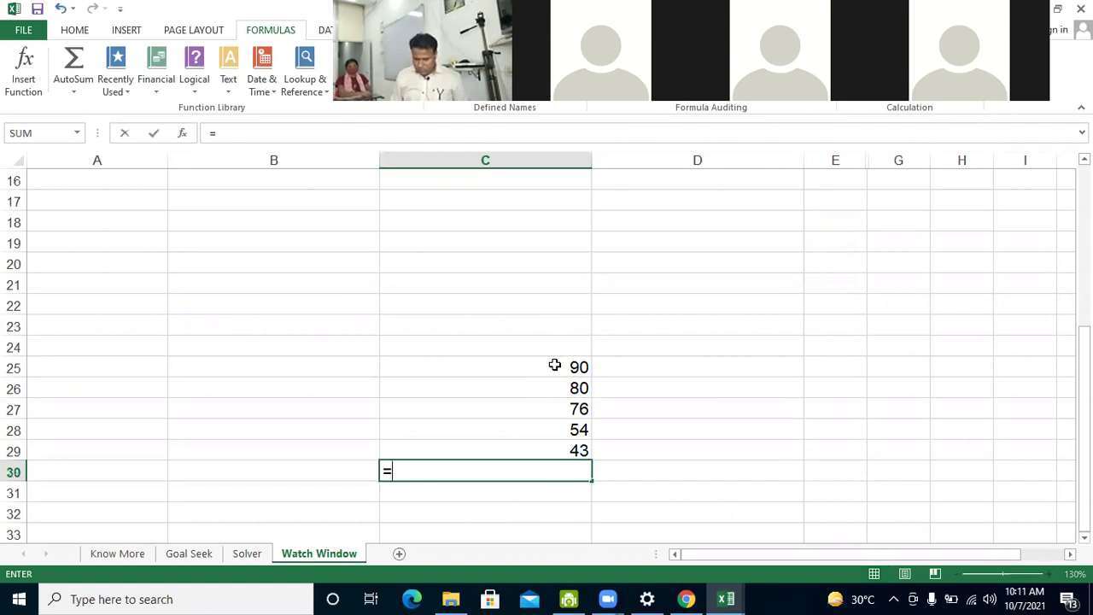
{"action": "key", "text": "BackSpace"}
{"action": "left_click_drag", "start_coordinate": [555, 367], "coordinate": [561, 451]}
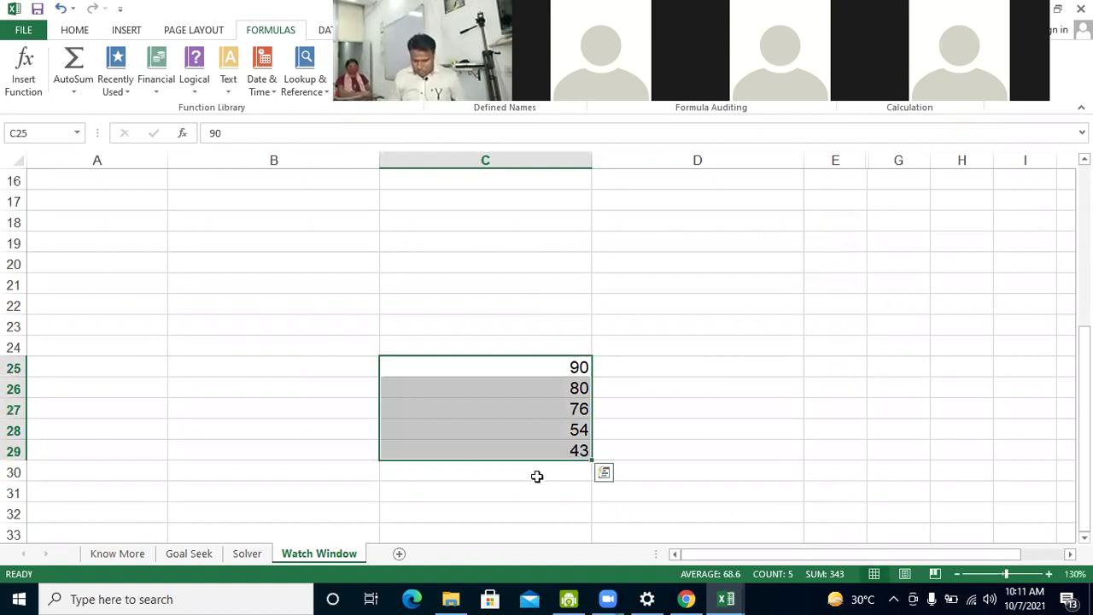
{"action": "key", "text": "alt+equal"}
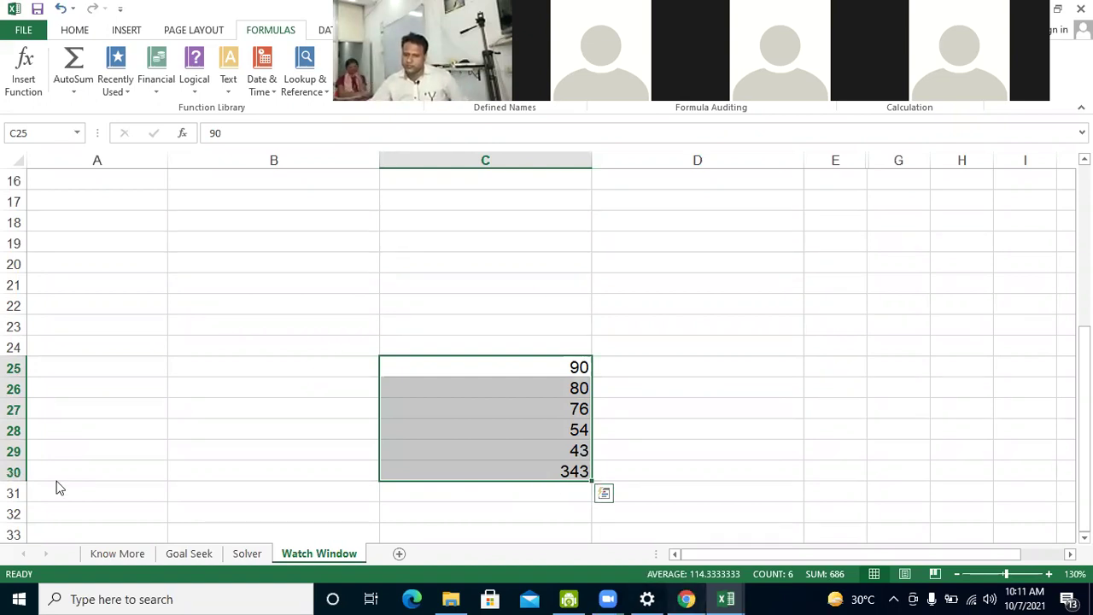
Switch to the course page in Chrome, skip the video past 03:32, and play the examples, pausing at 05:02
{"action": "key", "text": "alt+Tab"}
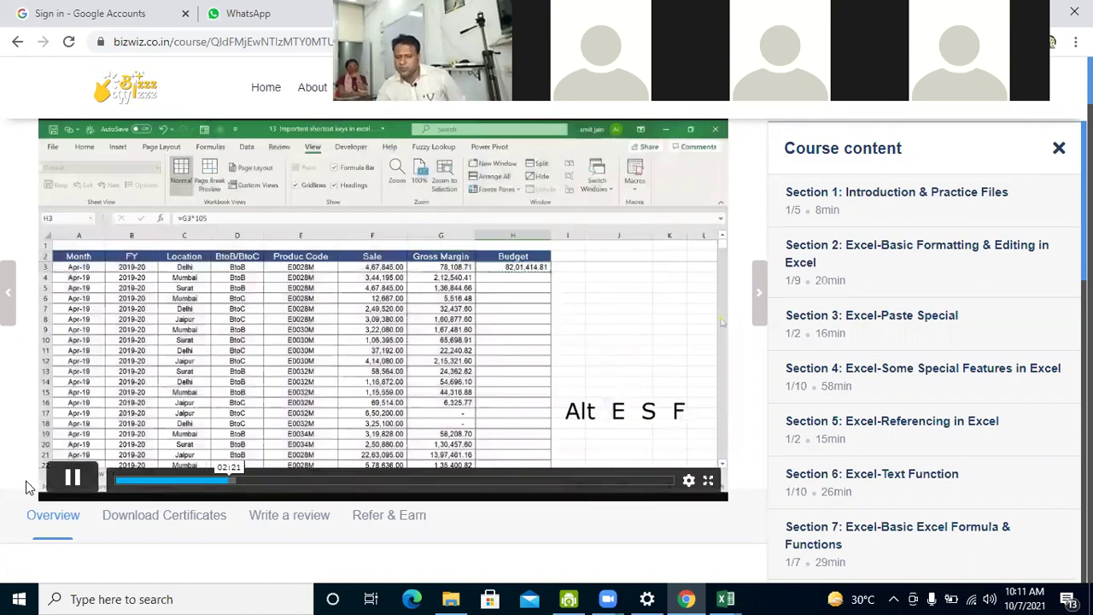
{"action": "left_click", "coordinate": [74, 480]}
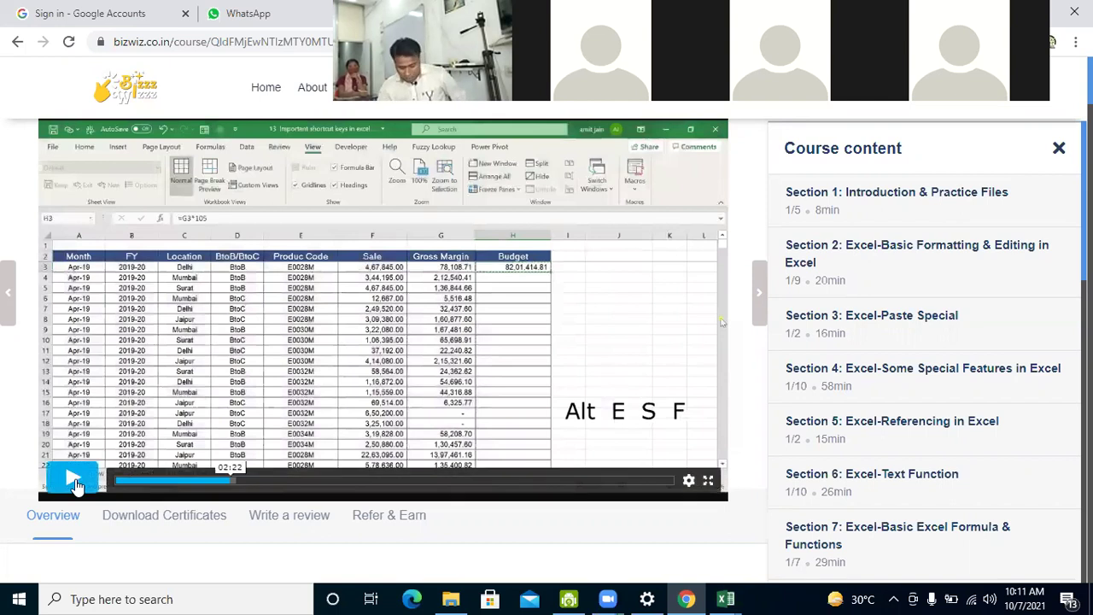
{"action": "left_click", "coordinate": [290, 482]}
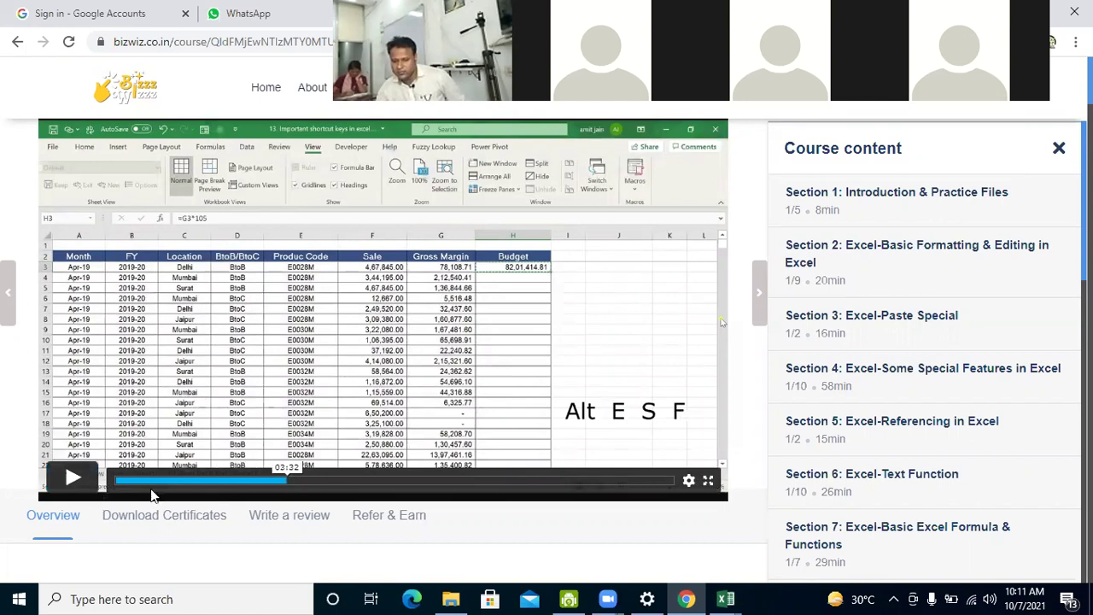
{"action": "left_click", "coordinate": [75, 481]}
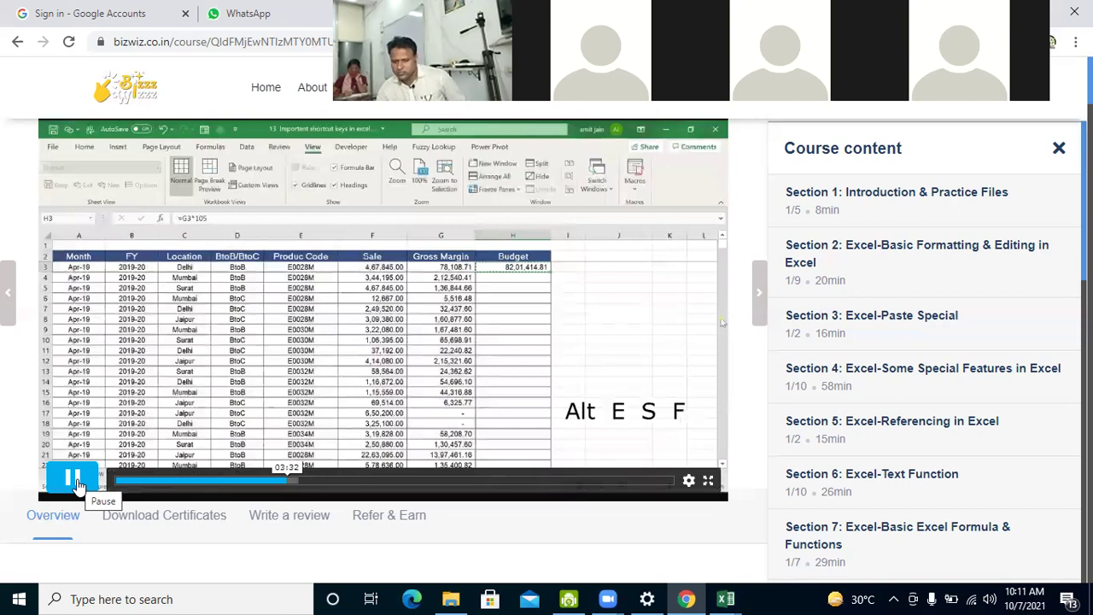
{"action": "left_click", "coordinate": [325, 472]}
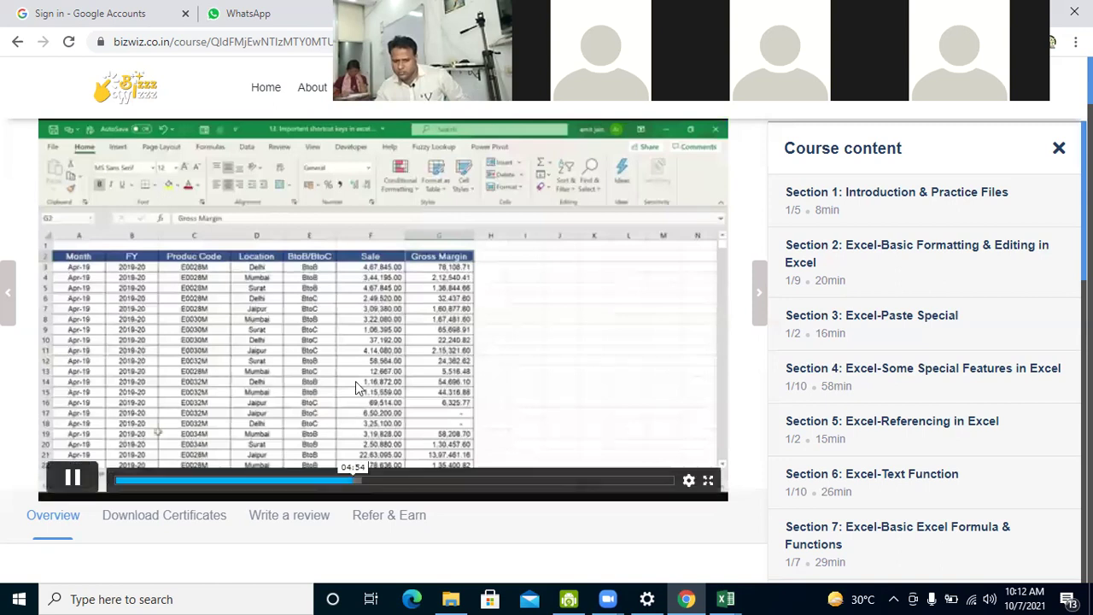
{"action": "left_click", "coordinate": [79, 481]}
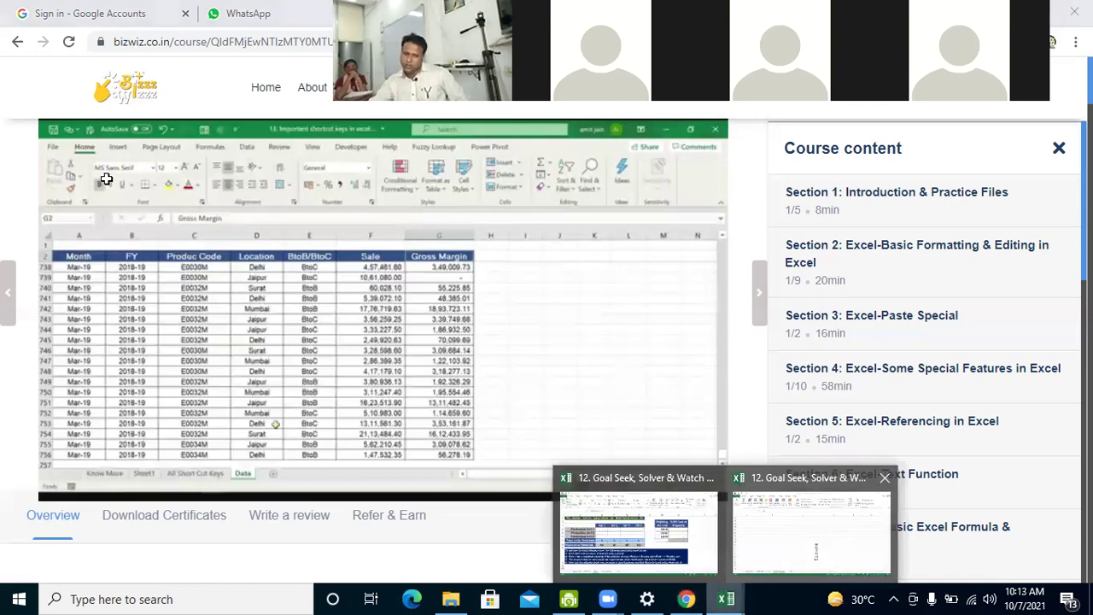
Switch to Excel, jump from A16 to the sheet's last row and last column, and return to the Total cell A7
{"action": "key", "text": "alt+Tab"}
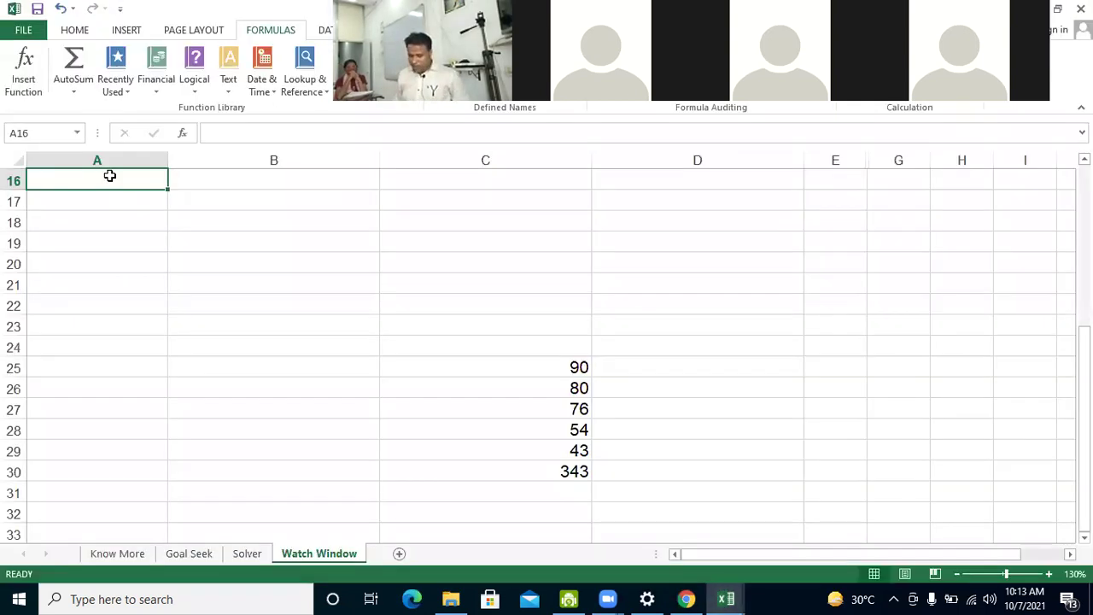
{"action": "key", "text": "ctrl+Down"}
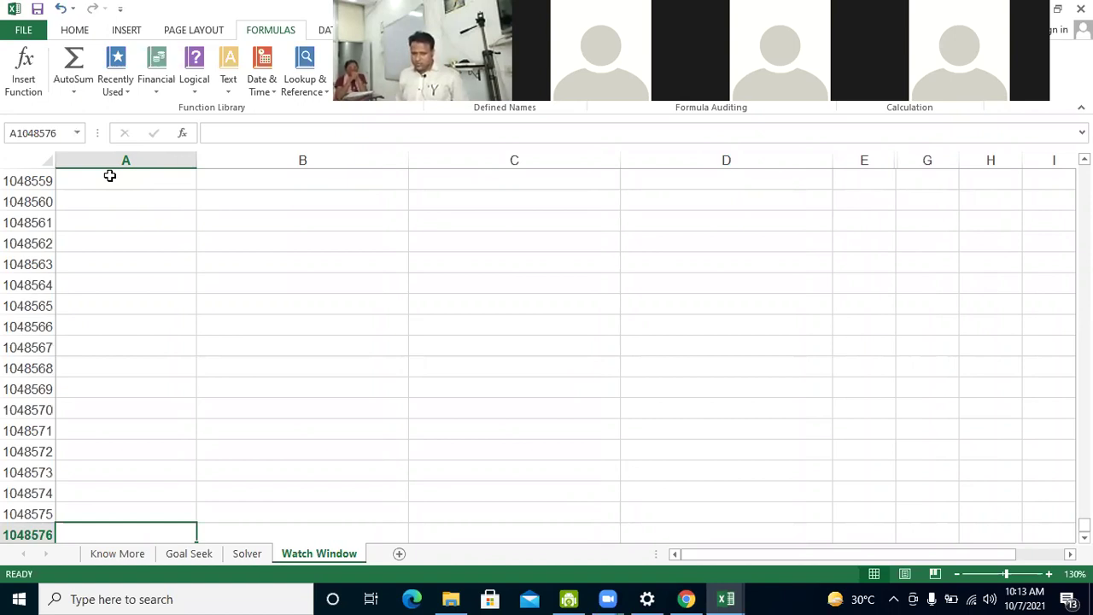
{"action": "key", "text": "ctrl+Right"}
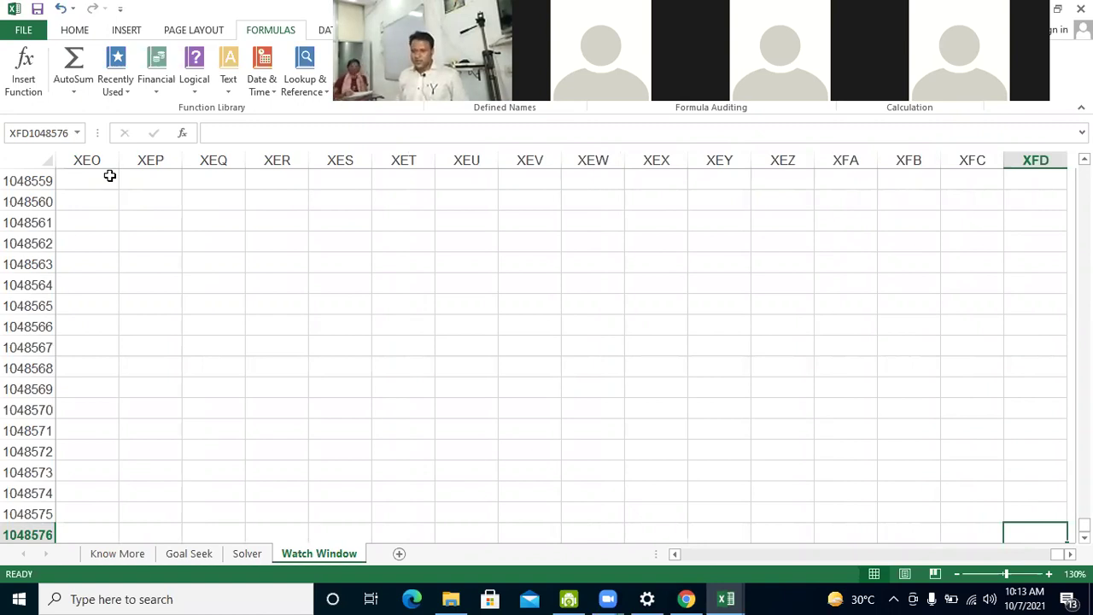
{"action": "key", "text": "ctrl+Left"}
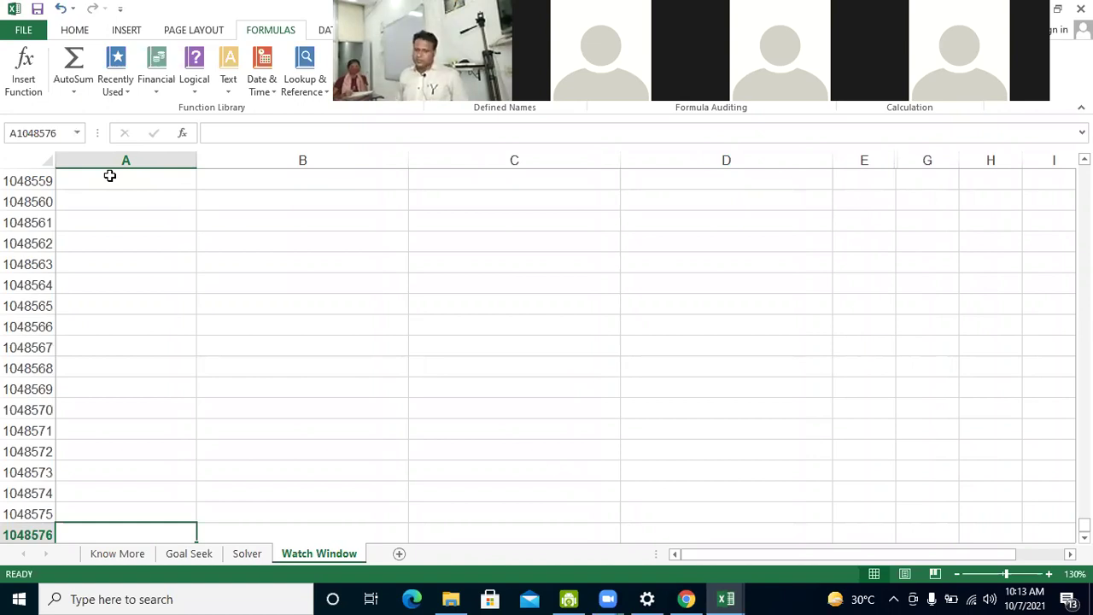
{"action": "key", "text": "ctrl+Up"}
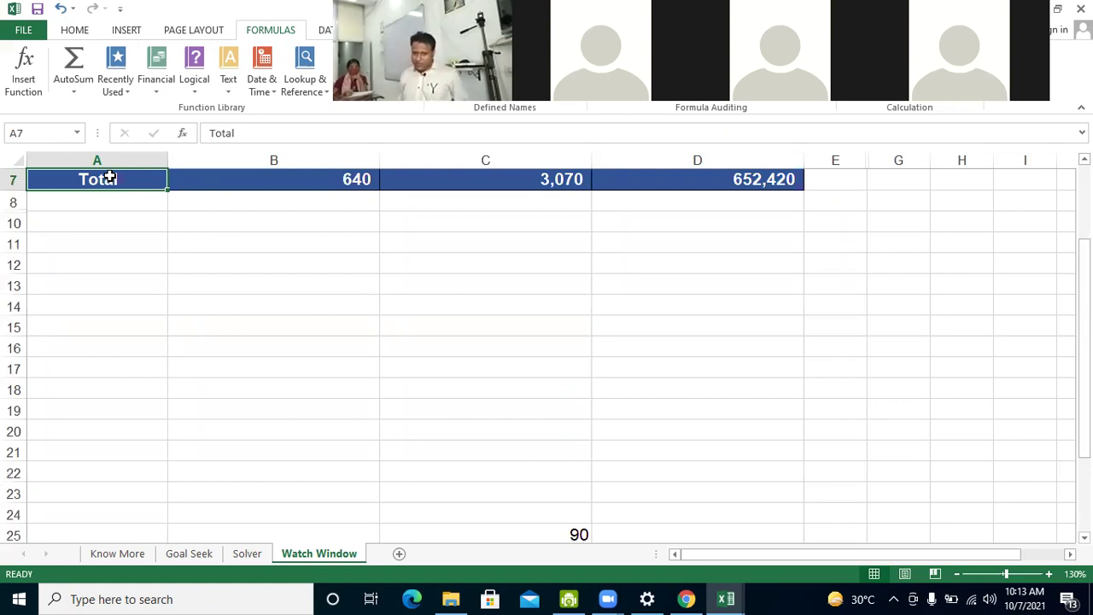
{"action": "key", "text": "ctrl+Down"}
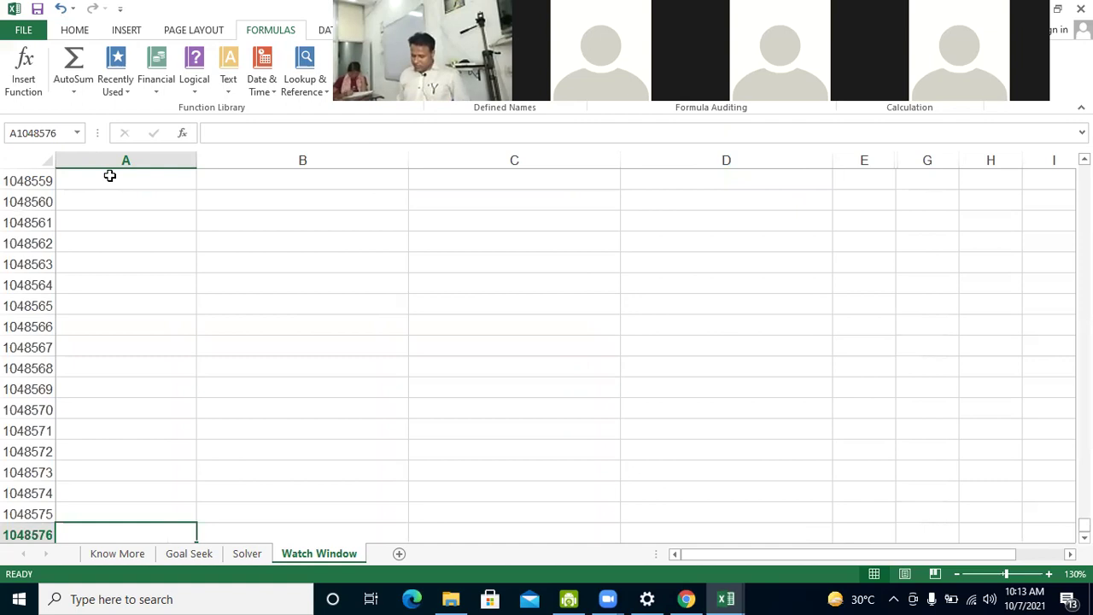
{"action": "key", "text": "ctrl+Up"}
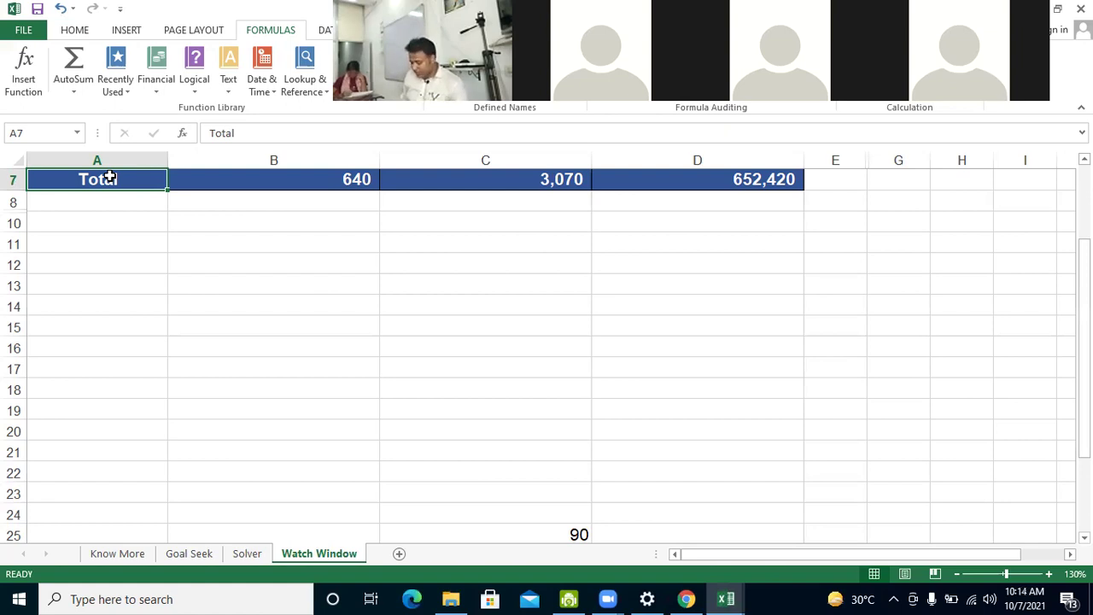
Move to the Total Production Cost total in D7, jump to the last column at XFD7, and return to D7
{"action": "key", "text": "Right"}
{"action": "key", "text": "Right"}
{"action": "key", "text": "Right"}
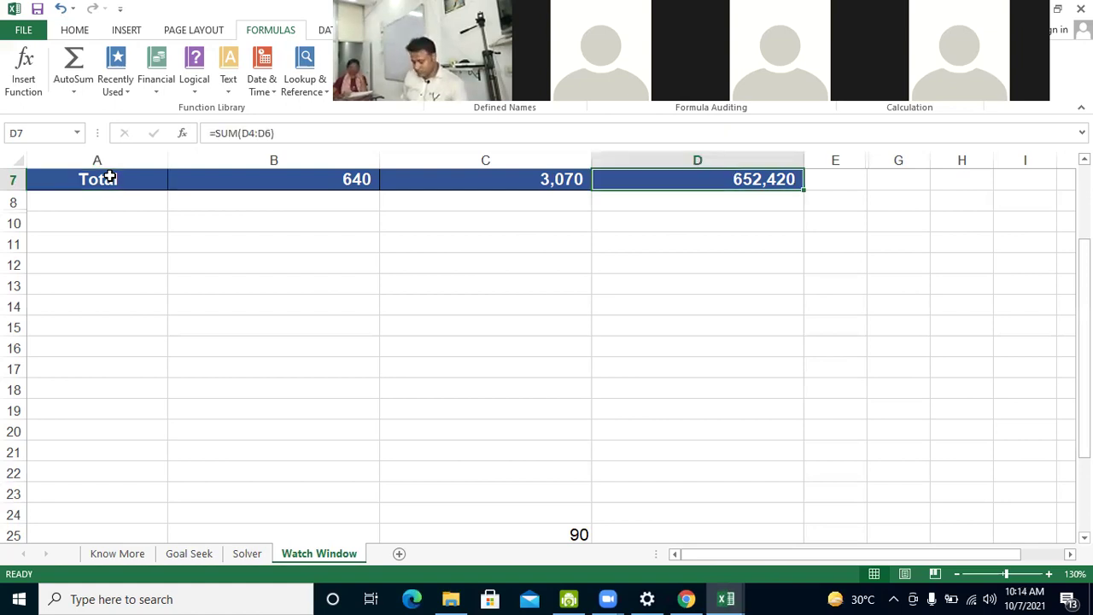
{"action": "key", "text": "ctrl+Right"}
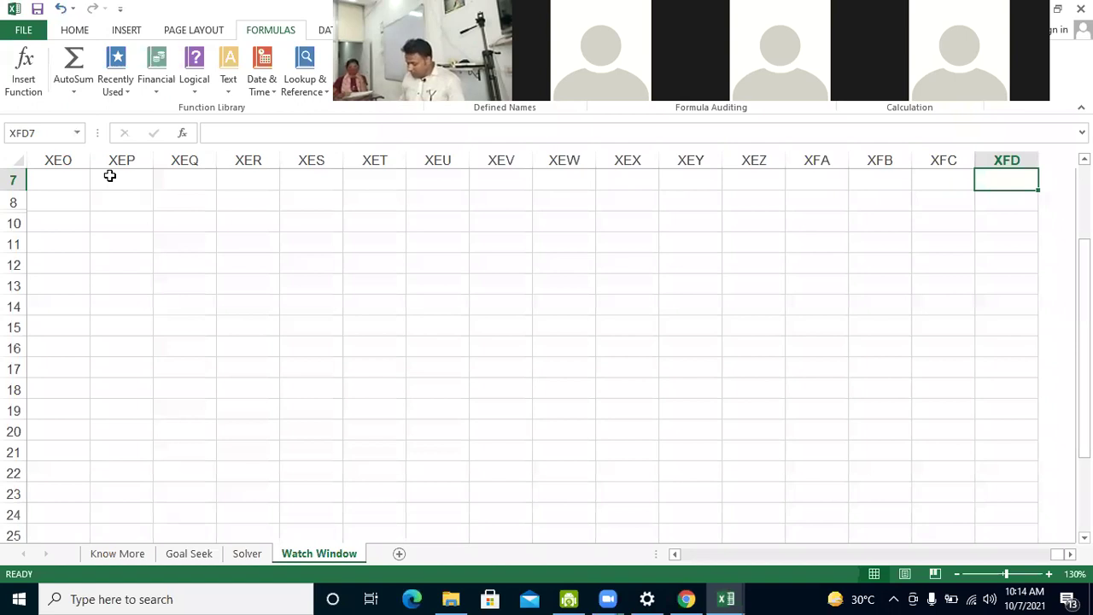
{"action": "key", "text": "ctrl+Left"}
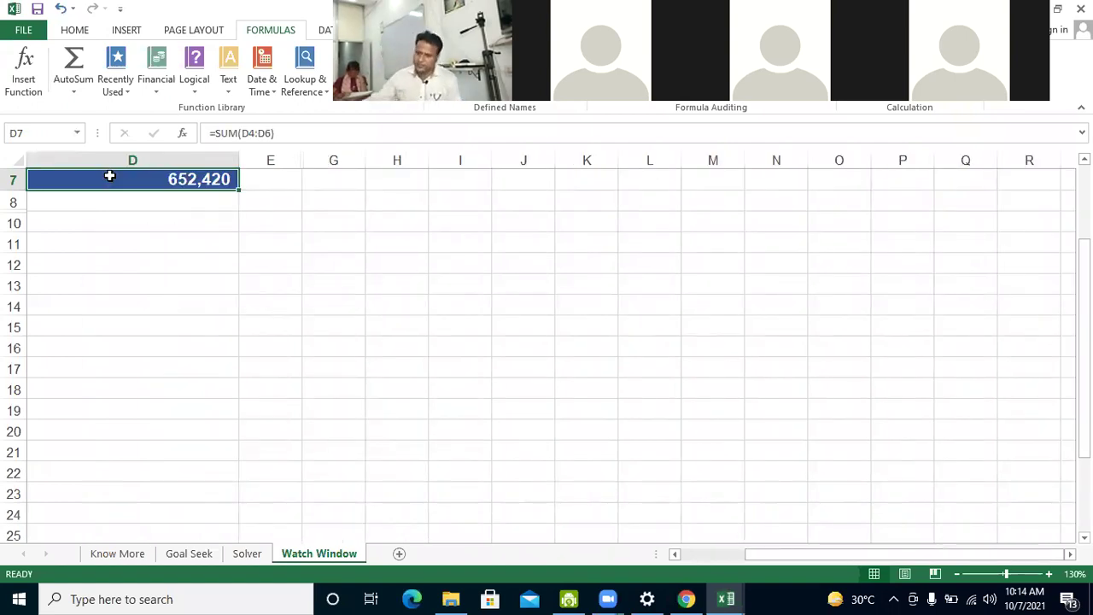
Switch to the course page in Chrome and play the range-selection example from 05:02, pausing at 05:21
{"action": "left_click", "coordinate": [685, 598]}
{"action": "left_click", "coordinate": [73, 483]}
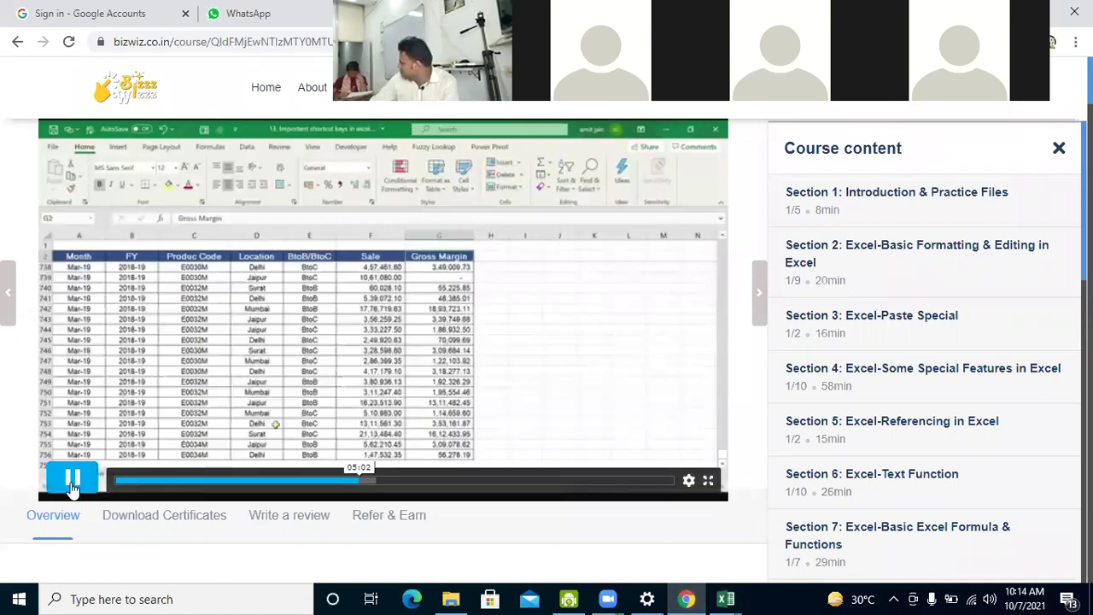
{"action": "left_click", "coordinate": [73, 483]}
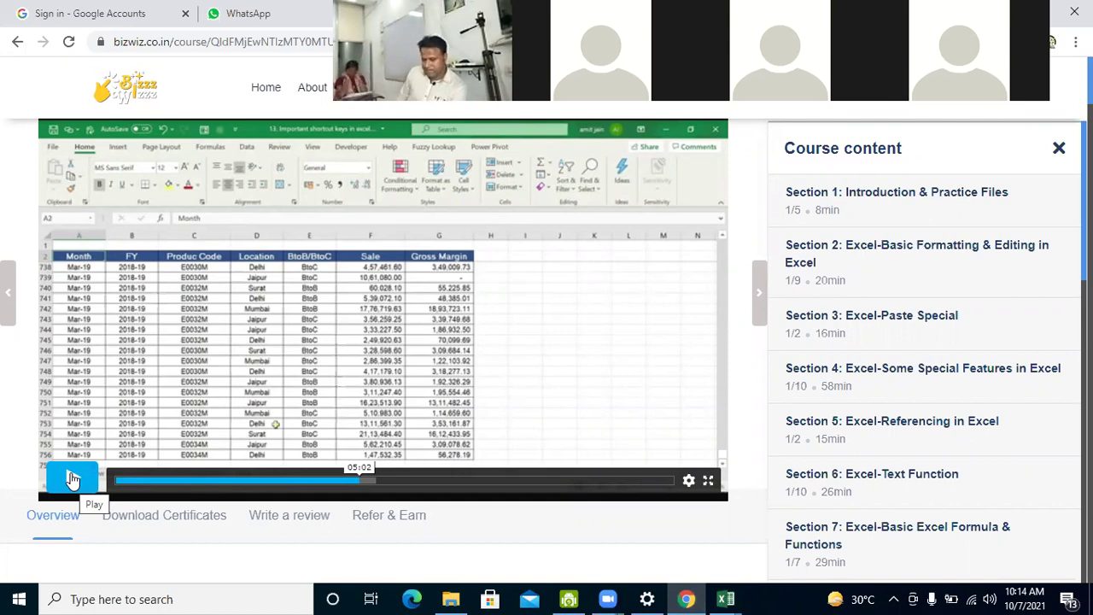
{"action": "left_click", "coordinate": [72, 479]}
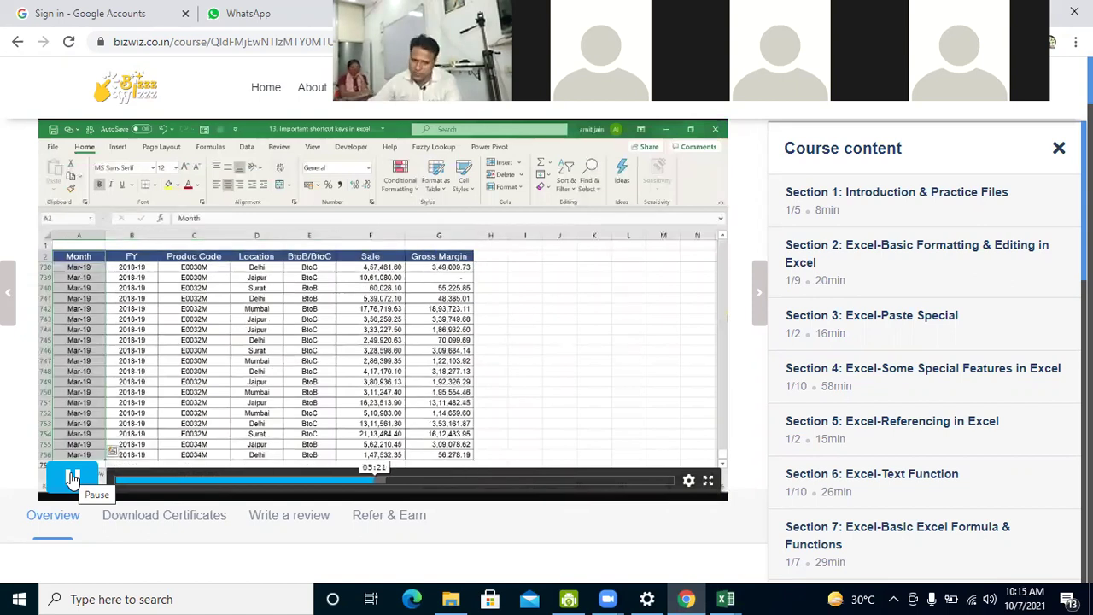
{"action": "key", "text": "space"}
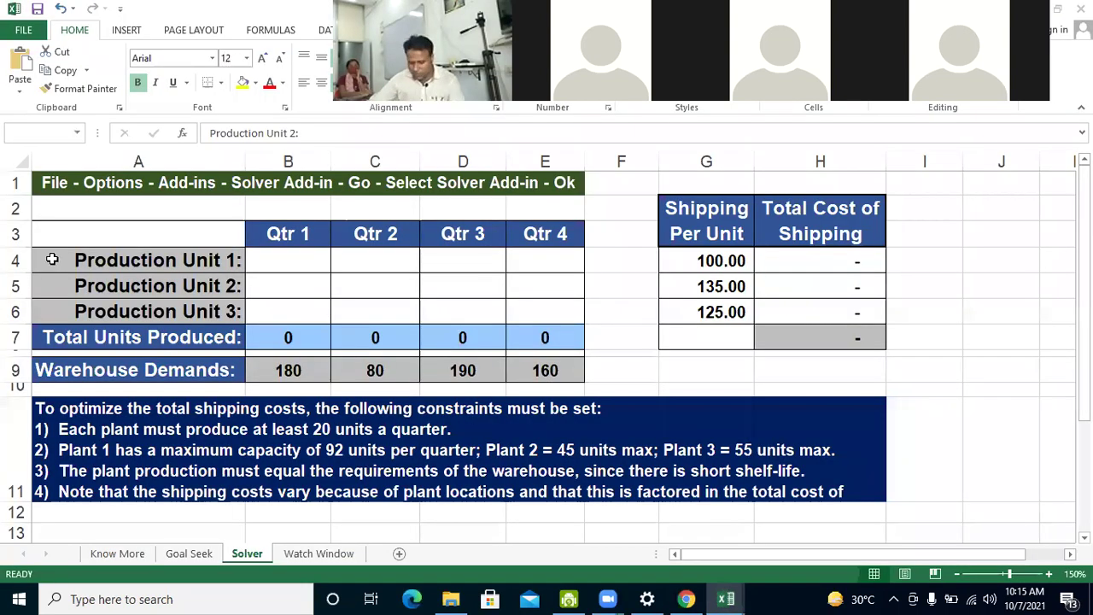
On the Solver sheet in Excel, select from Production Unit 1 in A4 across and down to cover A4:G7
{"action": "left_click", "coordinate": [53, 256]}
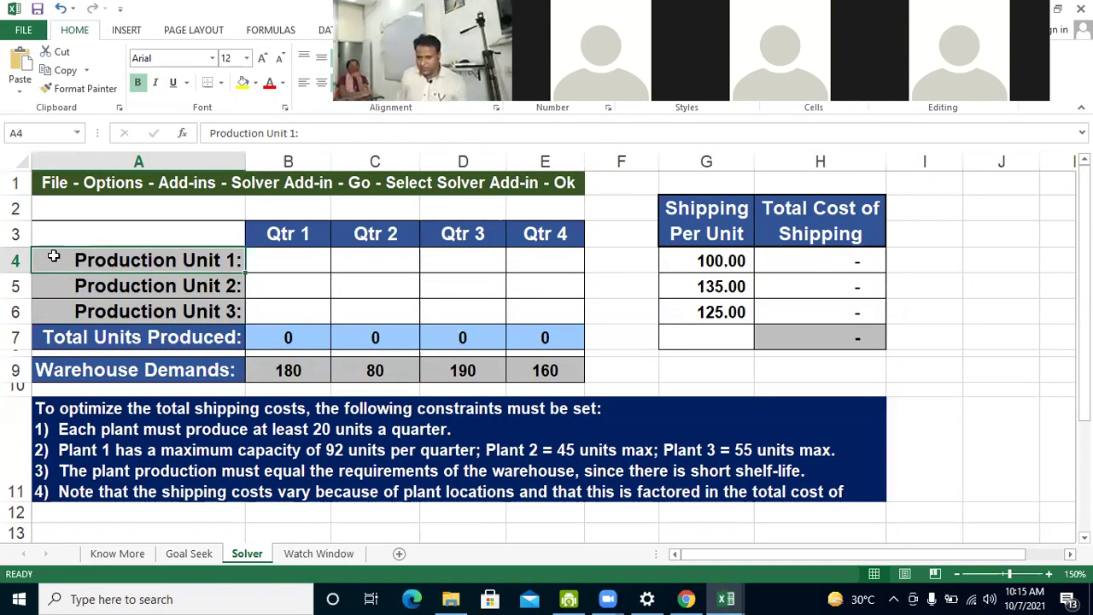
{"action": "key", "text": "ctrl+shift+Right"}
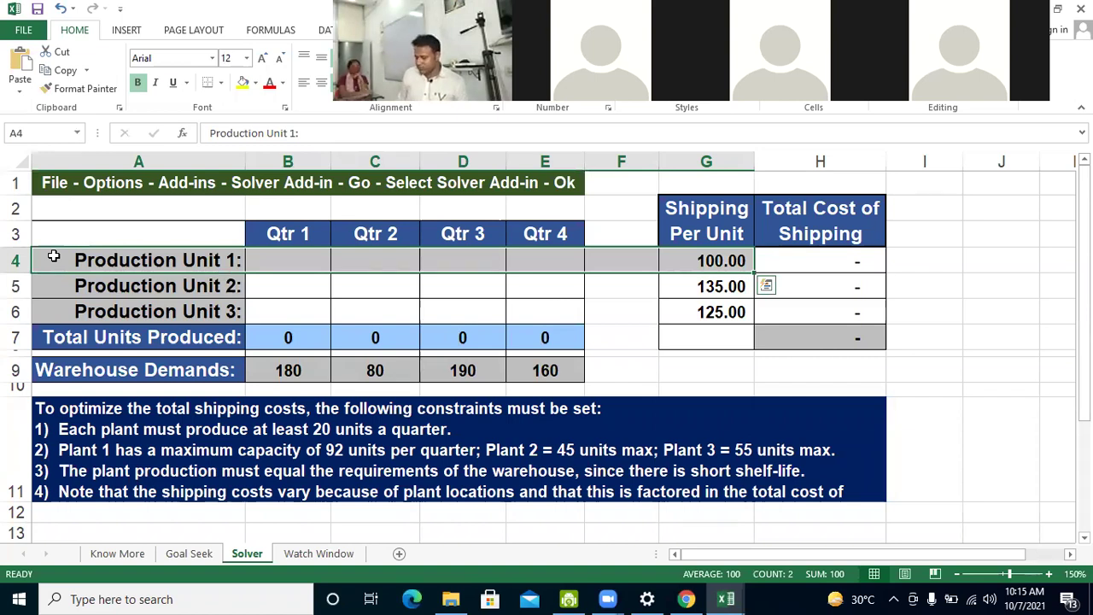
{"action": "key", "text": "ctrl+shift+Down"}
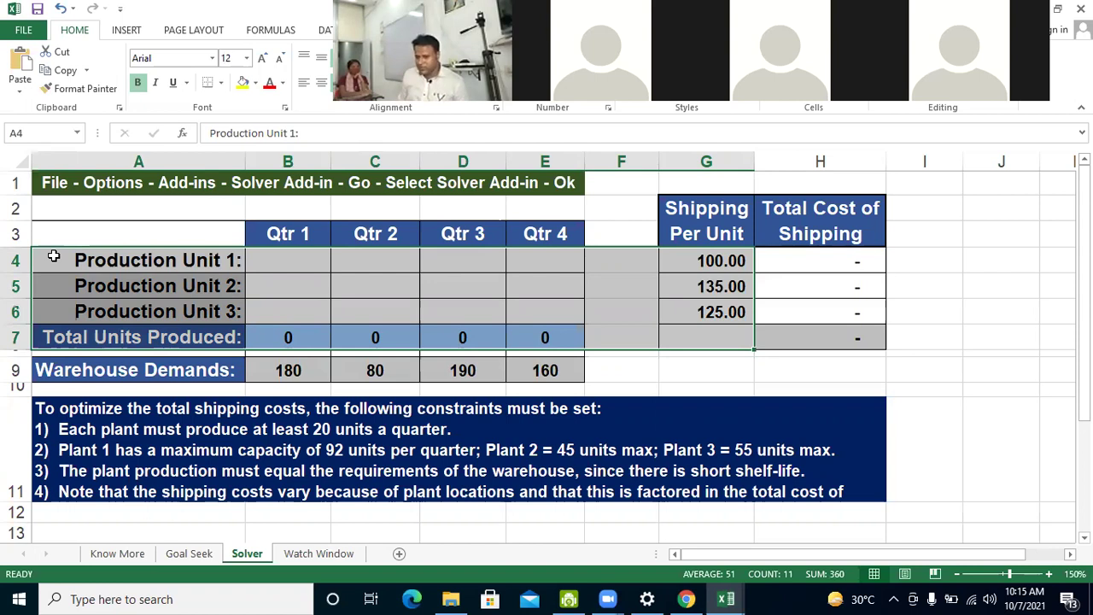
Extend the selection row by row and column by column to A4:H11, shrinking it to row 9 and expanding it again
{"action": "key", "text": "shift+Down"}
{"action": "key", "text": "shift+Down"}
{"action": "key", "text": "shift+Down"}
{"action": "key", "text": "shift+Down"}
{"action": "key", "text": "shift+Right"}
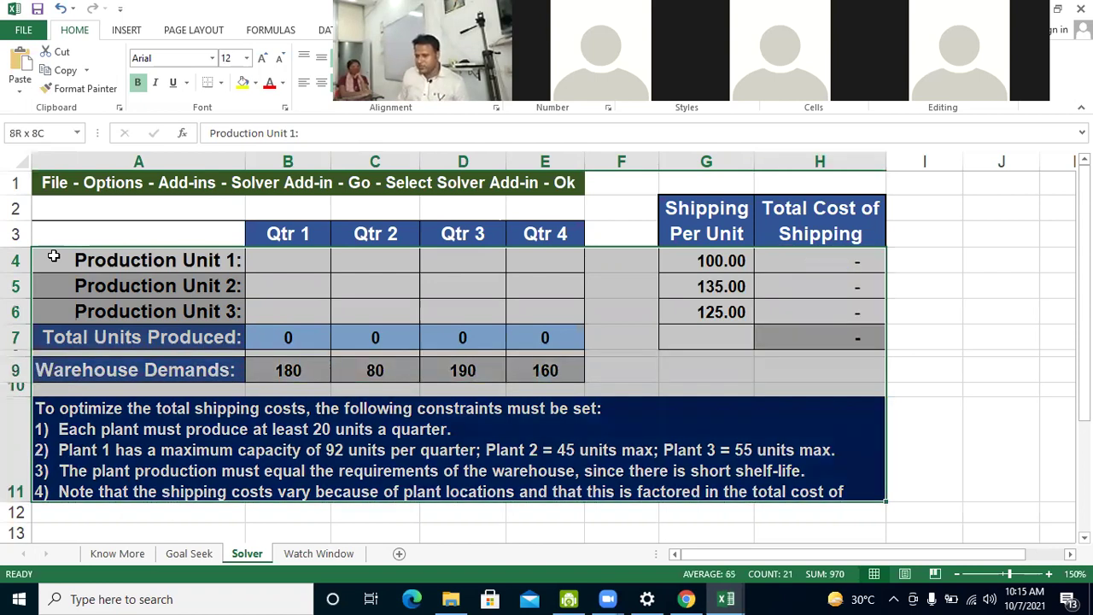
{"action": "key", "text": "shift+Up"}
{"action": "key", "text": "shift+Up"}
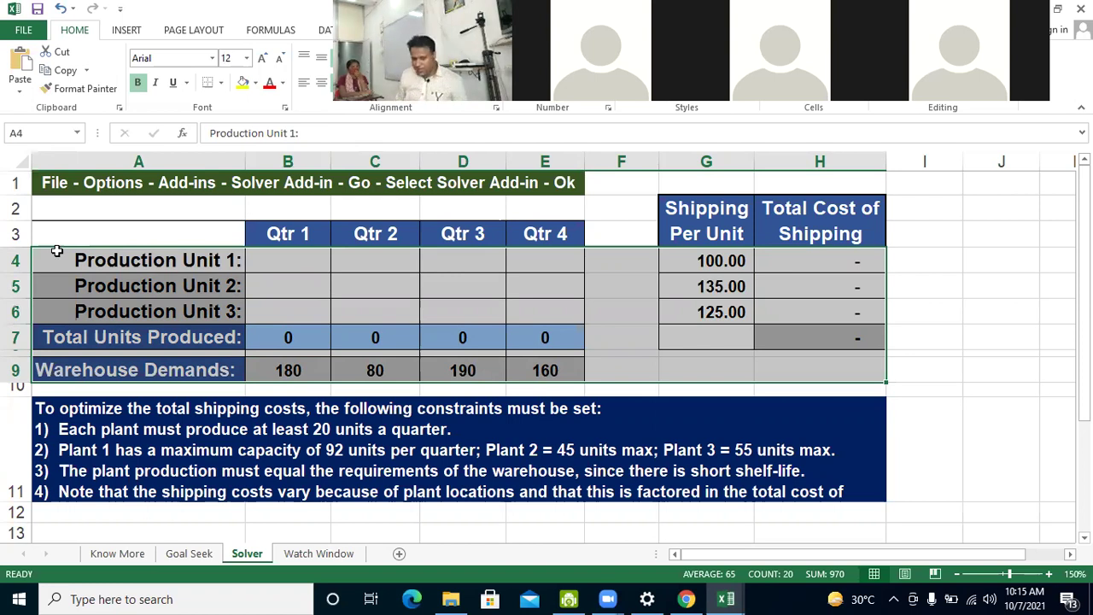
{"action": "key", "text": "shift+Down"}
{"action": "key", "text": "shift+Down"}
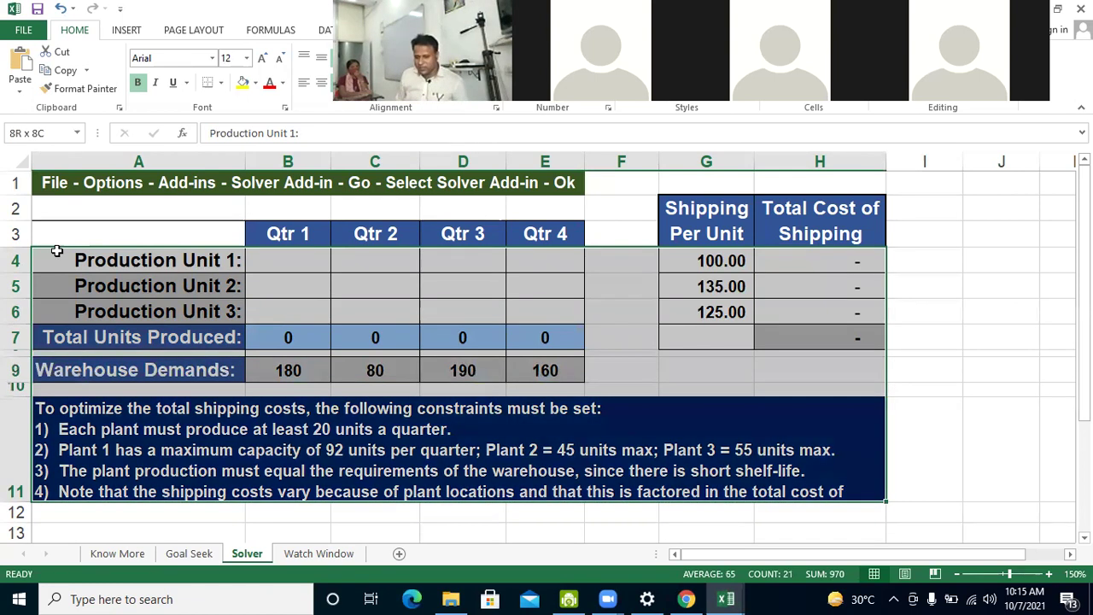
Shrink the selection upward row by row and continue past the starting row to cover A3:H4
{"action": "key", "text": "shift+Up"}
{"action": "key", "text": "shift+Up"}
{"action": "key", "text": "shift+Up"}
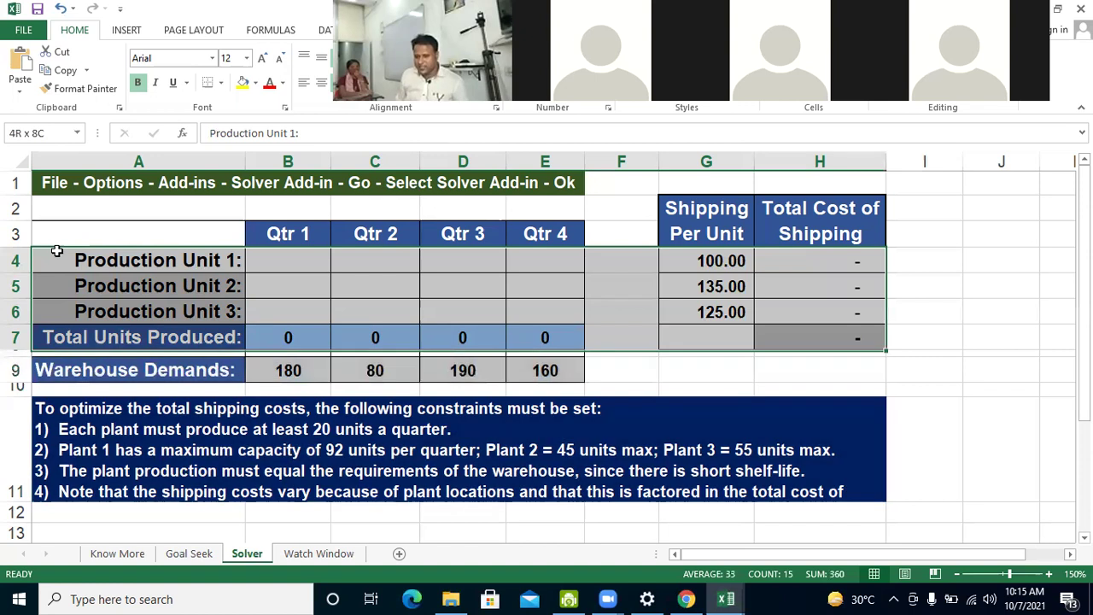
{"action": "key", "text": "shift+Up"}
{"action": "key", "text": "shift+Up"}
{"action": "key", "text": "shift+Up"}
{"action": "key", "text": "shift+Up"}
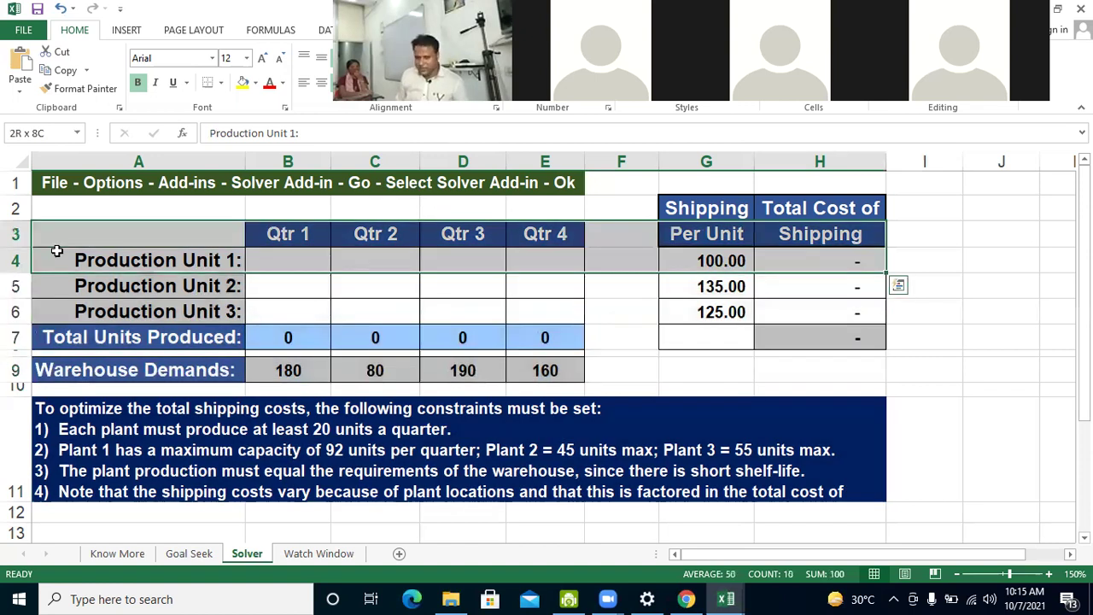
Narrow the selection column by column to A3:A4 and widen it back across to A3:H4
{"action": "key", "text": "shift+Left"}
{"action": "key", "text": "shift+Left"}
{"action": "key", "text": "shift+Left"}
{"action": "key", "text": "shift+Left"}
{"action": "key", "text": "shift+Left"}
{"action": "key", "text": "shift+Left"}
{"action": "key", "text": "shift+Left"}
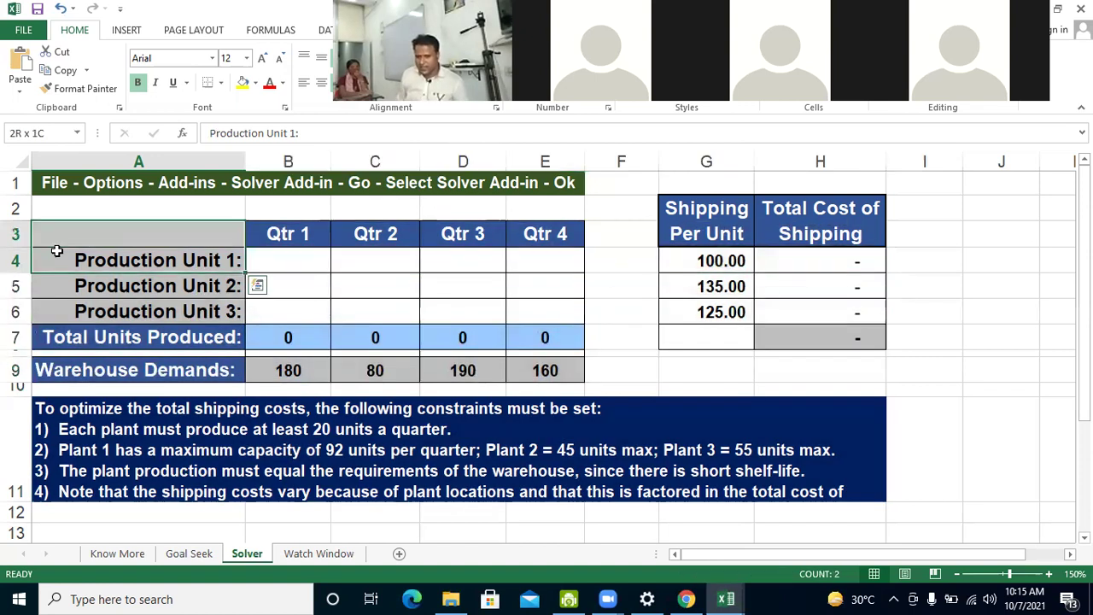
{"action": "key", "text": "shift+Right"}
{"action": "key", "text": "shift+Right"}
{"action": "key", "text": "shift+Right"}
{"action": "key", "text": "shift+Right"}
{"action": "key", "text": "shift+Right"}
{"action": "key", "text": "shift+Right"}
{"action": "left_click_drag", "start_coordinate": [56, 251], "coordinate": [56, 250]}
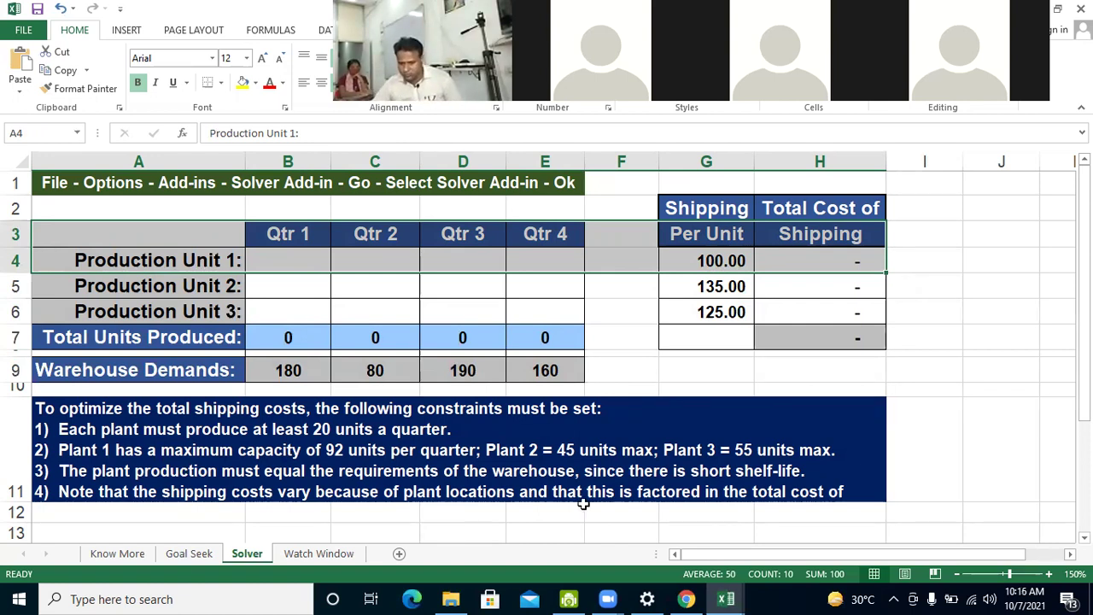
Switch to the course page in Chrome and play the Ctrl T table example, pausing at 05:49
{"action": "left_click", "coordinate": [687, 597]}
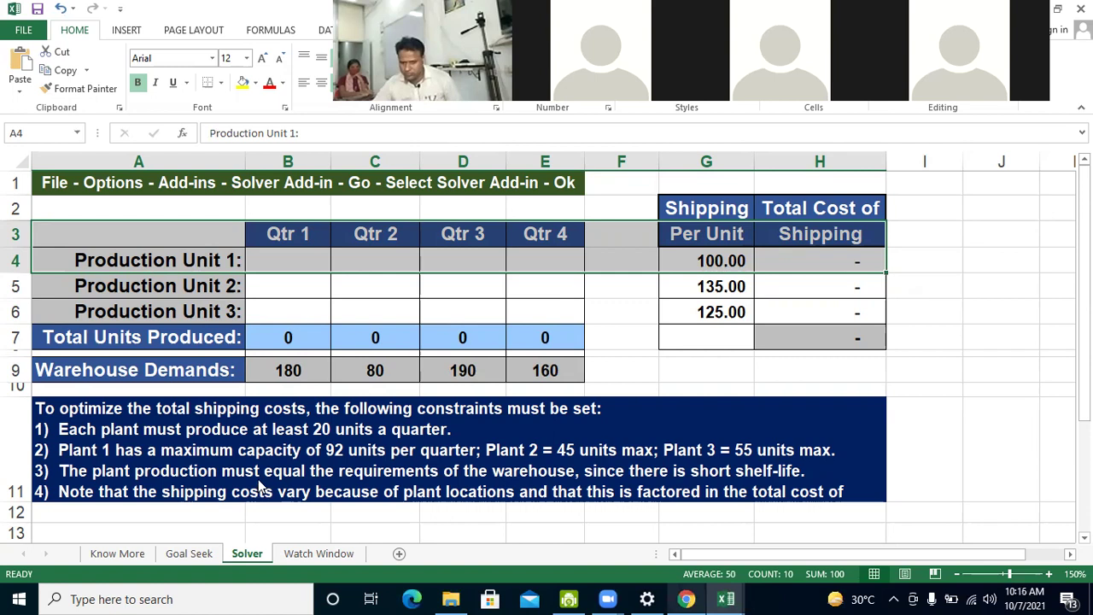
{"action": "left_click", "coordinate": [83, 482]}
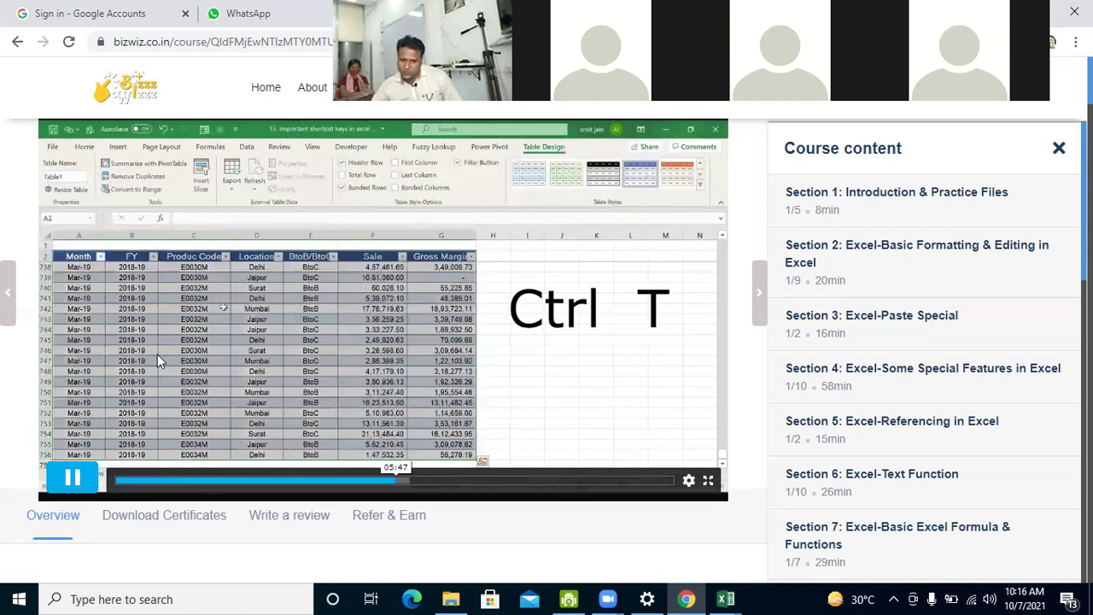
{"action": "left_click", "coordinate": [75, 482]}
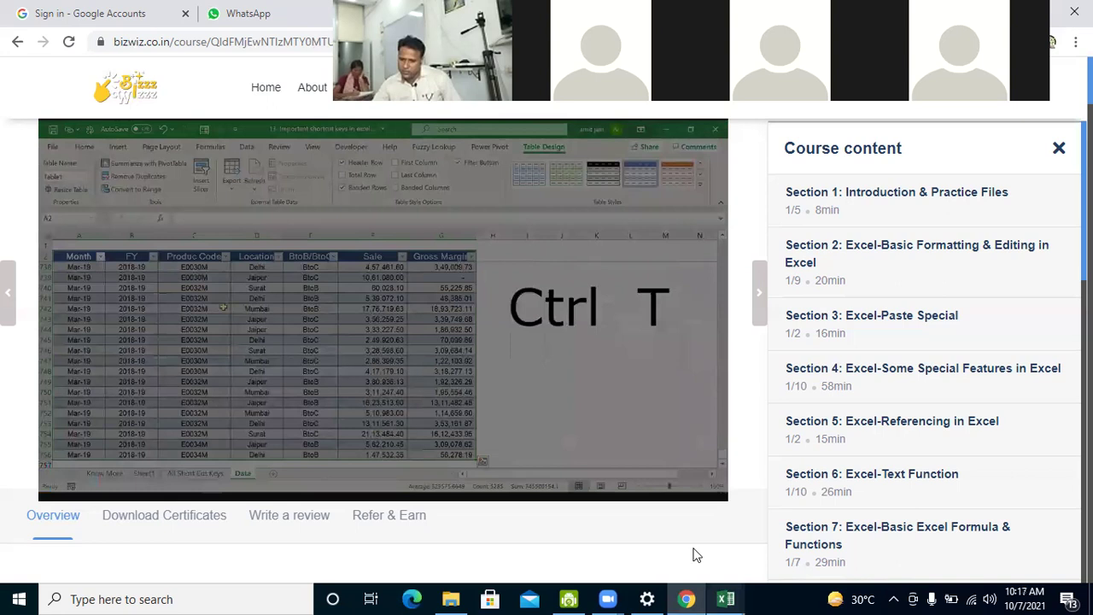
On the Solver sheet in Excel, convert A1:E9 into a table without headers and undo the conversion
{"action": "mouse_move", "coordinate": [725, 598]}
{"action": "left_click", "coordinate": [638, 525]}
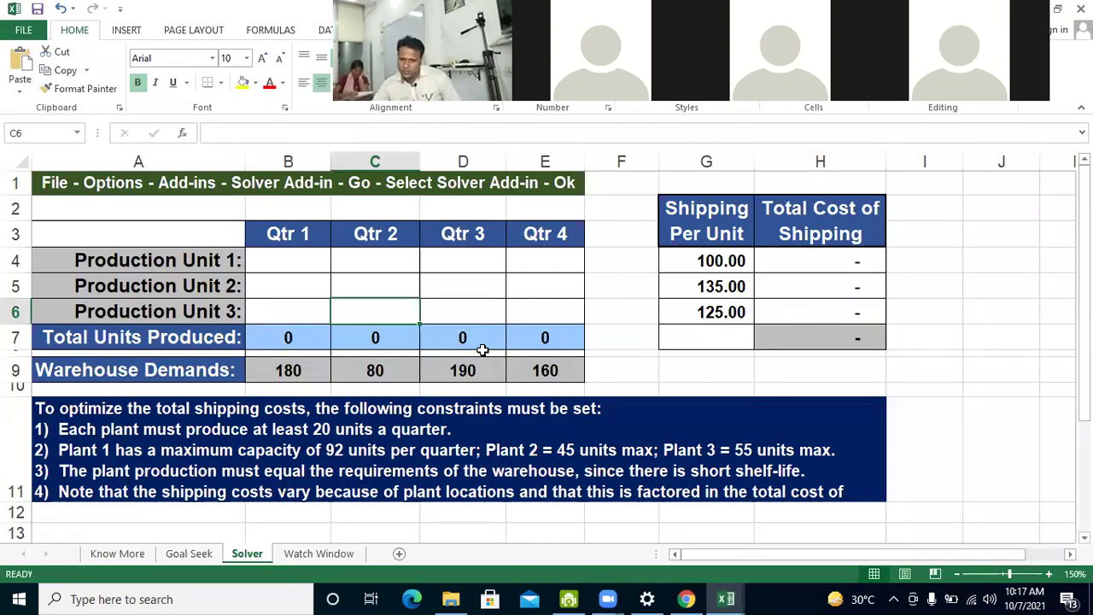
{"action": "key", "text": "ctrl+a"}
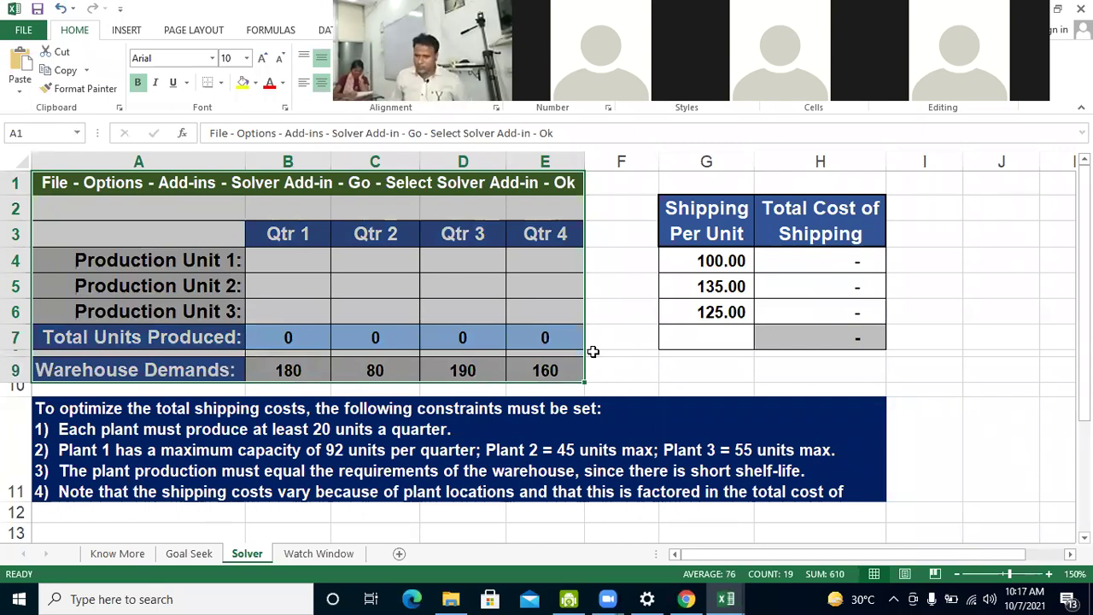
{"action": "key", "text": "ctrl+t"}
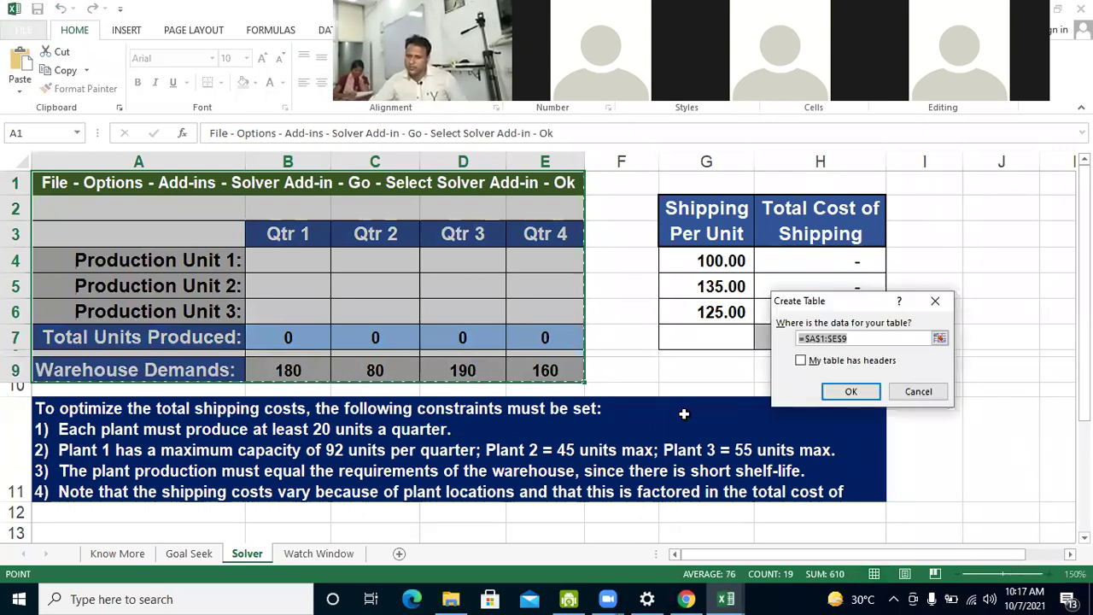
{"action": "left_click", "coordinate": [834, 384]}
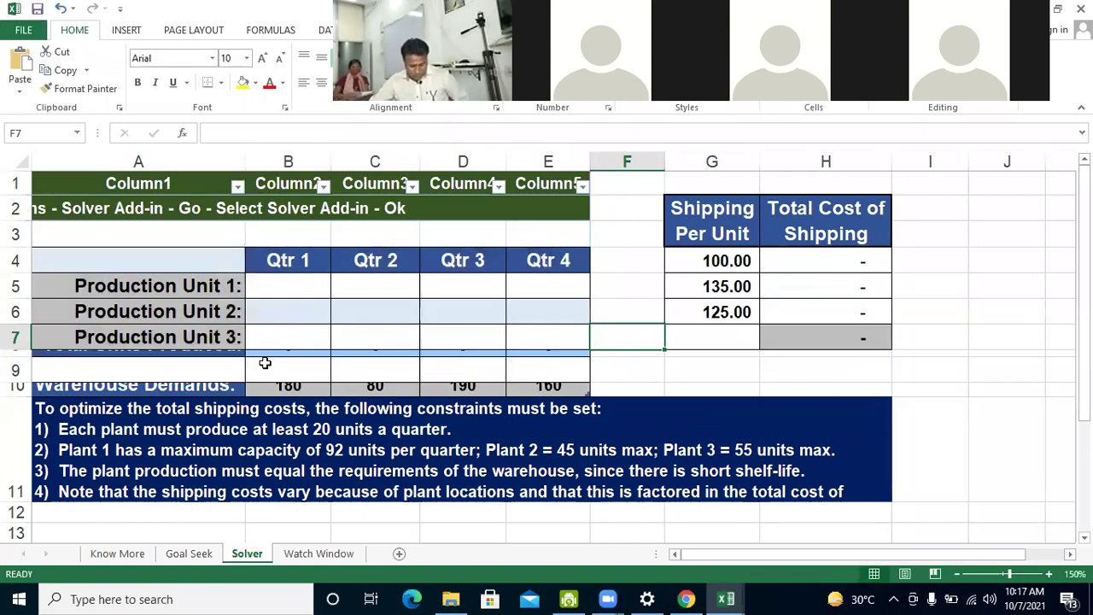
{"action": "key", "text": "ctrl+z"}
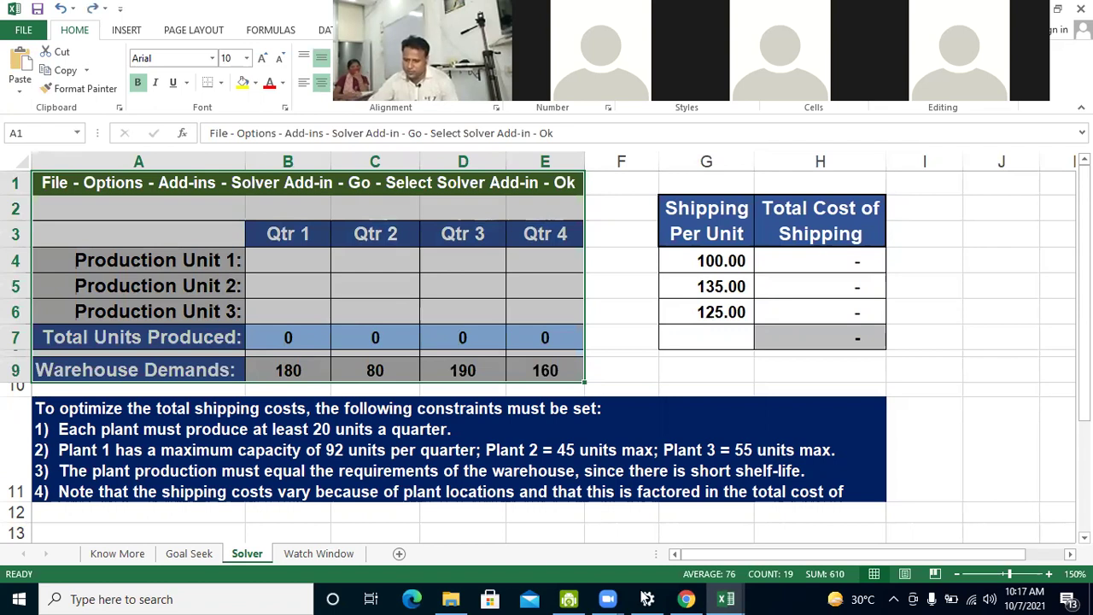
Return to the course video in Chrome and play the Alt ; visible-cells example from 05:49, pausing at 06:21
{"action": "left_click", "coordinate": [687, 599]}
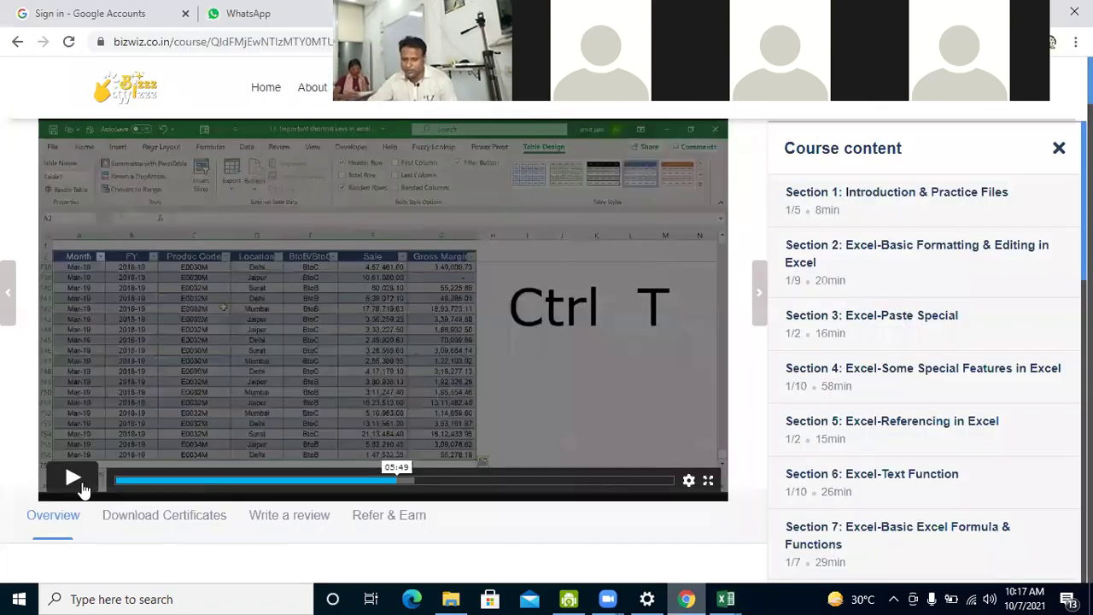
{"action": "left_click", "coordinate": [81, 485]}
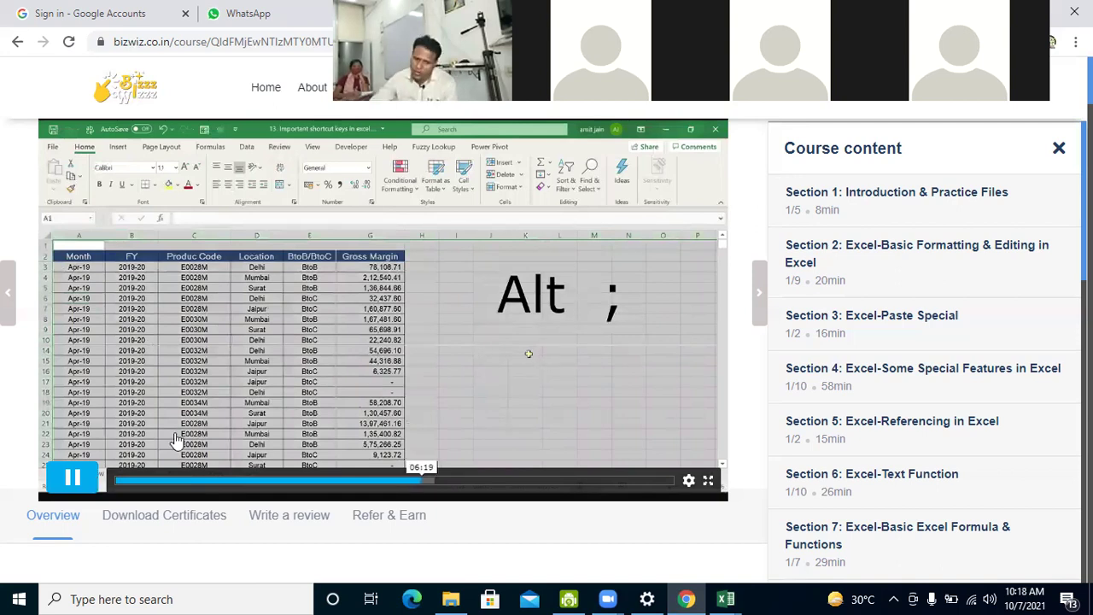
{"action": "key", "text": "space"}
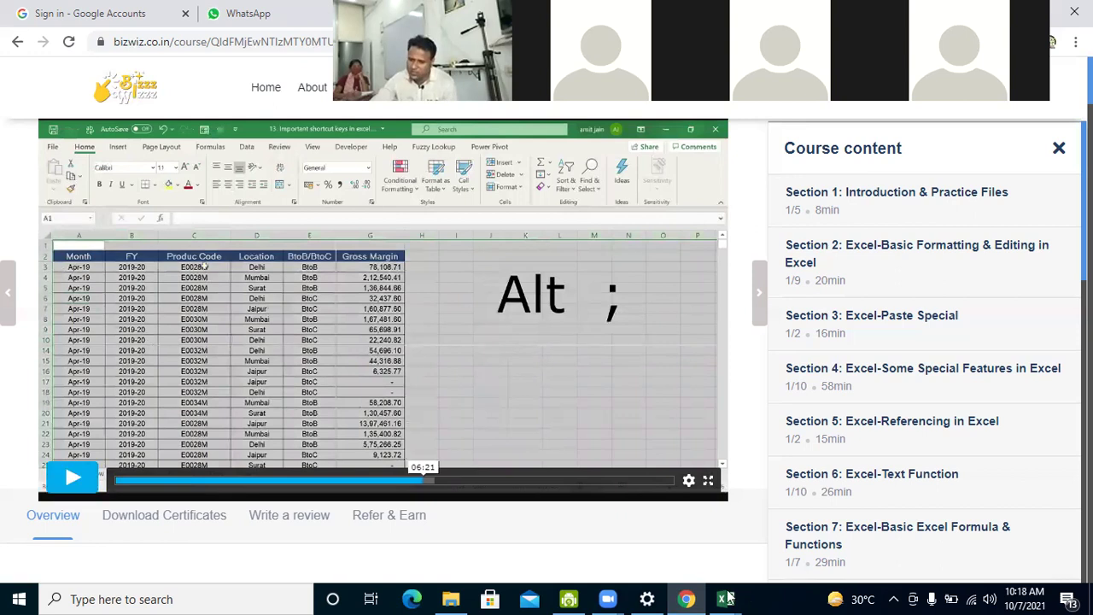
On the Solver sheet in Excel, hide row 6 containing Production Unit 3
{"action": "left_click", "coordinate": [728, 598]}
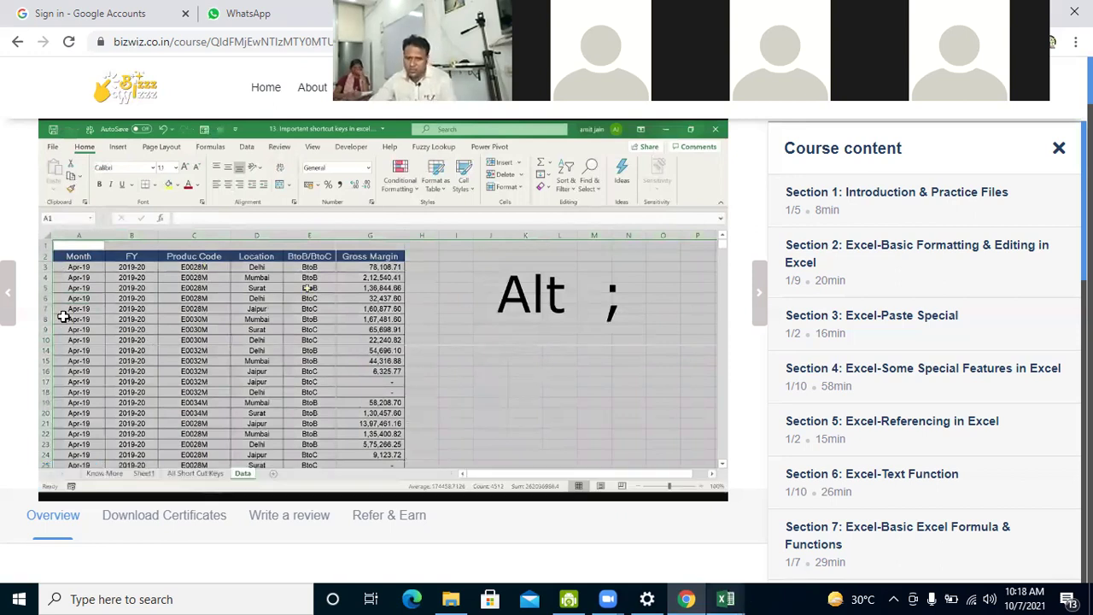
{"action": "left_click", "coordinate": [66, 314]}
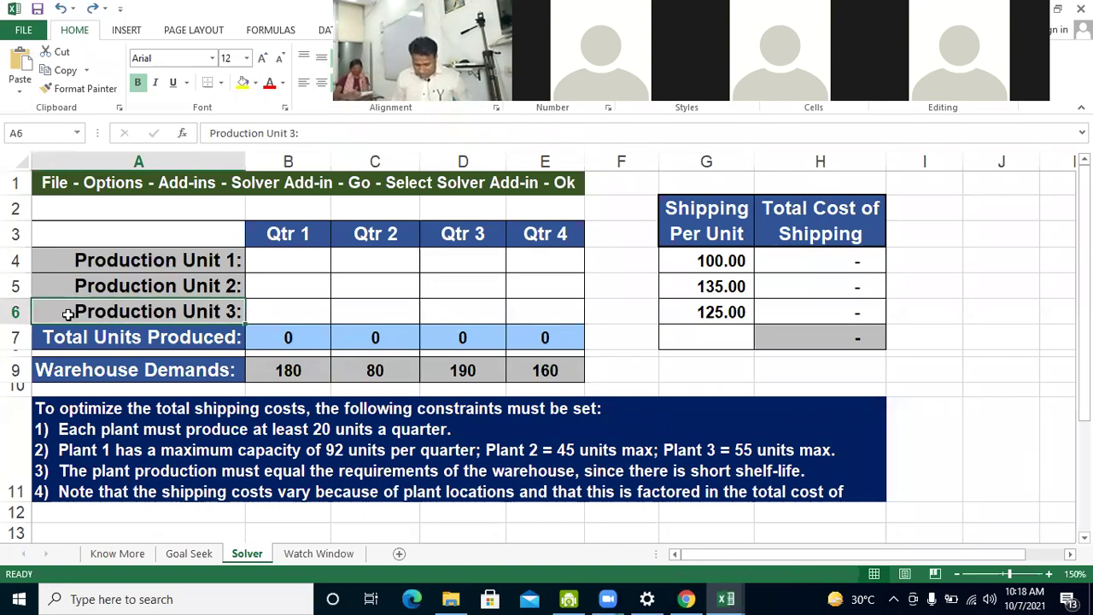
{"action": "key", "text": "ctrl+9"}
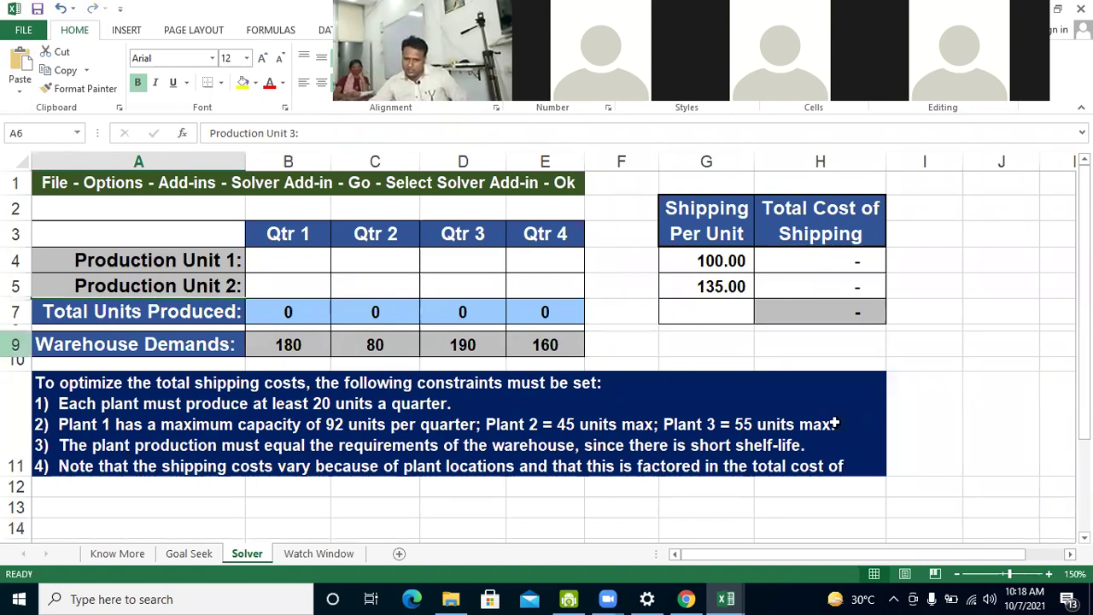
Select only the visible cells in columns A to H, leaving out hidden row 6
{"action": "key", "text": "ctrl+a"}
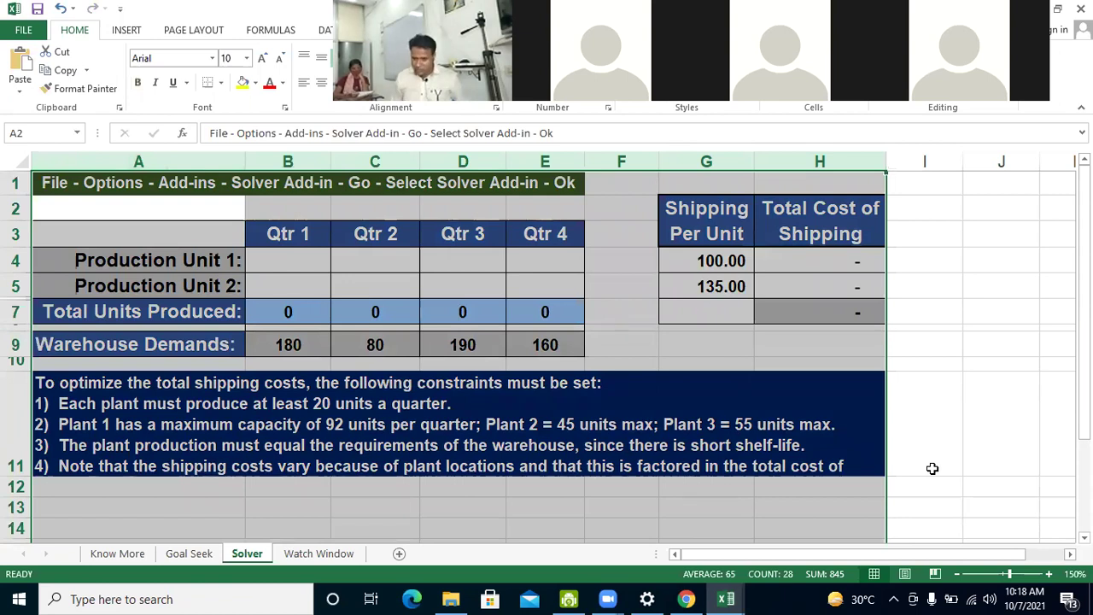
{"action": "left_click", "coordinate": [984, 453]}
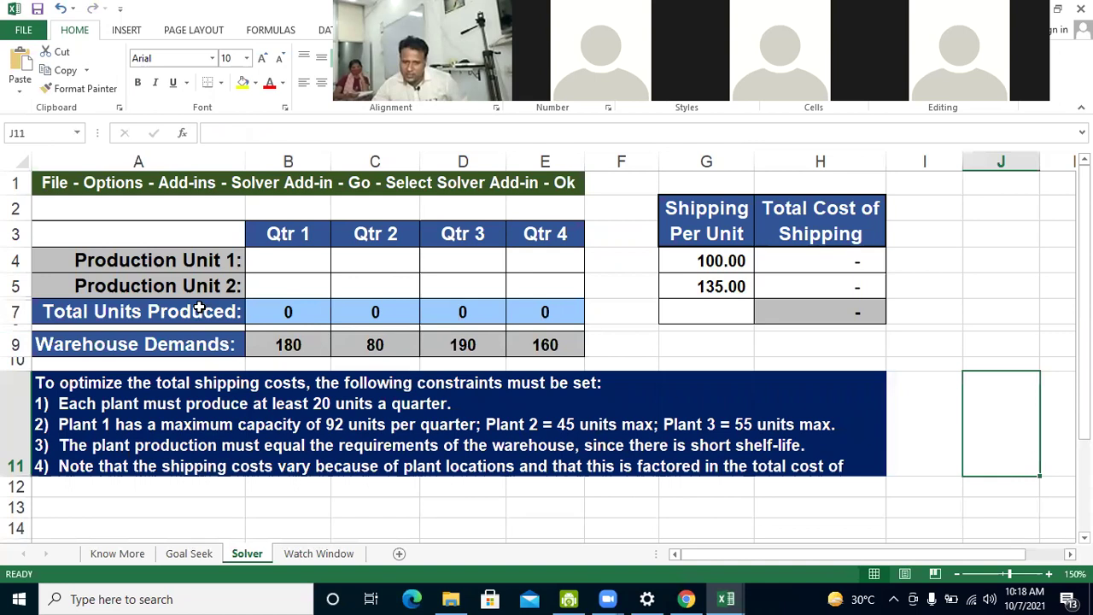
{"action": "left_click", "coordinate": [77, 306]}
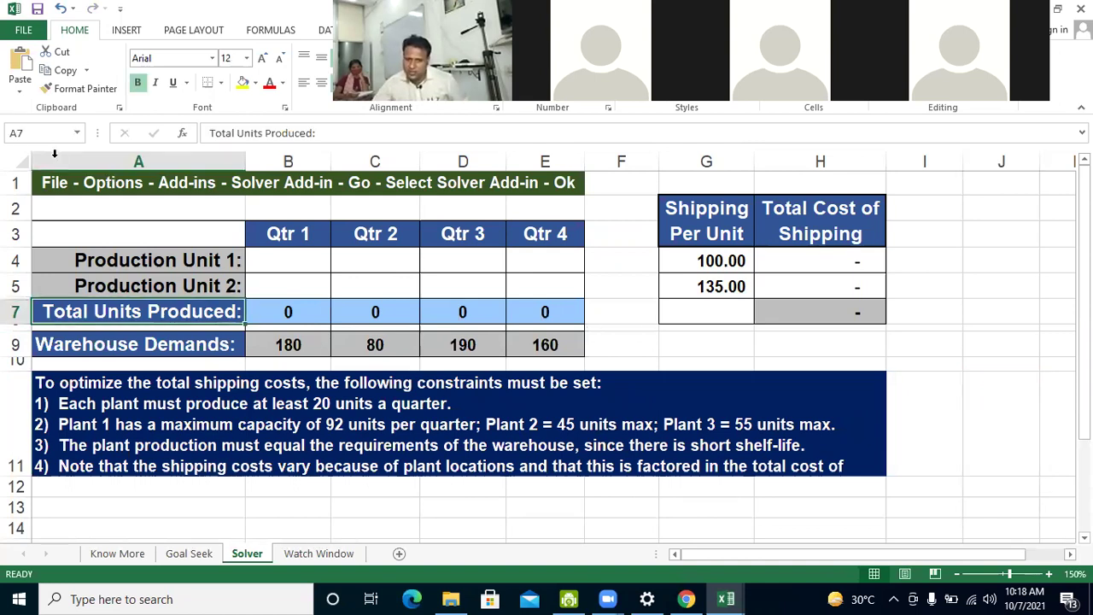
{"action": "left_click_drag", "start_coordinate": [54, 154], "coordinate": [862, 414]}
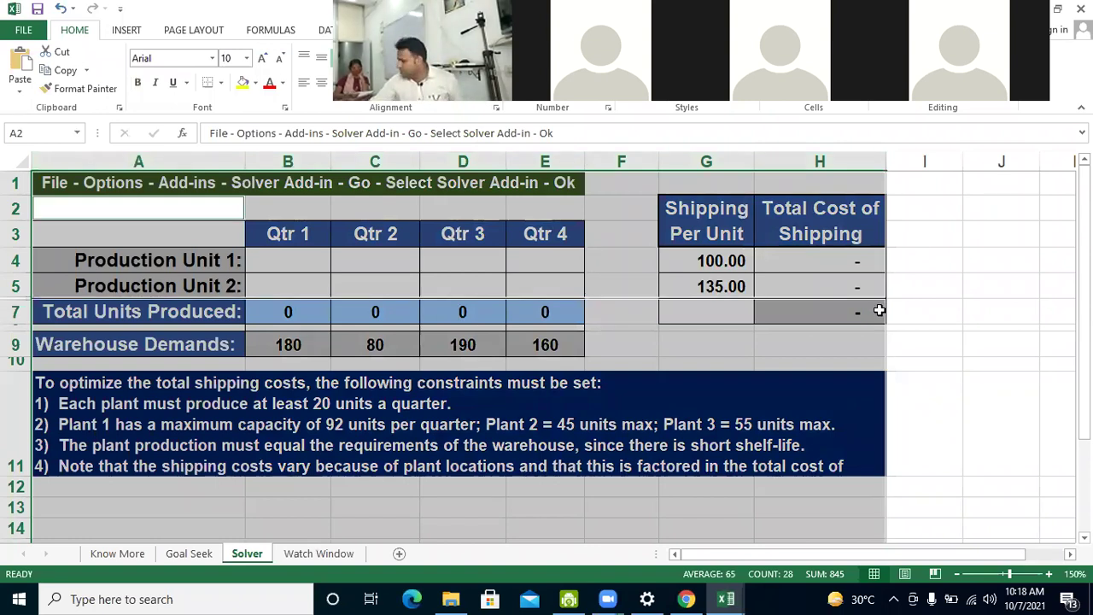
Return to the course video in Chrome and play the Ctrl ; date example from 06:21, pausing at 06:37
{"action": "left_click", "coordinate": [685, 598]}
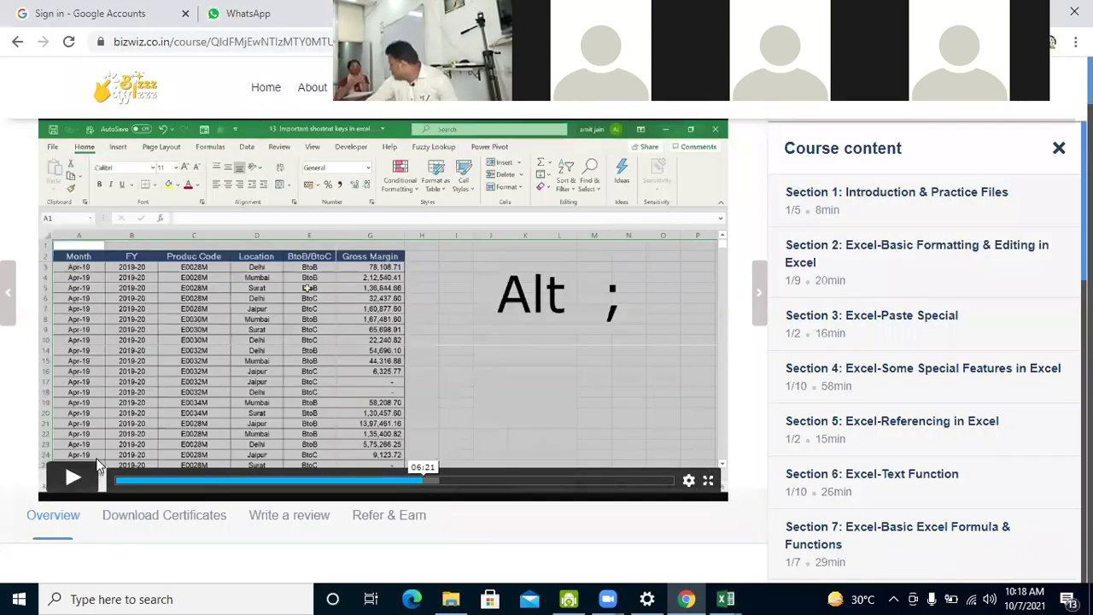
{"action": "left_click", "coordinate": [83, 476]}
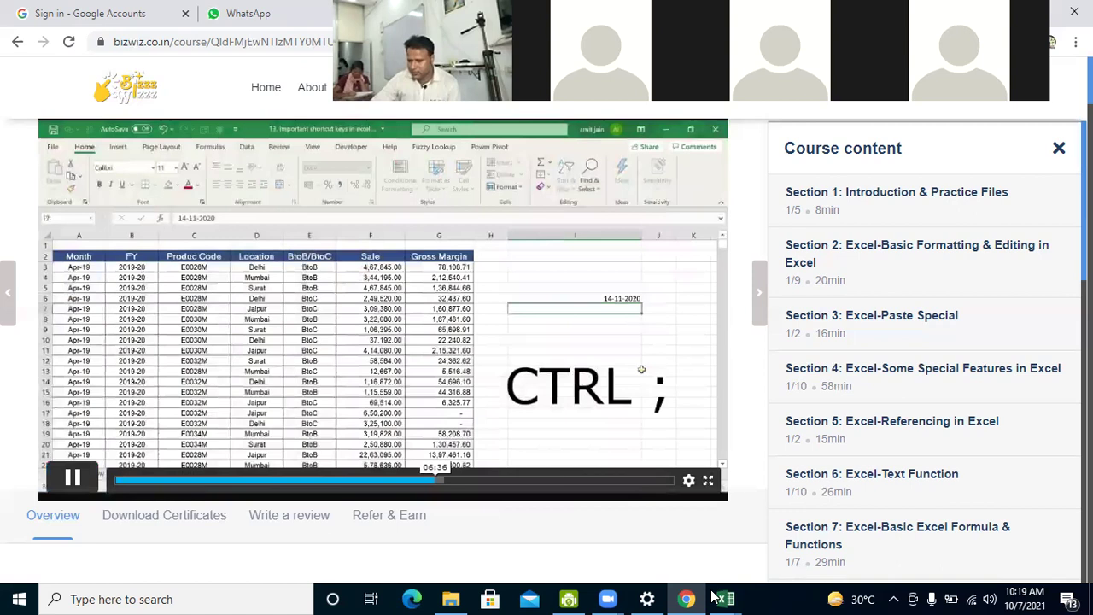
{"action": "key", "text": "space"}
In Excel, insert the current date 10/7/2021 in G17 of the Watch Window sheet
{"action": "mouse_move", "coordinate": [726, 598]}
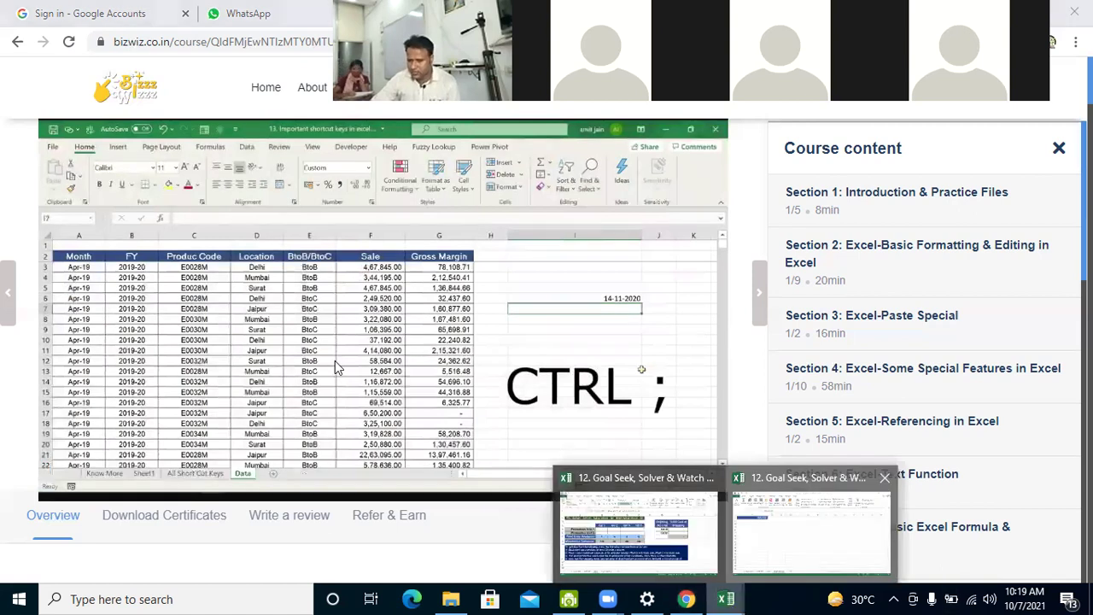
{"action": "left_click", "coordinate": [640, 555]}
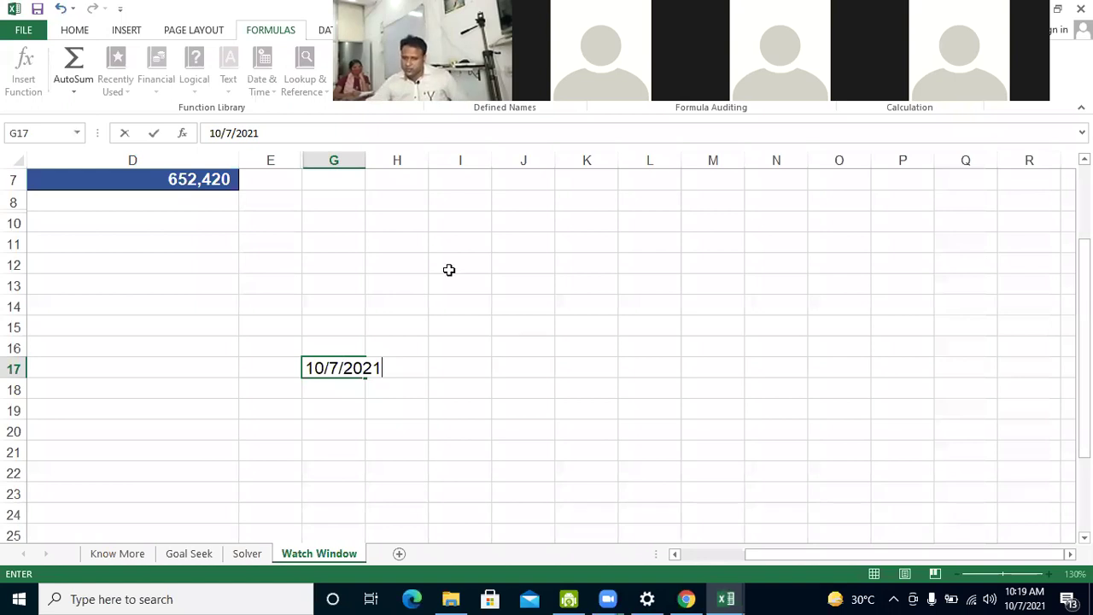
{"action": "left_click", "coordinate": [449, 258]}
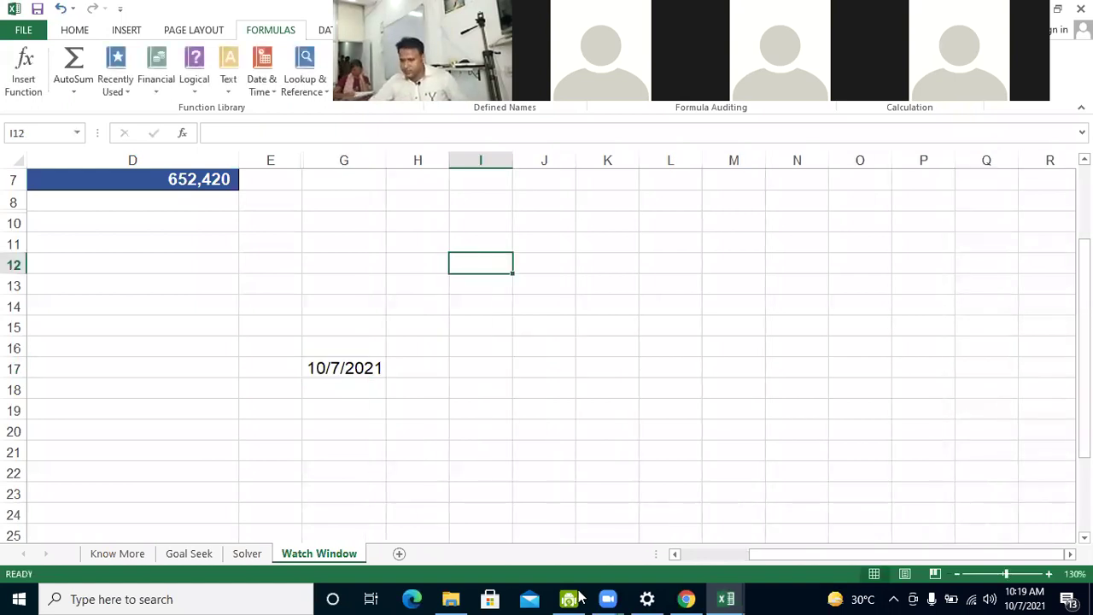
Return to the course video in Chrome and play the Ctrl Shift : time example from 06:37, pausing after 06:45
{"action": "left_click", "coordinate": [686, 599]}
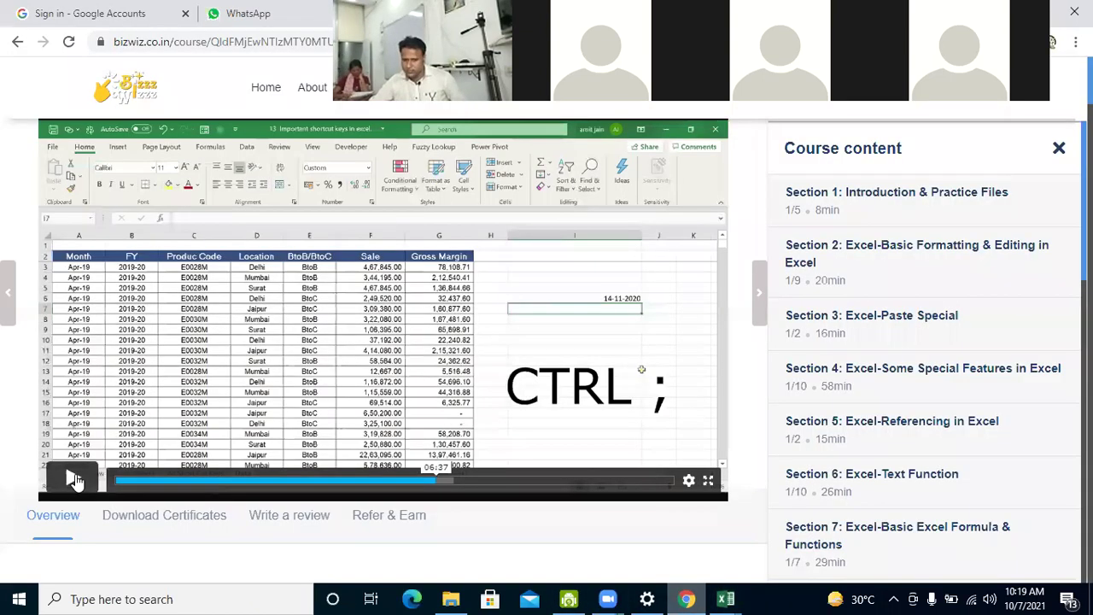
{"action": "left_click", "coordinate": [75, 481]}
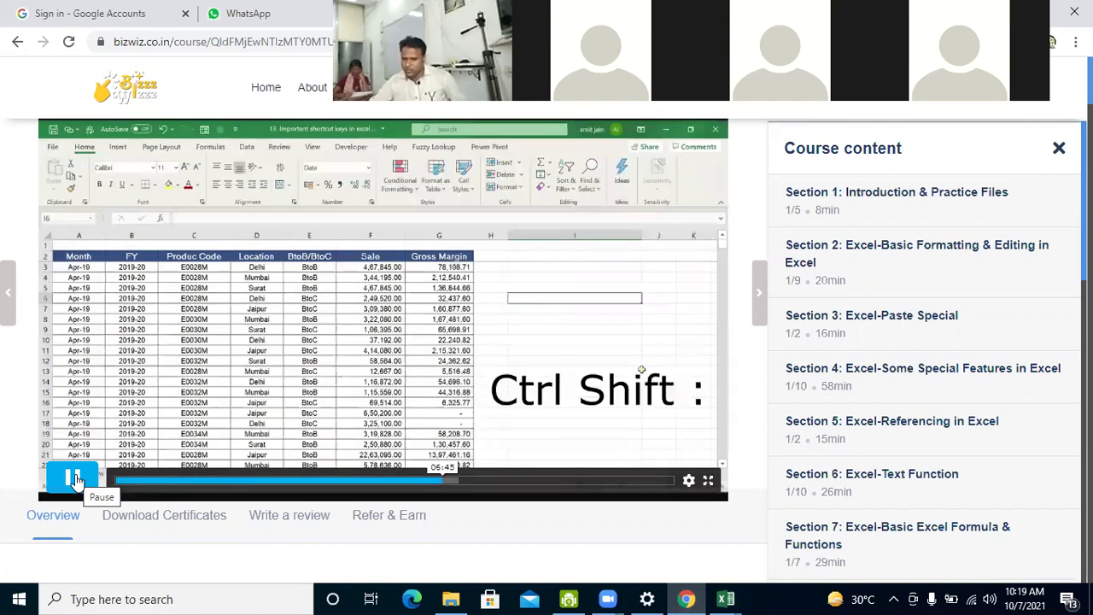
{"action": "left_click", "coordinate": [75, 479]}
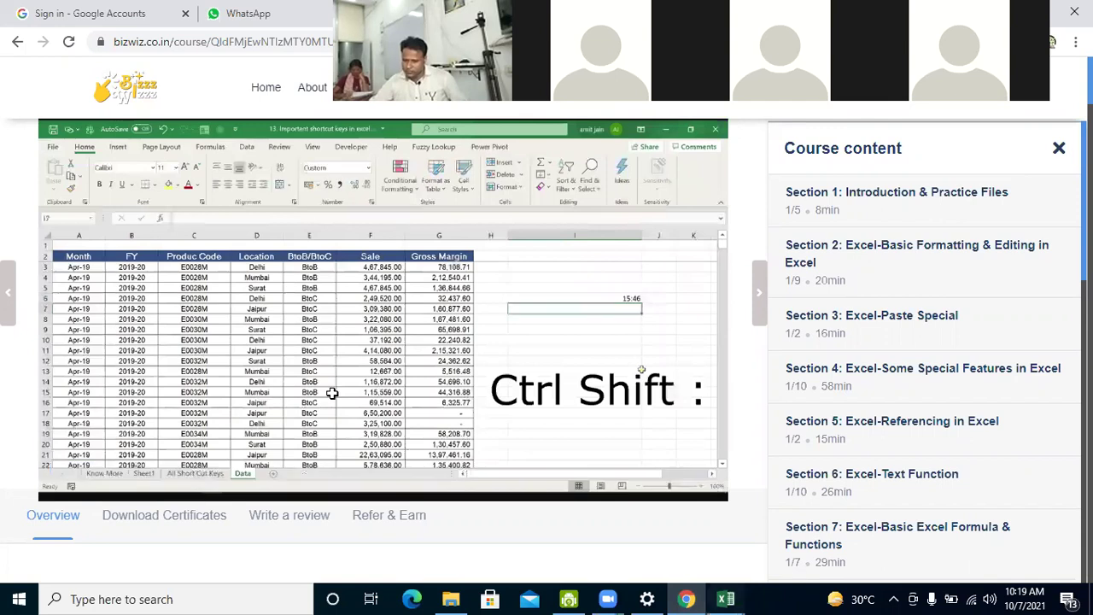
In Excel, insert the current time 10:19 AM in G18 below the date
{"action": "key", "text": "alt+Tab"}
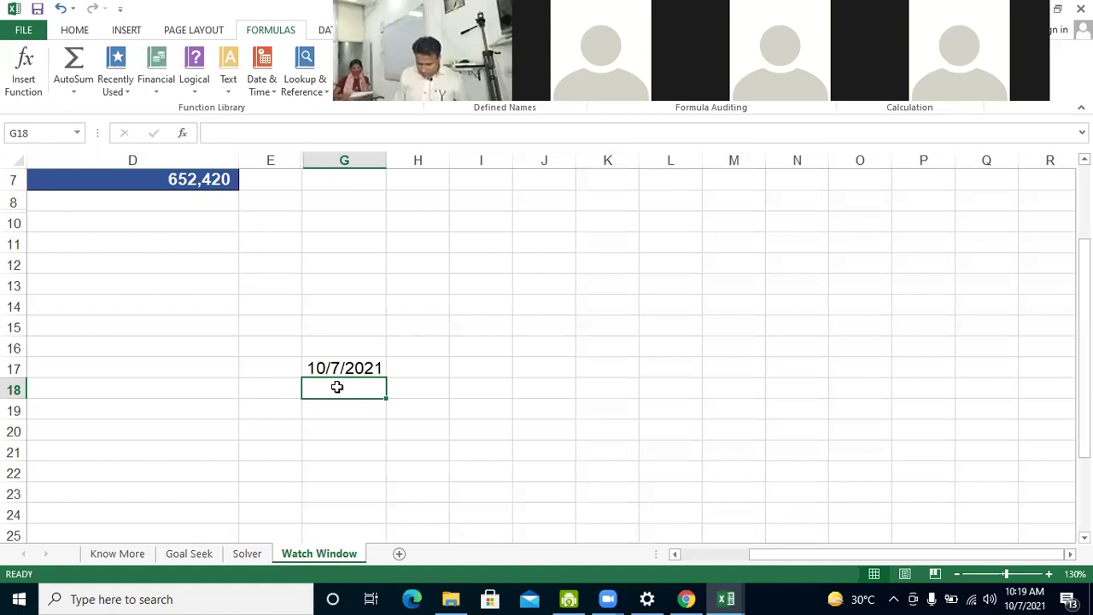
{"action": "key", "text": "ctrl+shift+semicolon"}
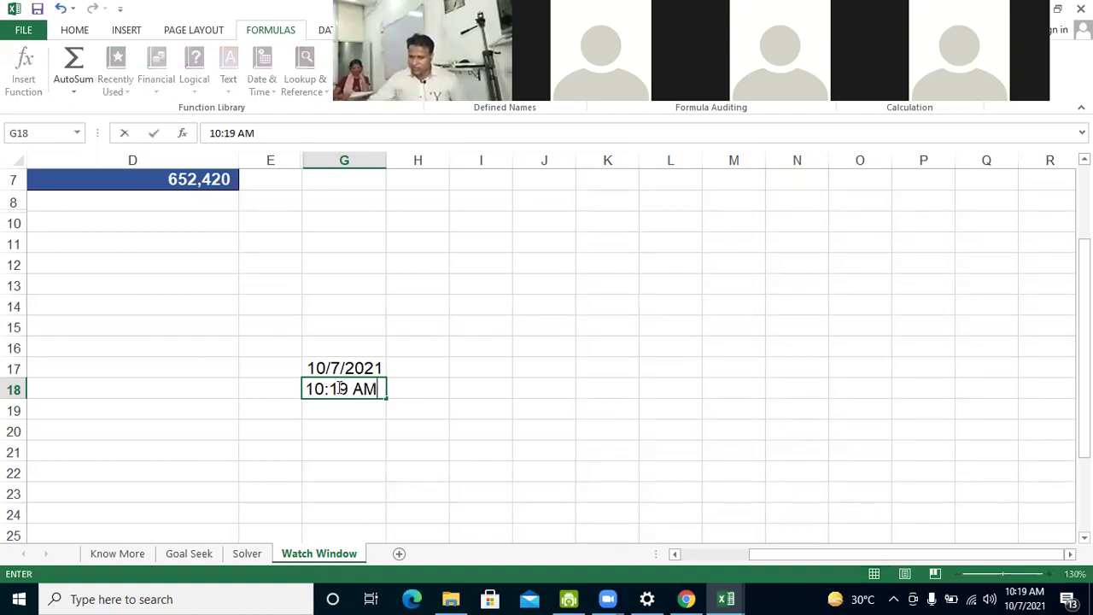
{"action": "left_click", "coordinate": [497, 377]}
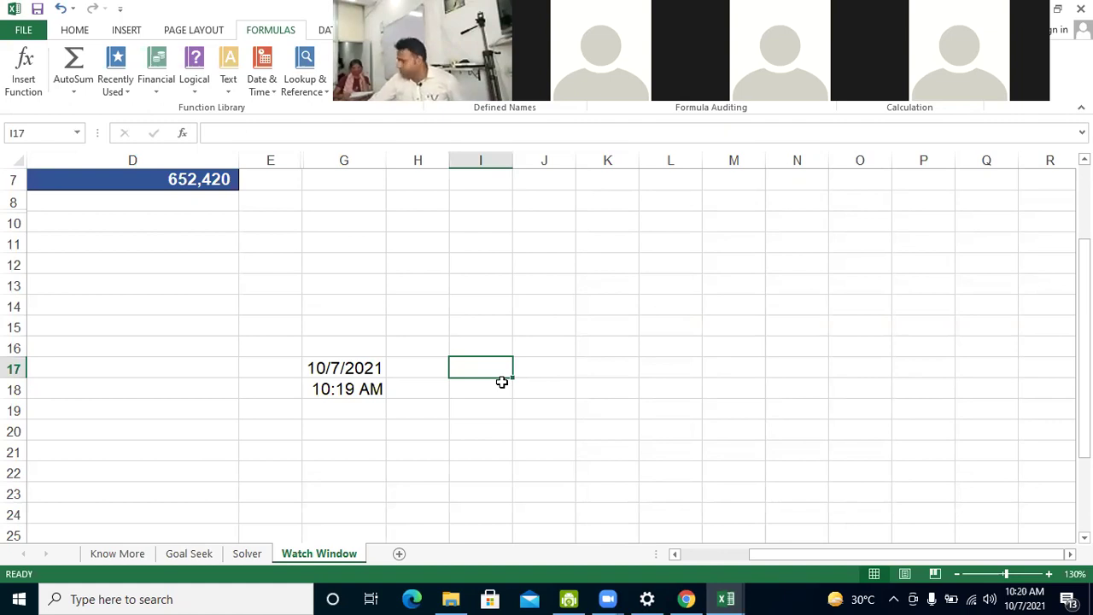
Return to the course video in Chrome and play the combined date and time example, pausing at 07:18 and again at 07:30
{"action": "left_click", "coordinate": [687, 599]}
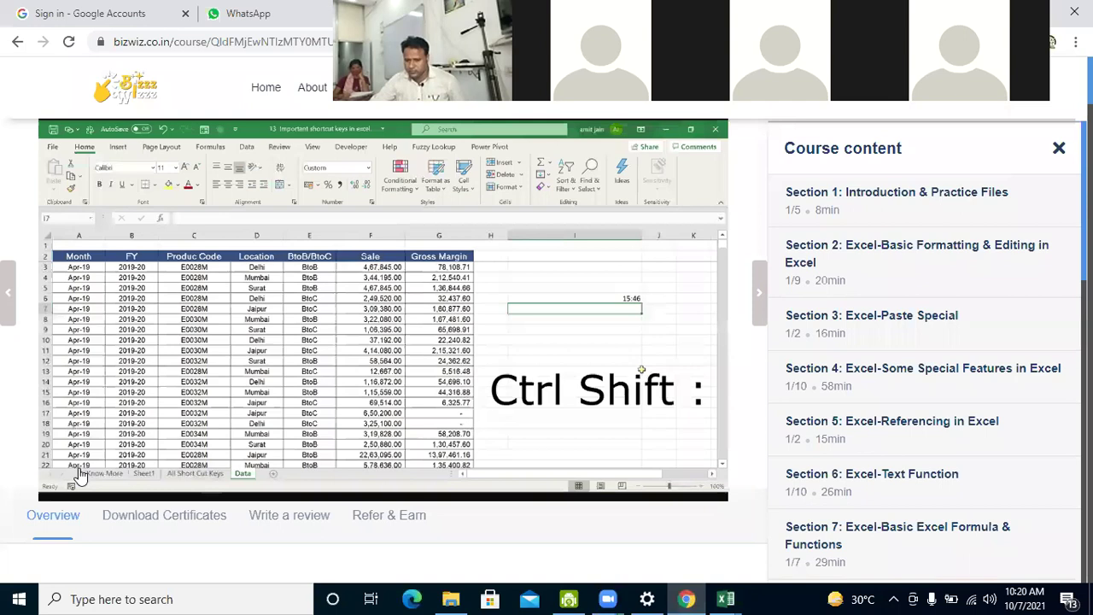
{"action": "mouse_move", "coordinate": [80, 475]}
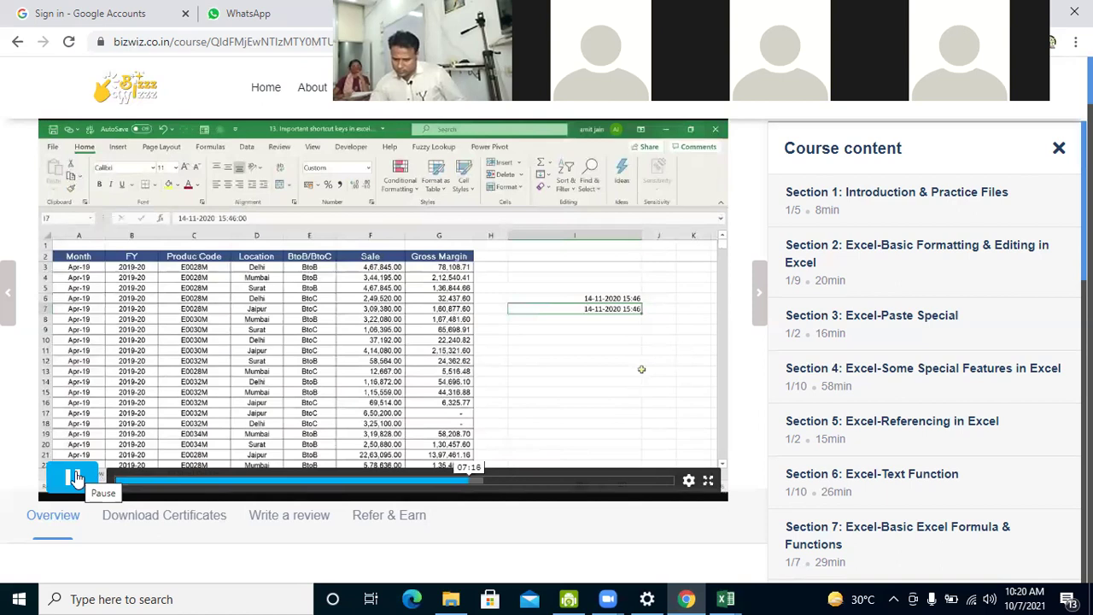
{"action": "left_click", "coordinate": [76, 476]}
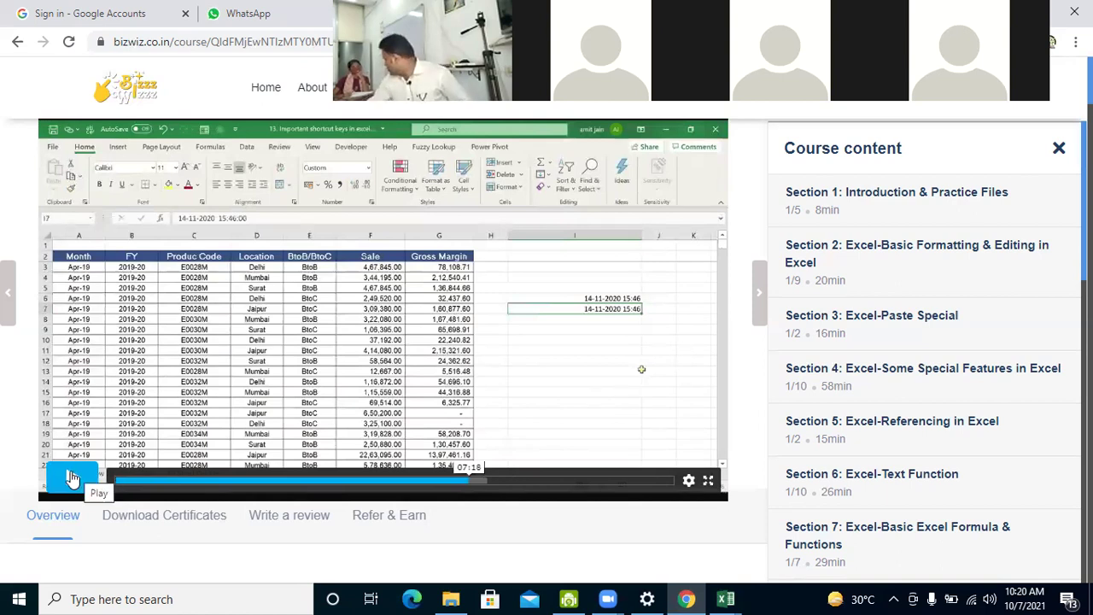
{"action": "left_click", "coordinate": [73, 478]}
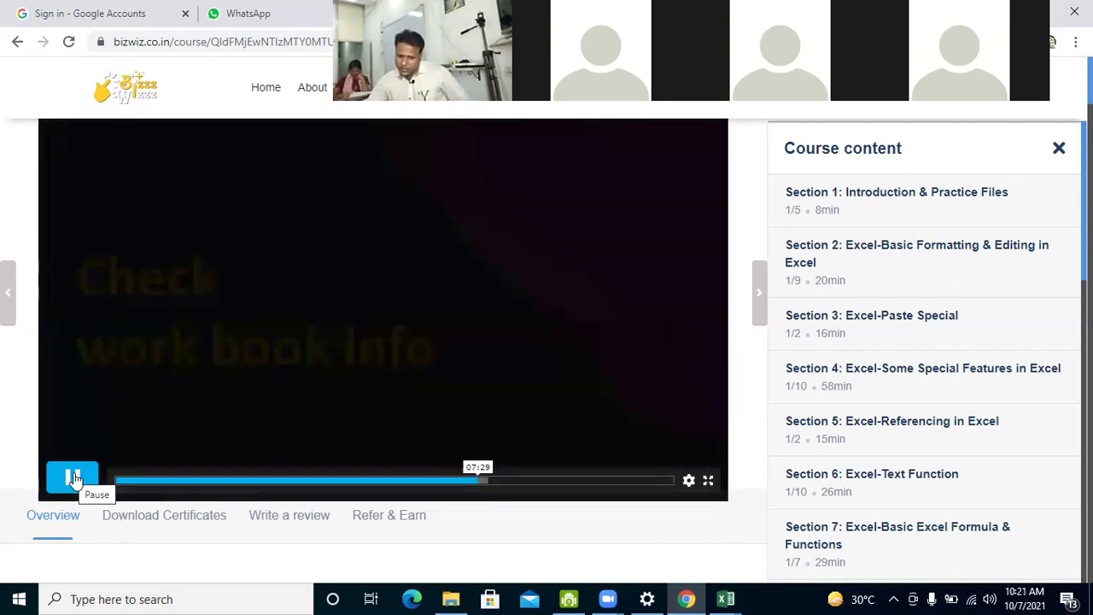
{"action": "key", "text": "space"}
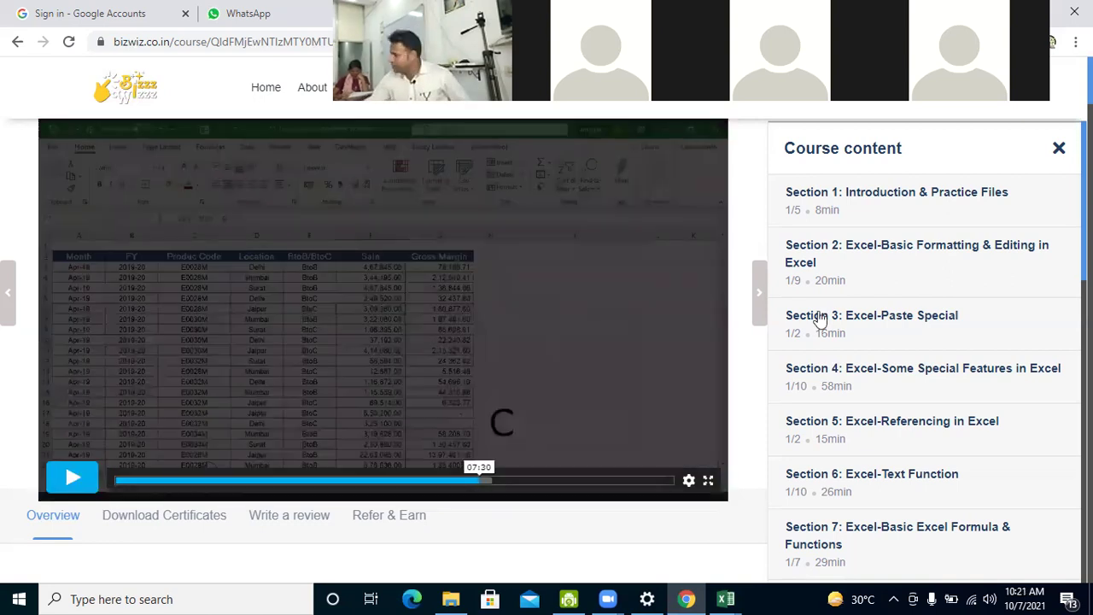